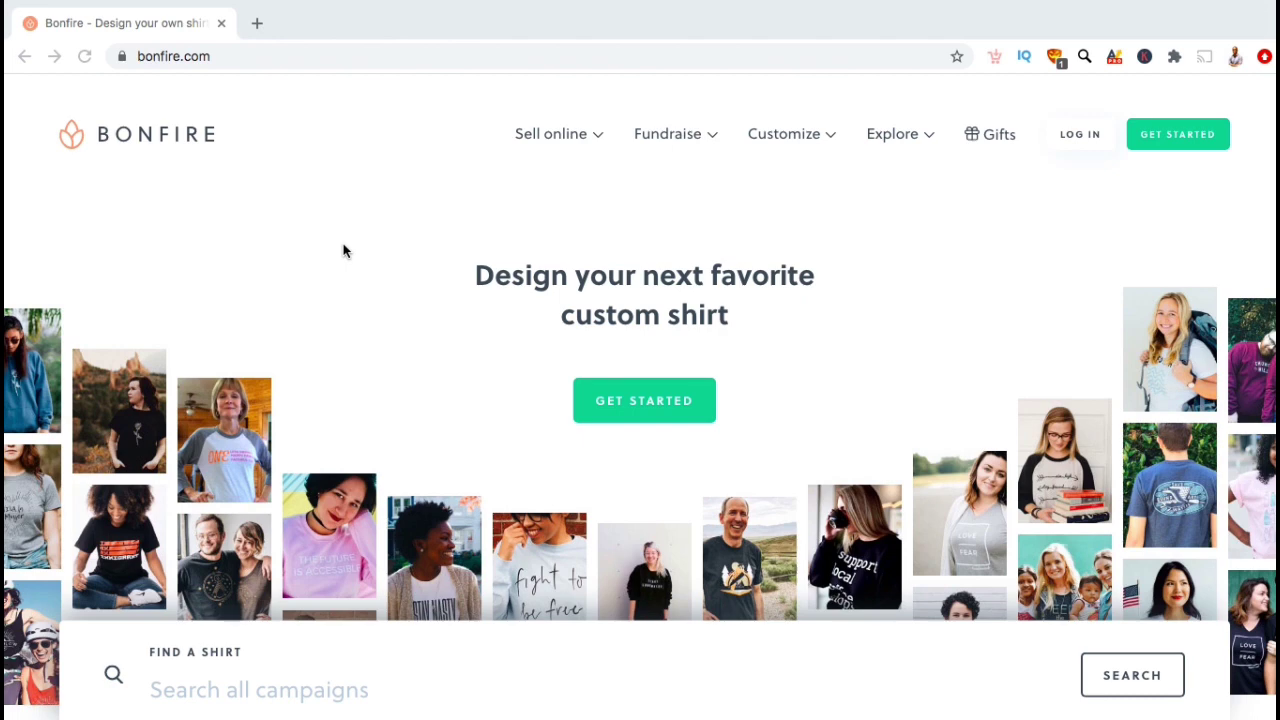
# Look over the Bonfire home page and open the page about selling online in a campaign
pyautogui.scroll(-3, 273, 362)
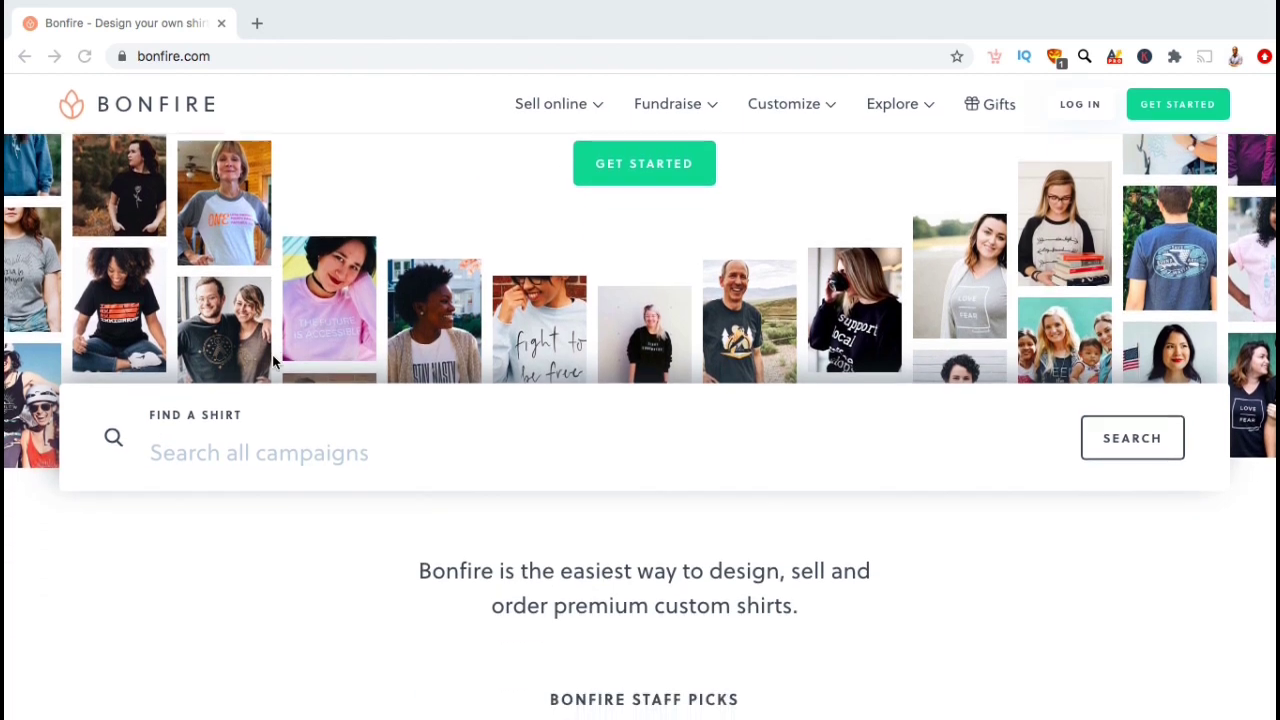
pyautogui.scroll(-4, 273, 362)
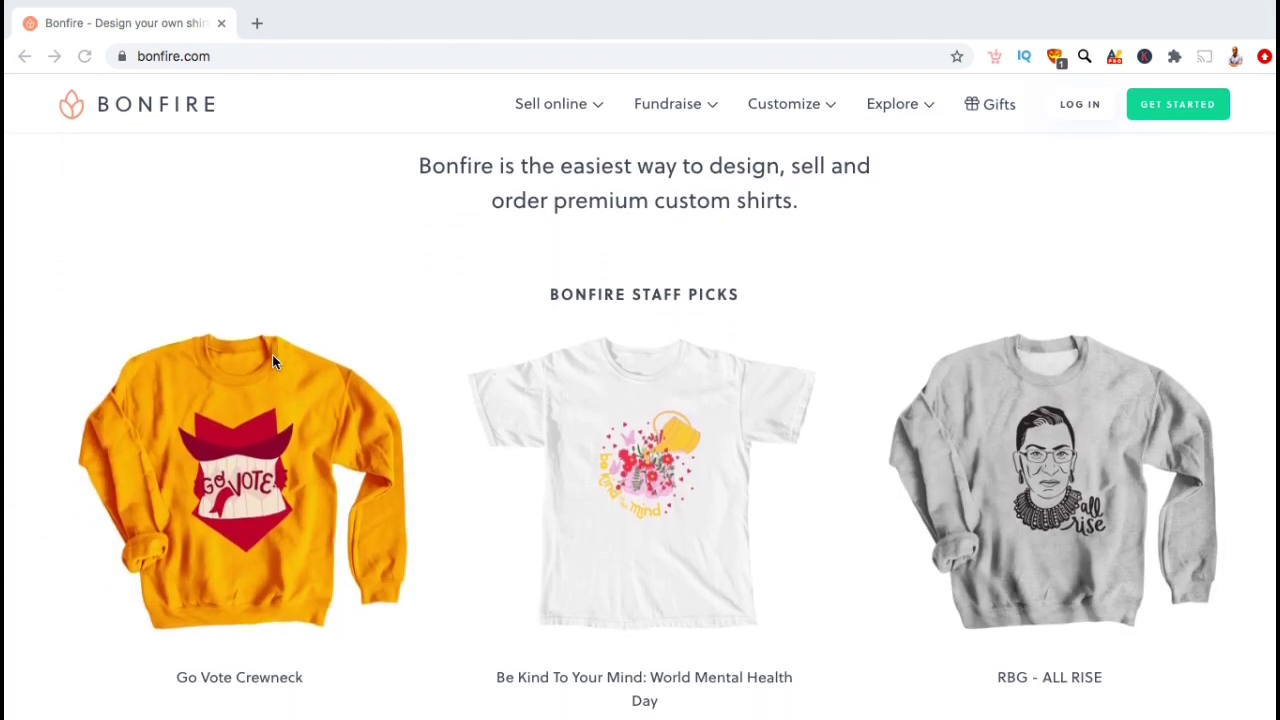
pyautogui.scroll(-5, 273, 362)
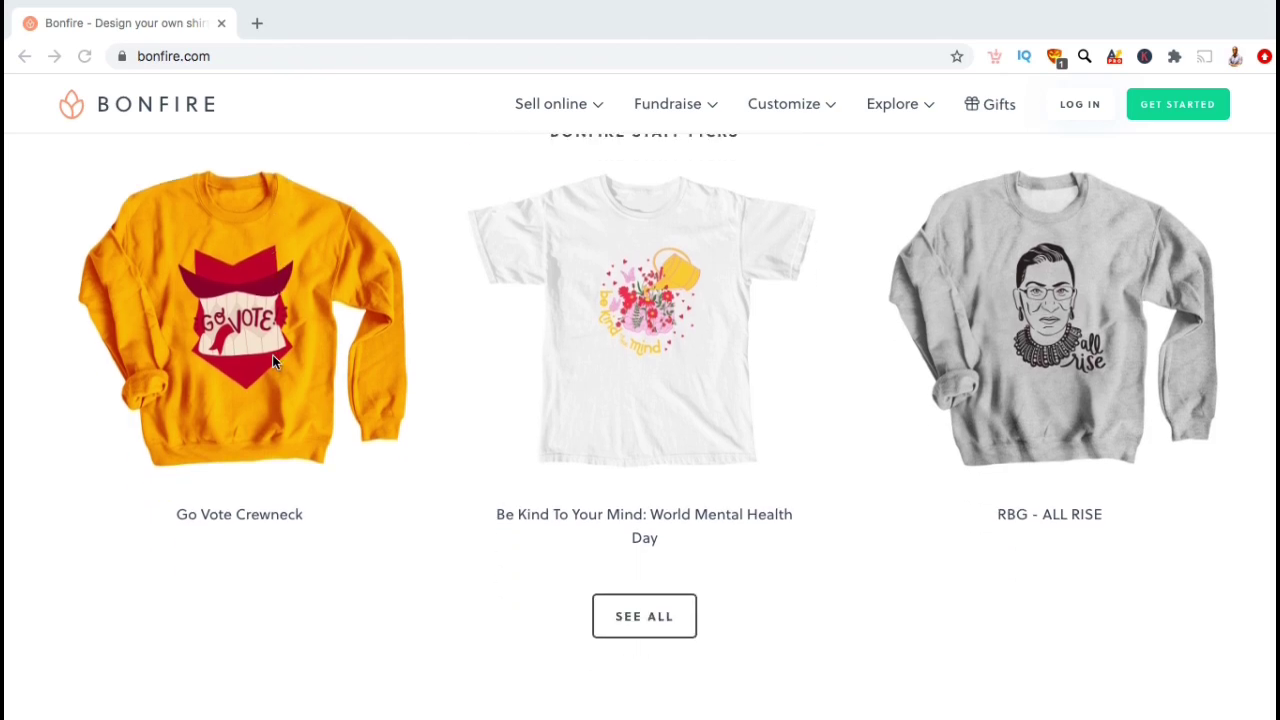
pyautogui.scroll(-2, 273, 362)
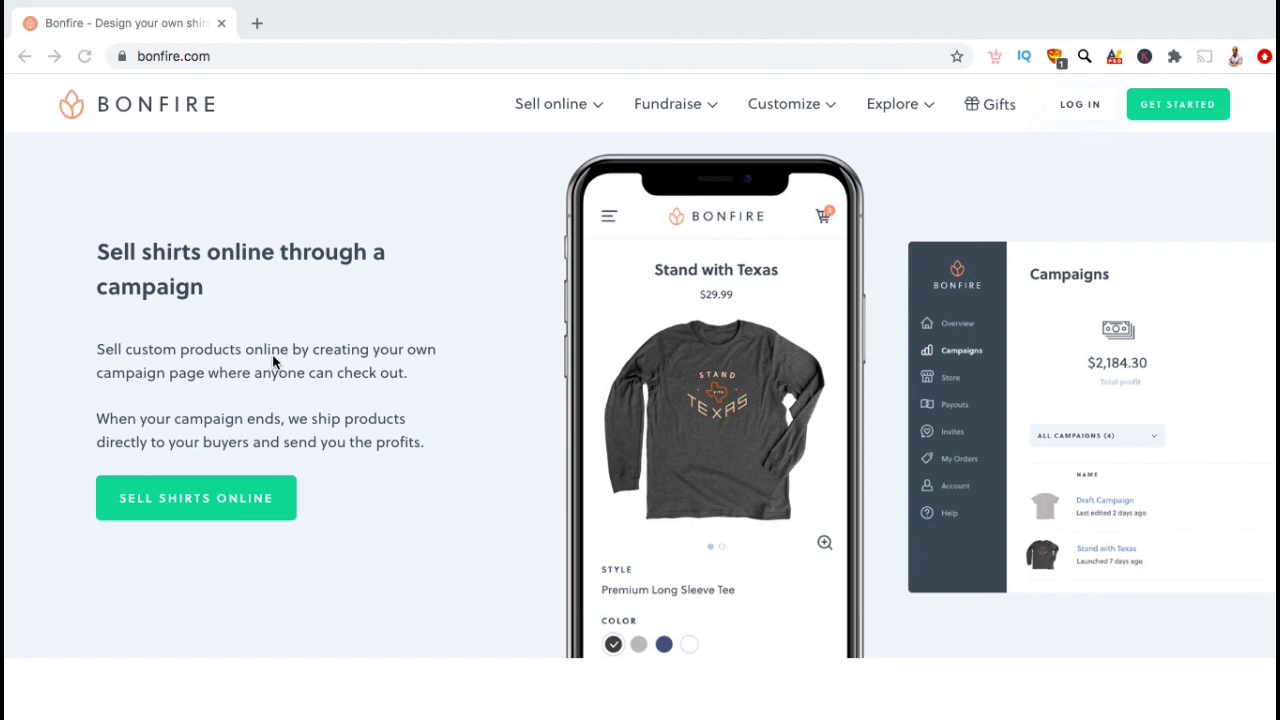
pyautogui.scroll(10, 273, 360)
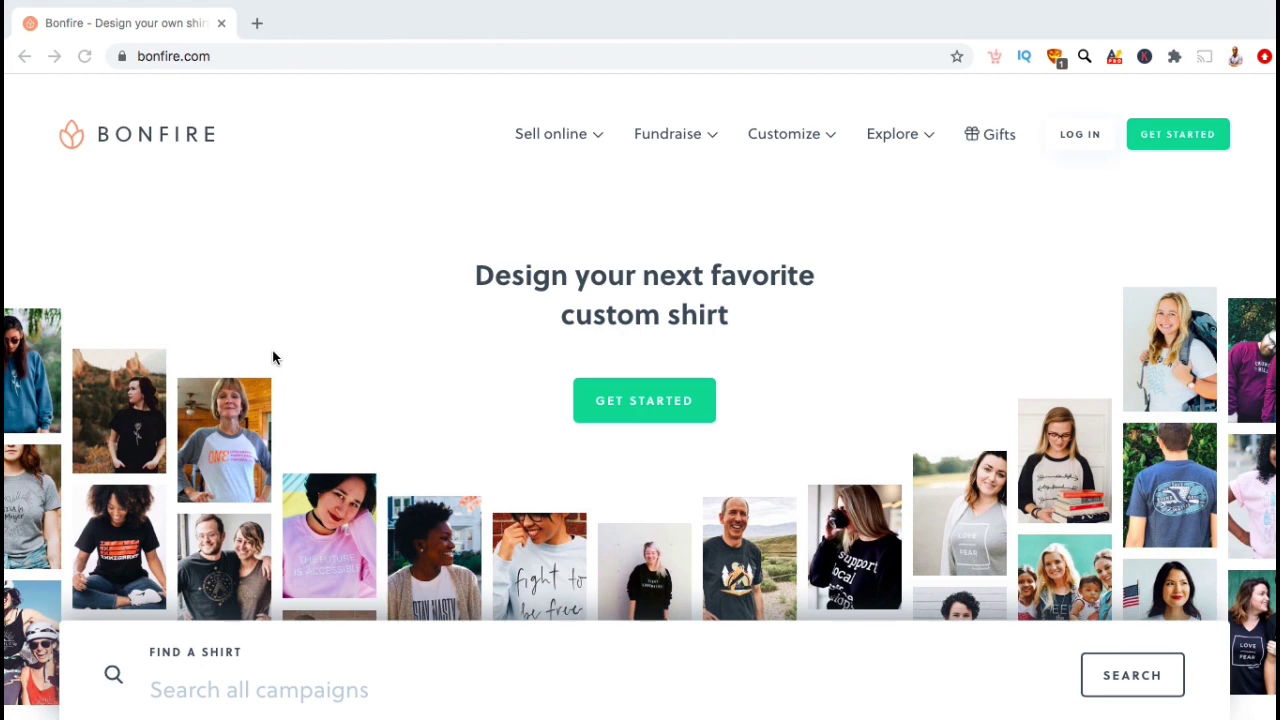
pyautogui.click(601, 143)
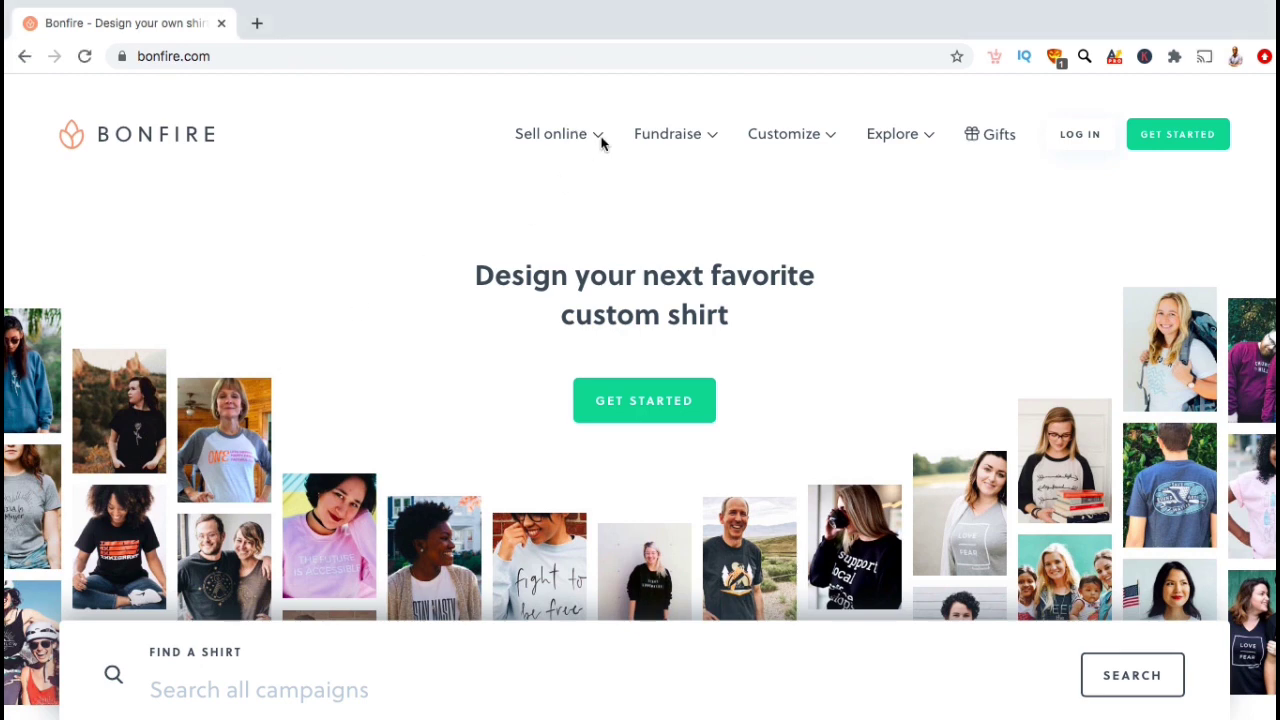
pyautogui.moveTo(596, 137)
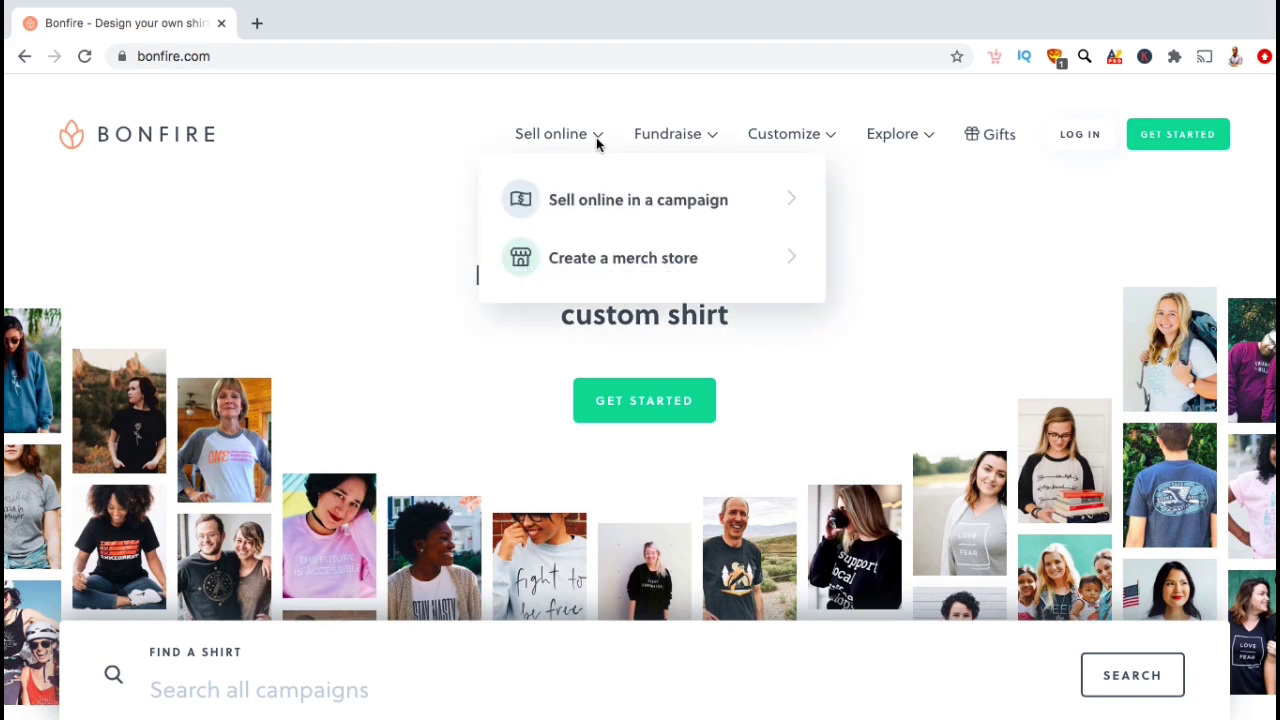
pyautogui.click(799, 209)
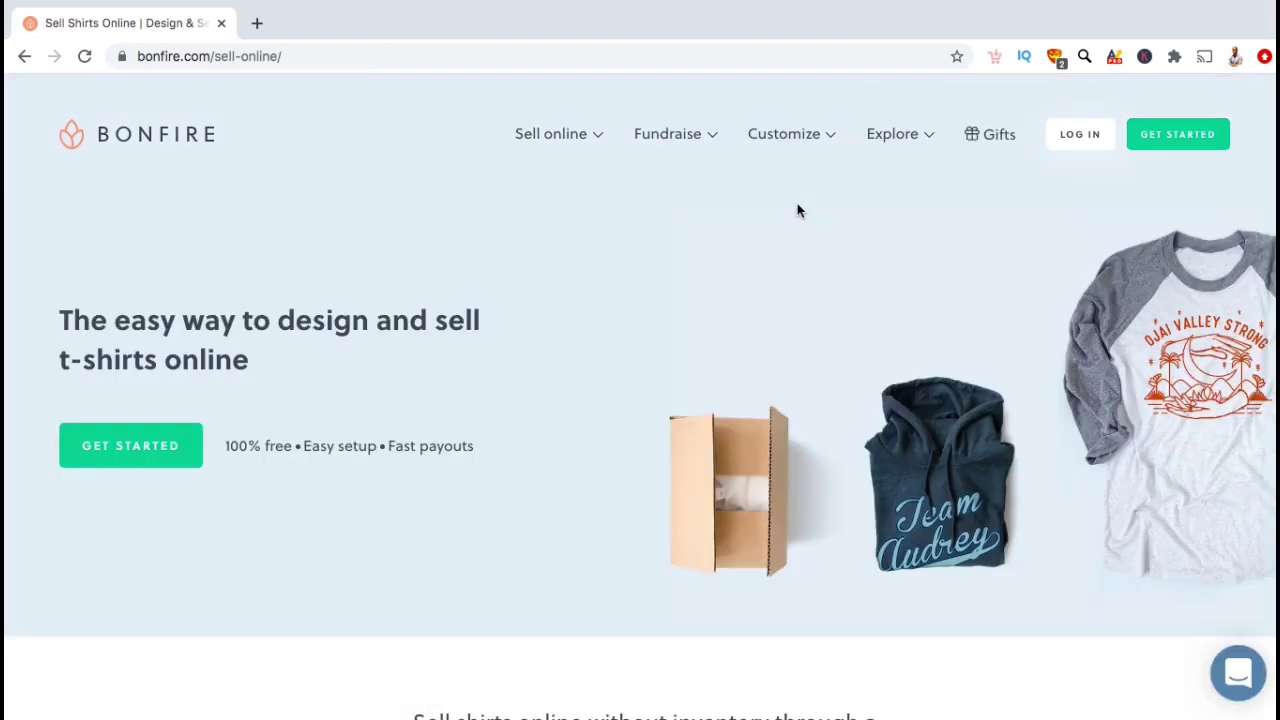
# Review how selling shirts works, get started with selling online, and continue with the Start a campaign option
pyautogui.scroll(-5, 797, 205)
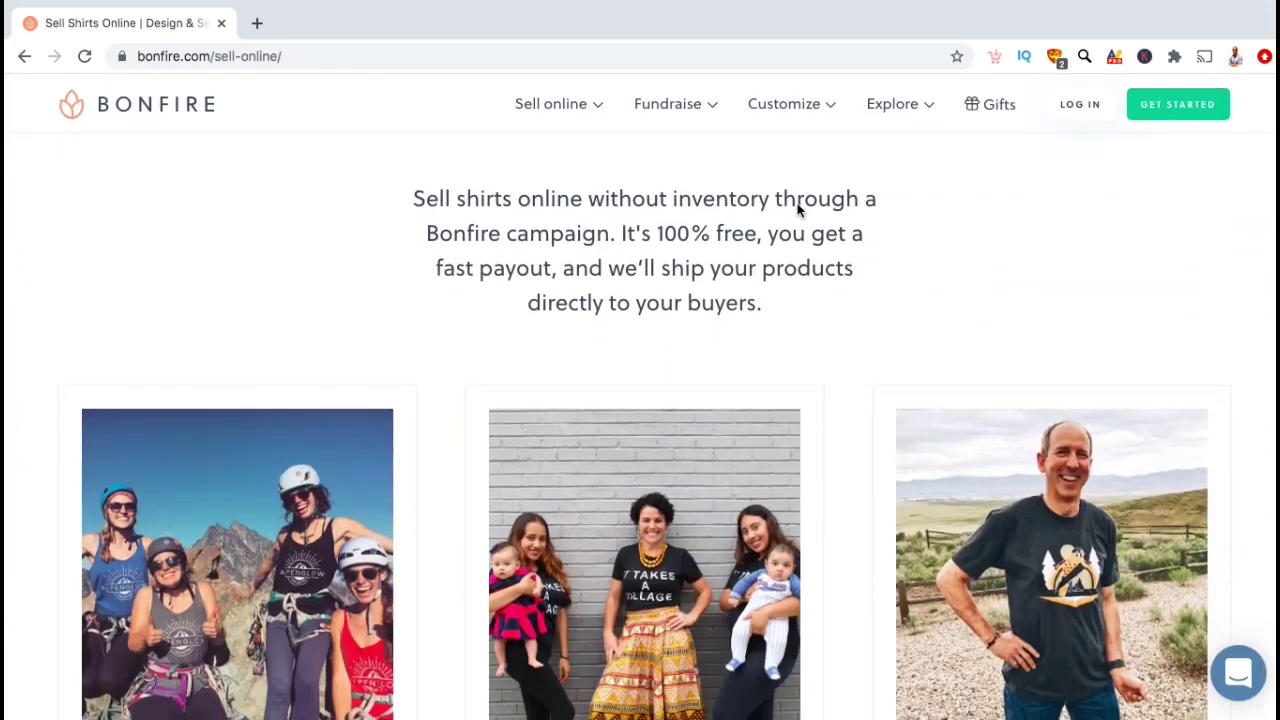
pyautogui.scroll(-7, 995, 234)
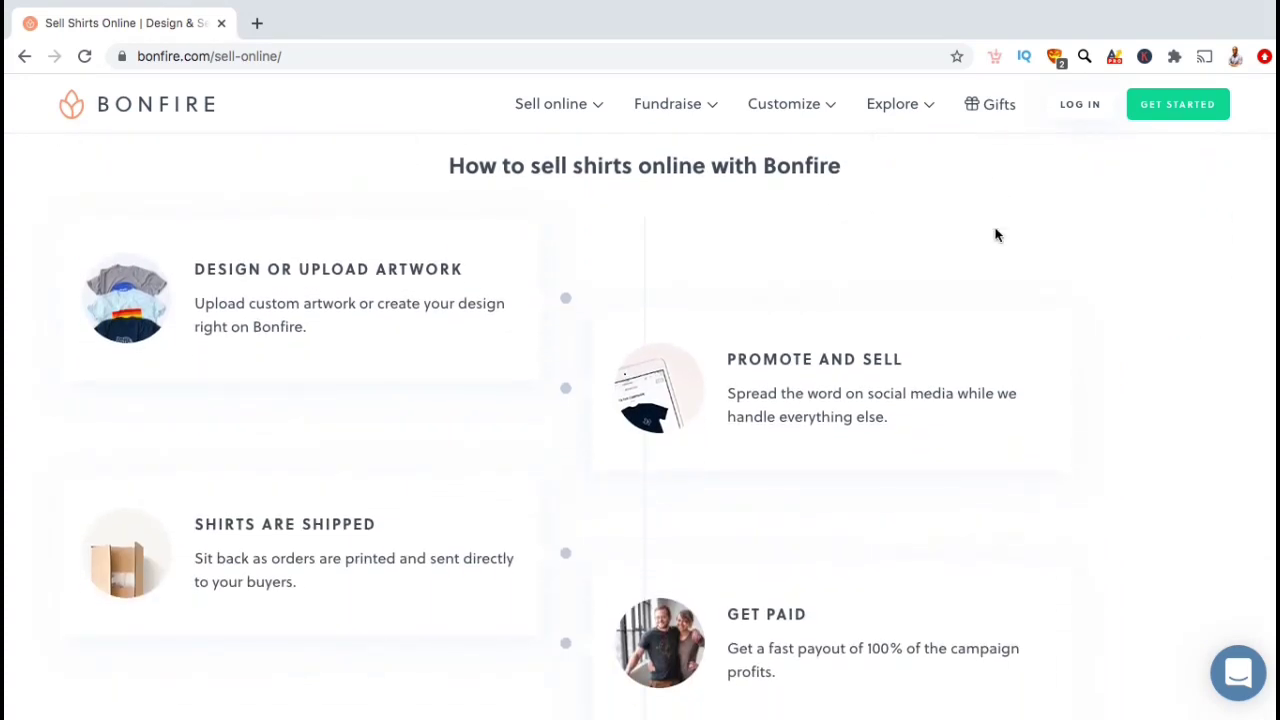
pyautogui.scroll(12, 995, 234)
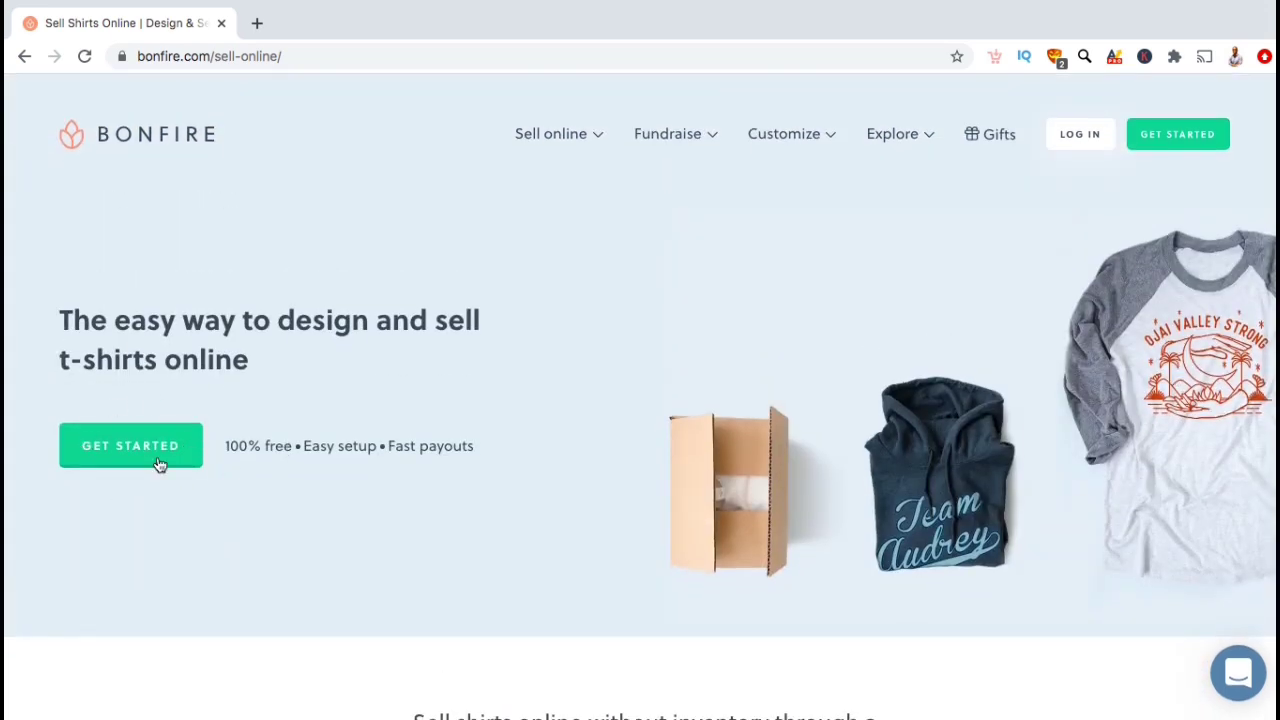
pyautogui.click(160, 460)
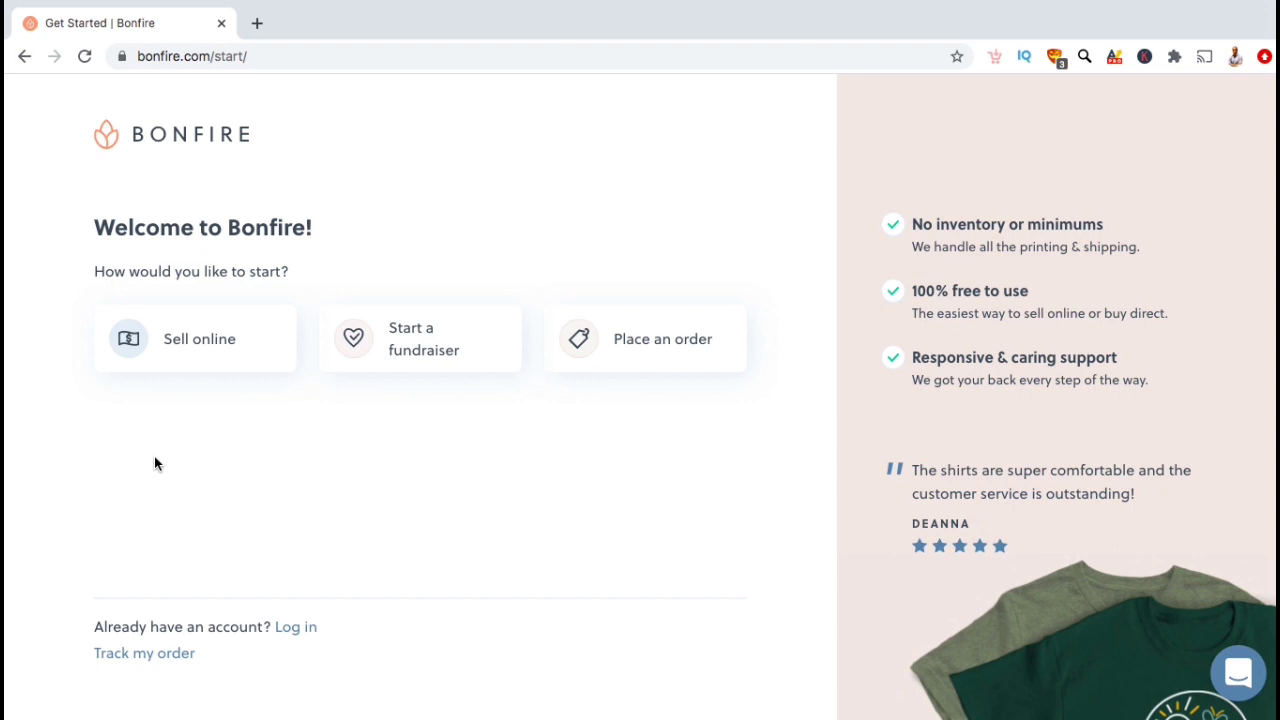
pyautogui.click(189, 366)
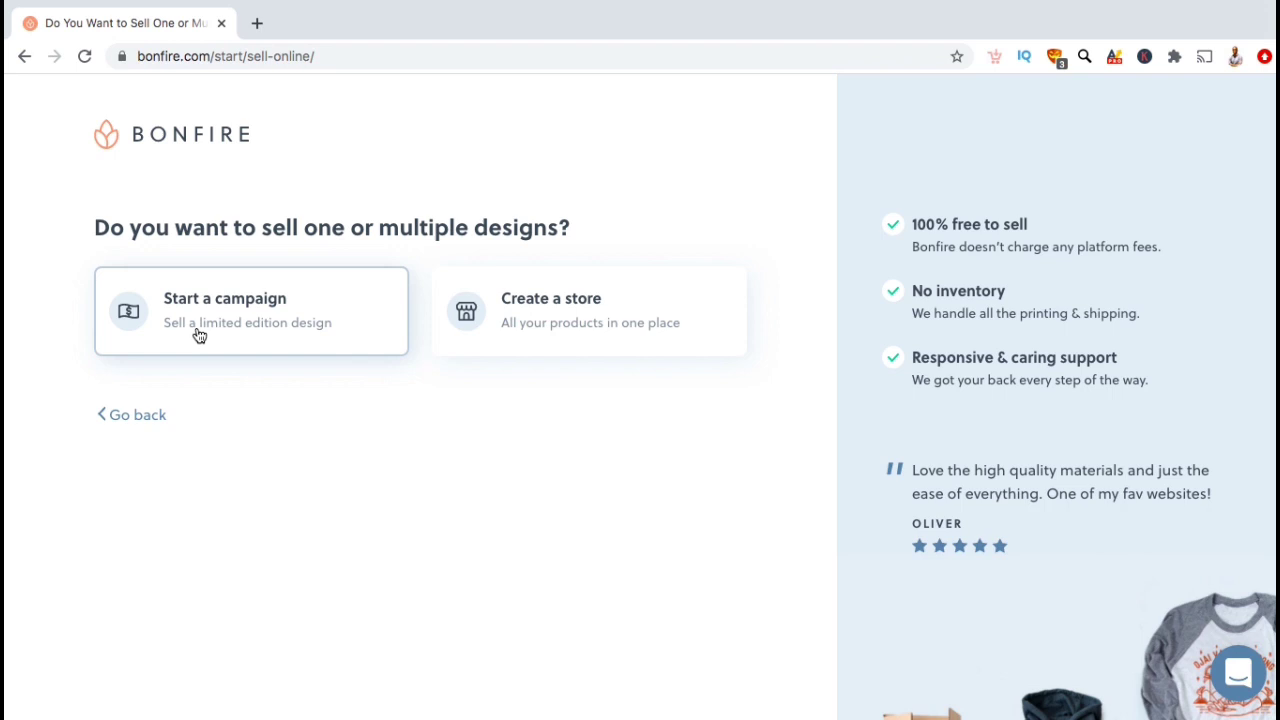
pyautogui.click(199, 336)
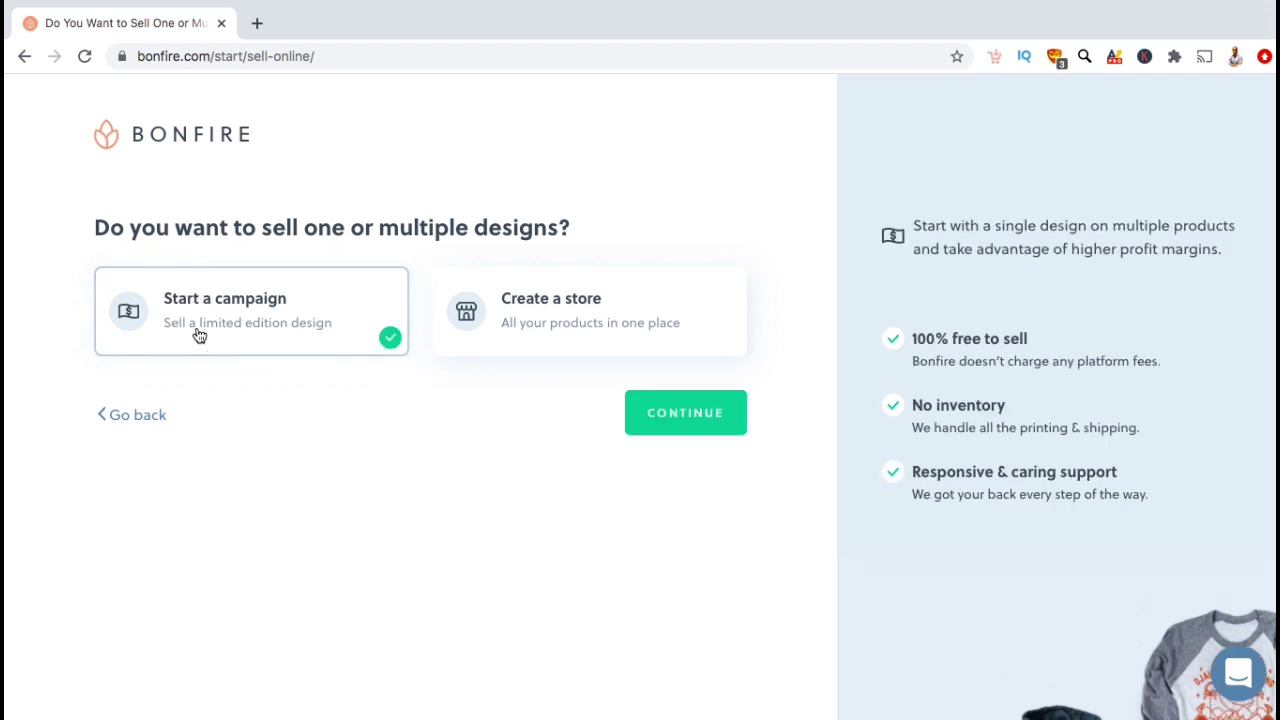
pyautogui.click(685, 413)
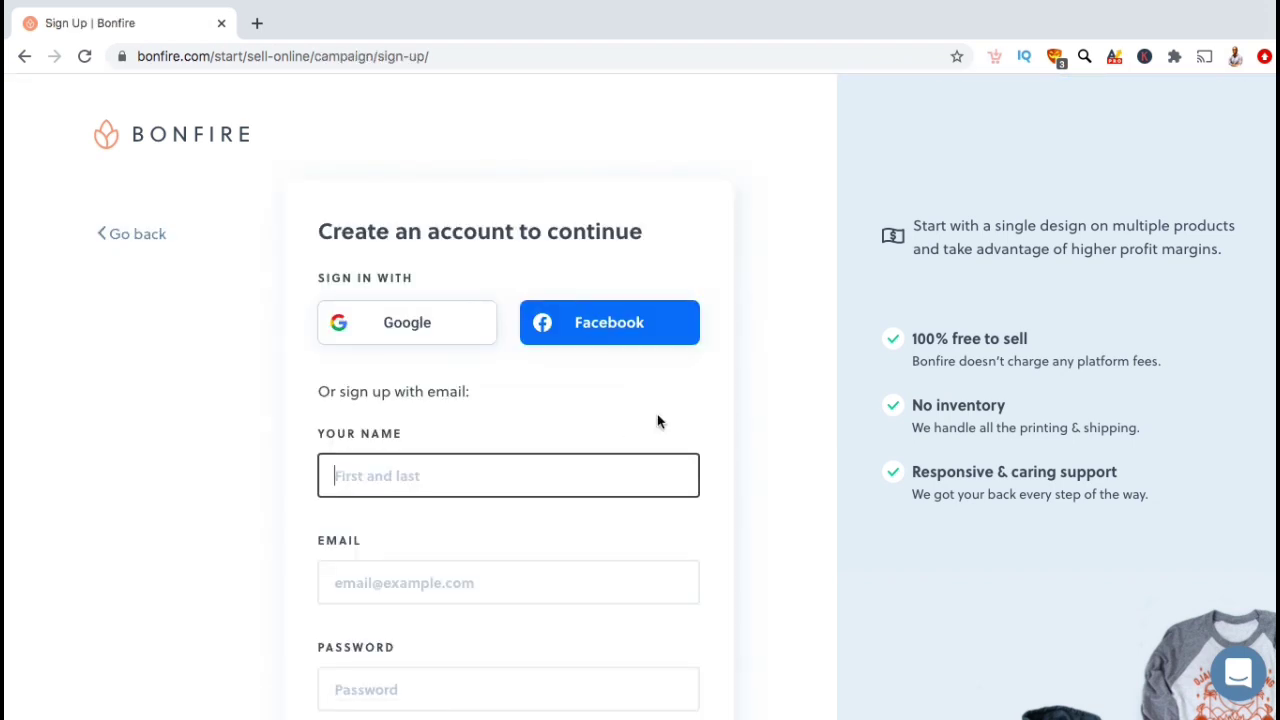
# Sign up through an existing Google account, agreeing to the Privacy Policy and Terms and Conditions
pyautogui.scroll(-3, 657, 421)
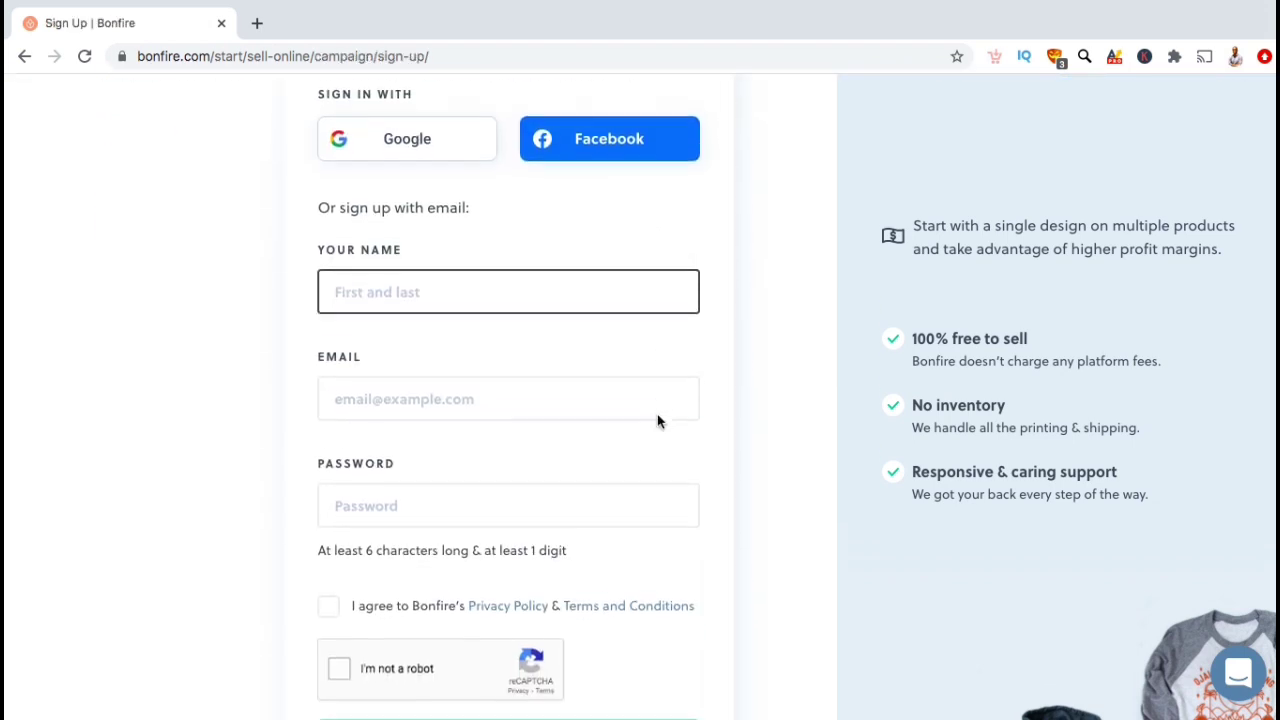
pyautogui.scroll(-1, 657, 421)
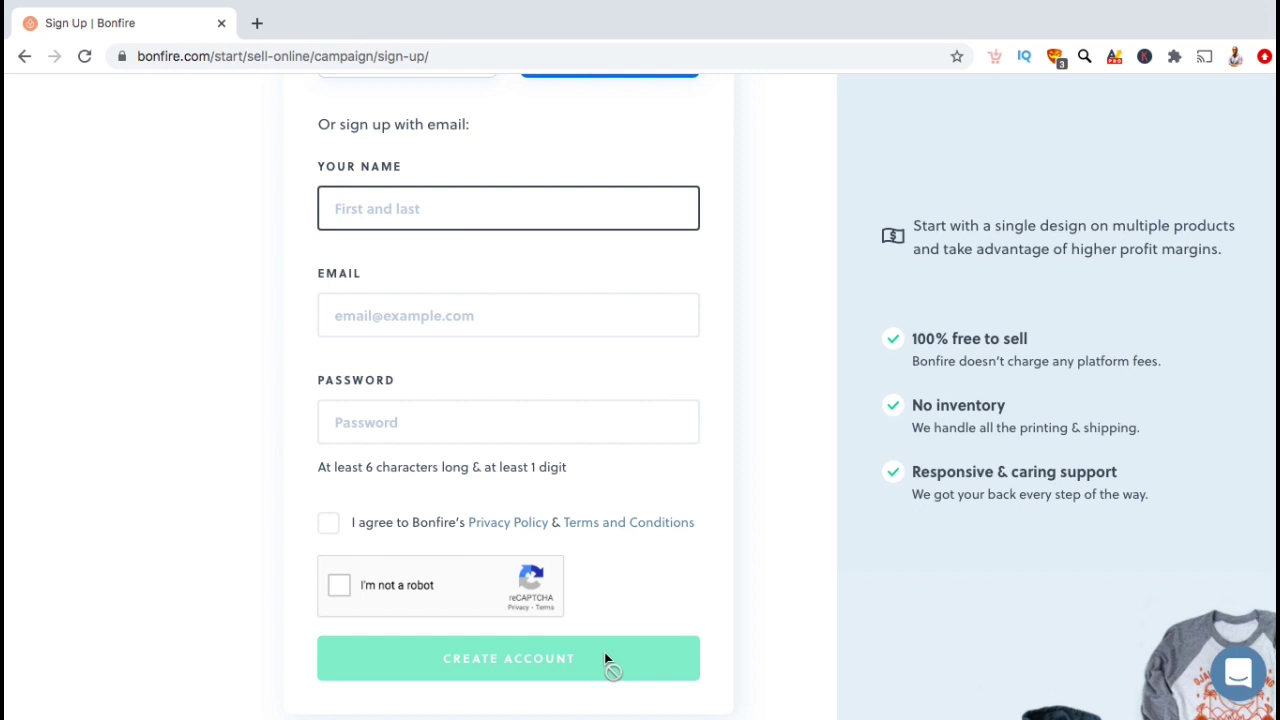
pyautogui.scroll(3, 757, 593)
pyautogui.scroll(1, 757, 593)
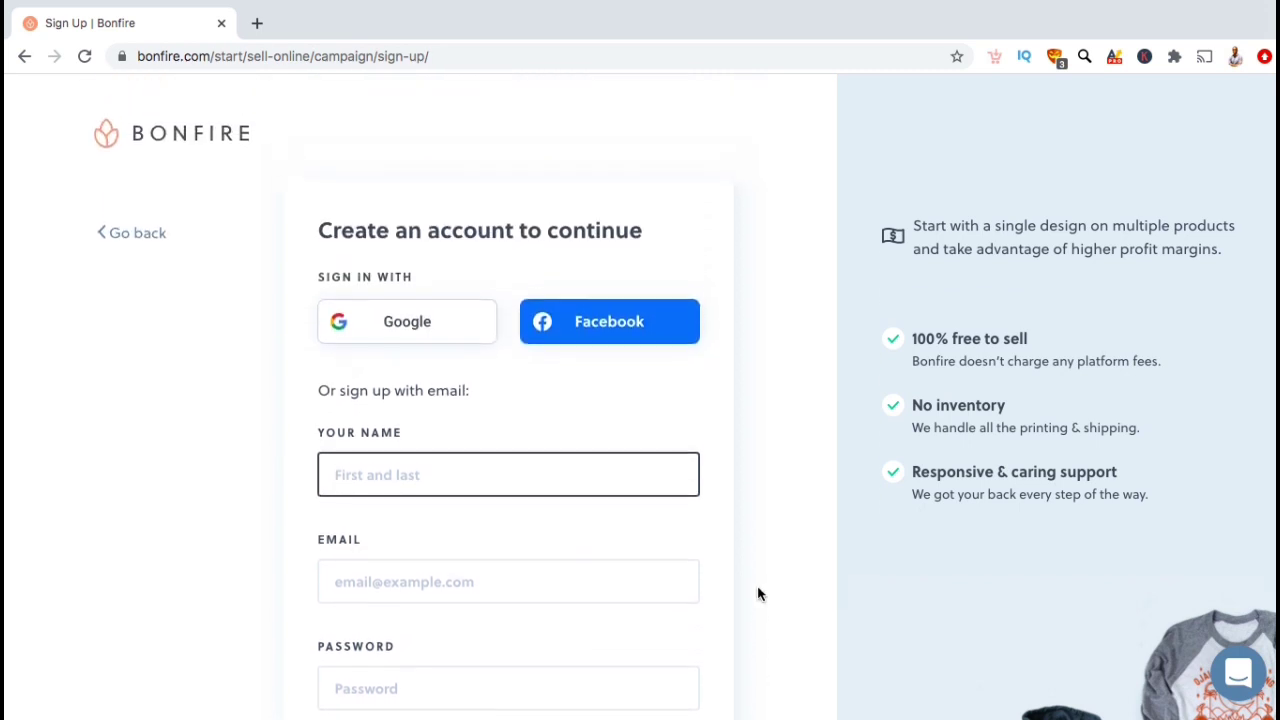
pyautogui.click(425, 328)
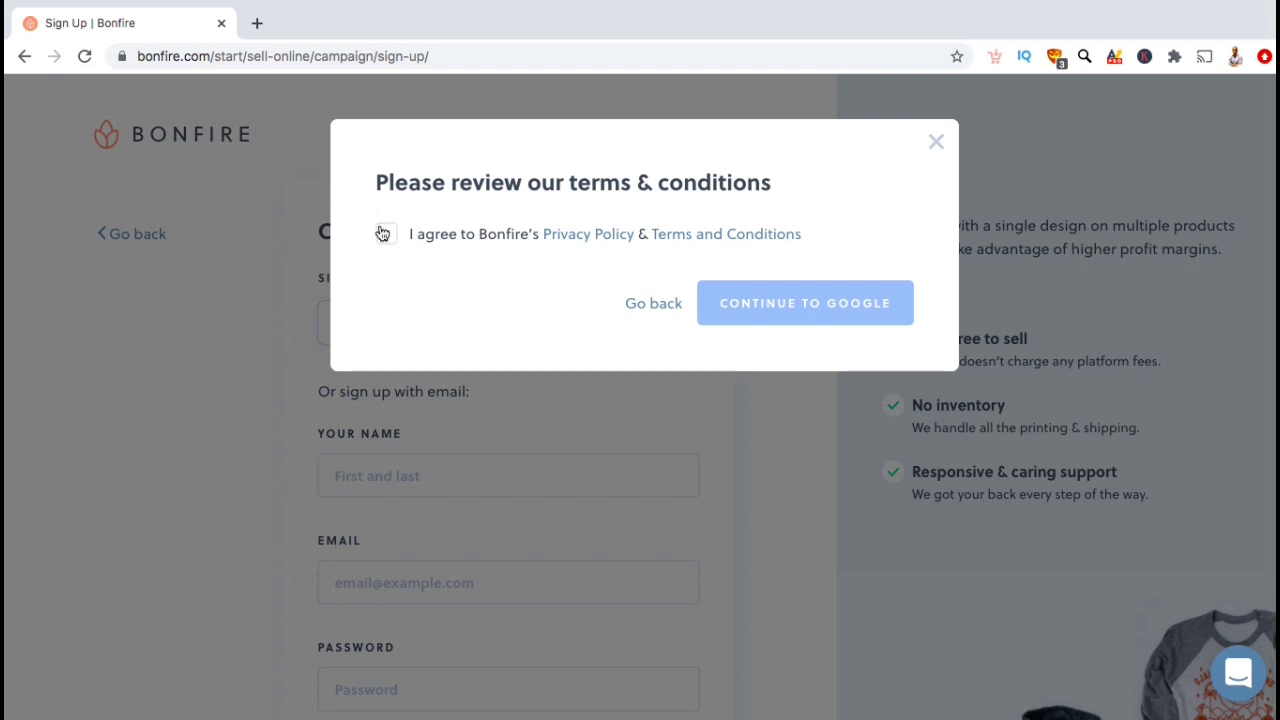
pyautogui.click(386, 233)
pyautogui.click(786, 302)
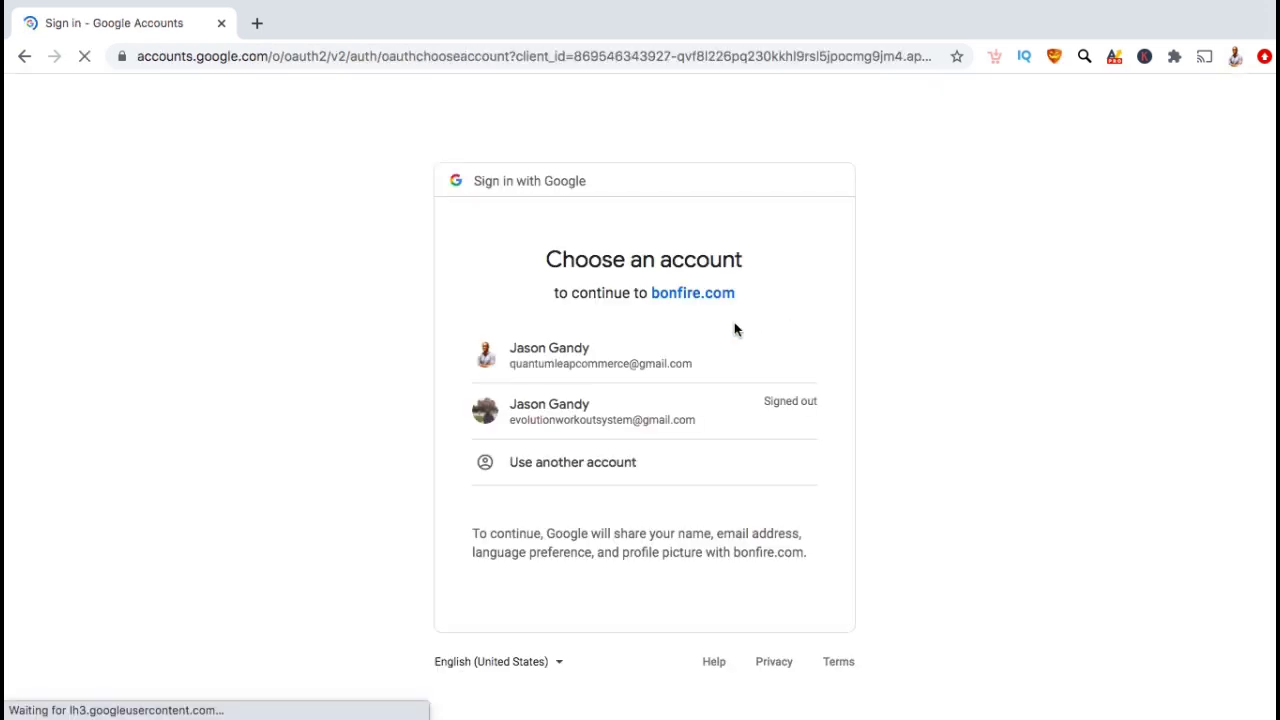
pyautogui.click(660, 350)
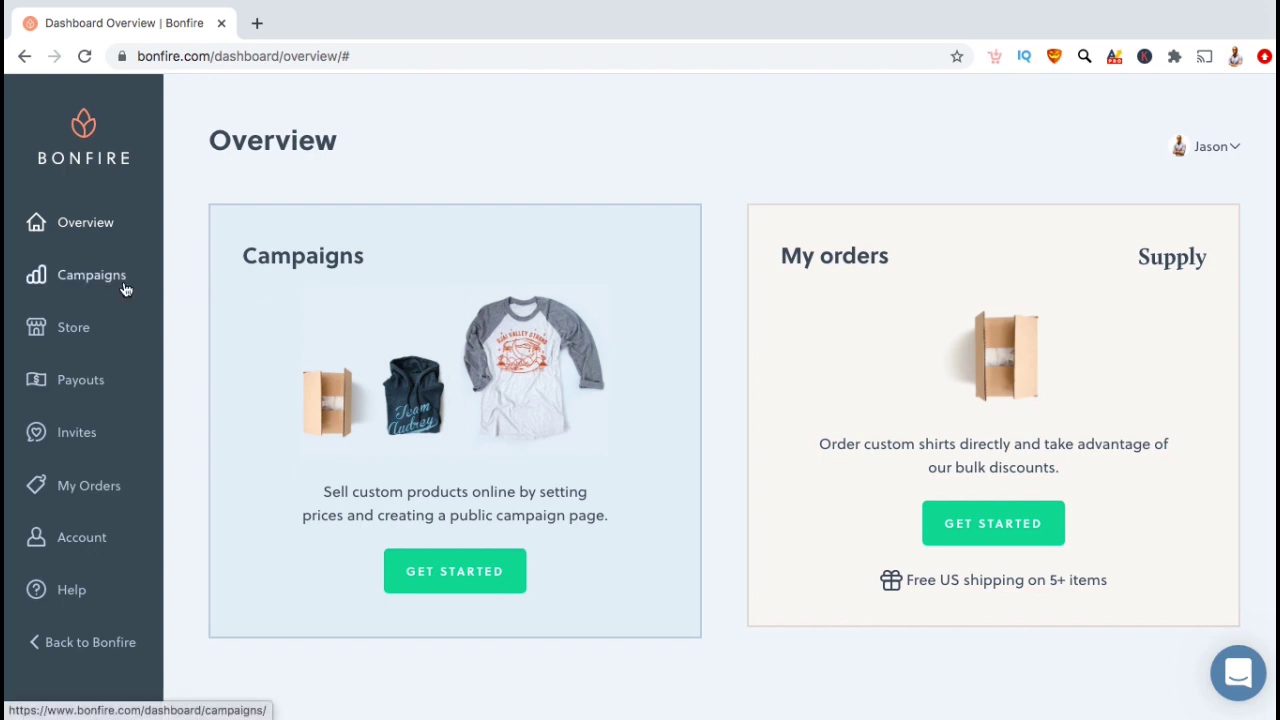
# Create a new campaign from the dashboard and dismiss the welcome introduction in the design tool
pyautogui.click(91, 275)
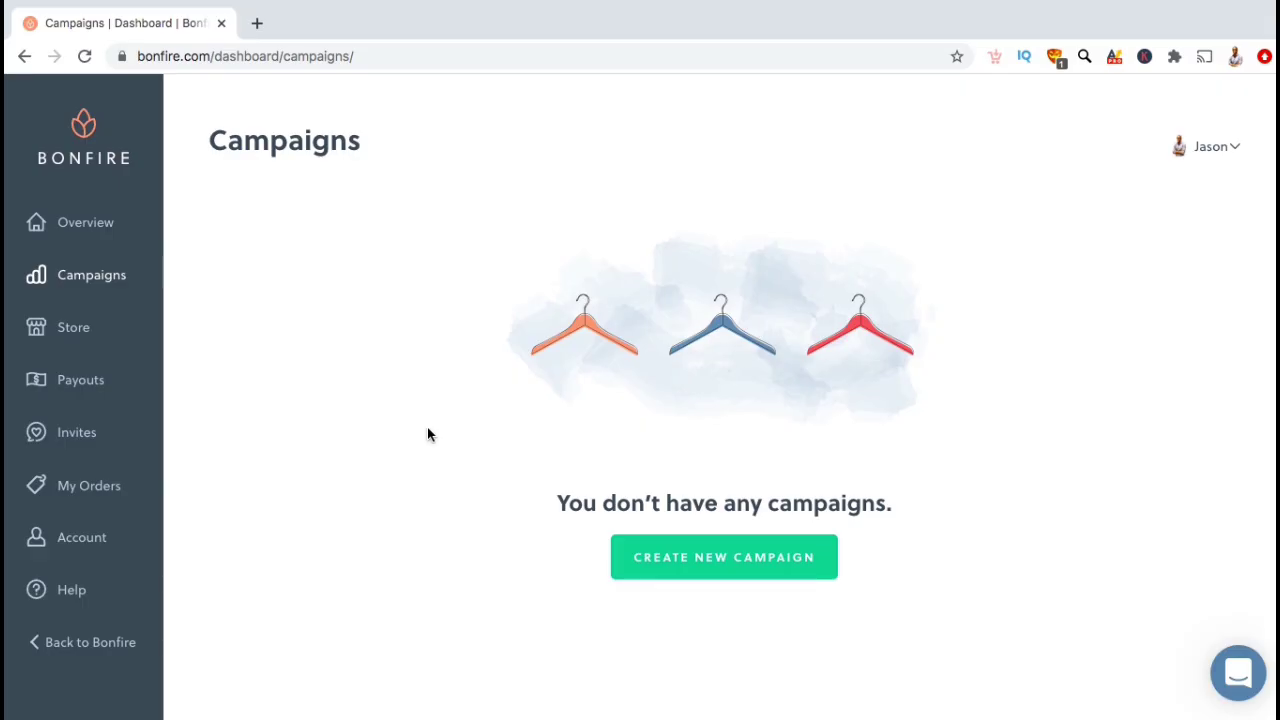
pyautogui.click(679, 573)
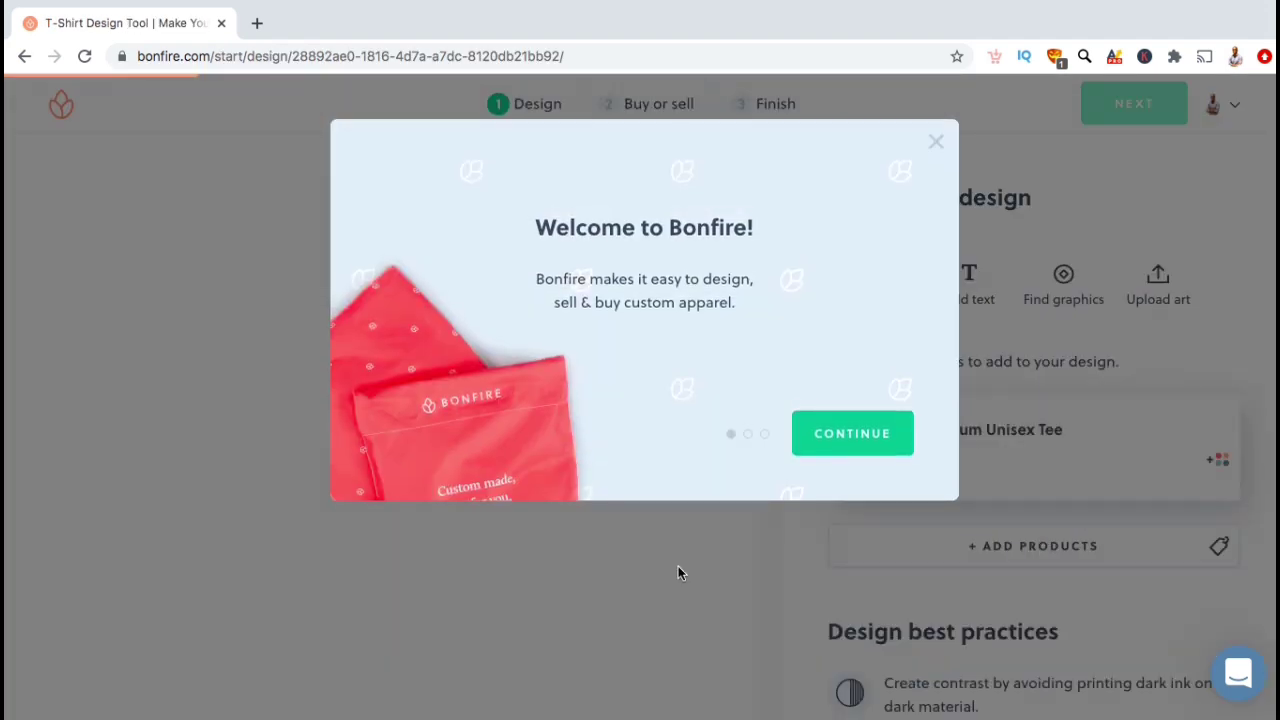
pyautogui.click(928, 132)
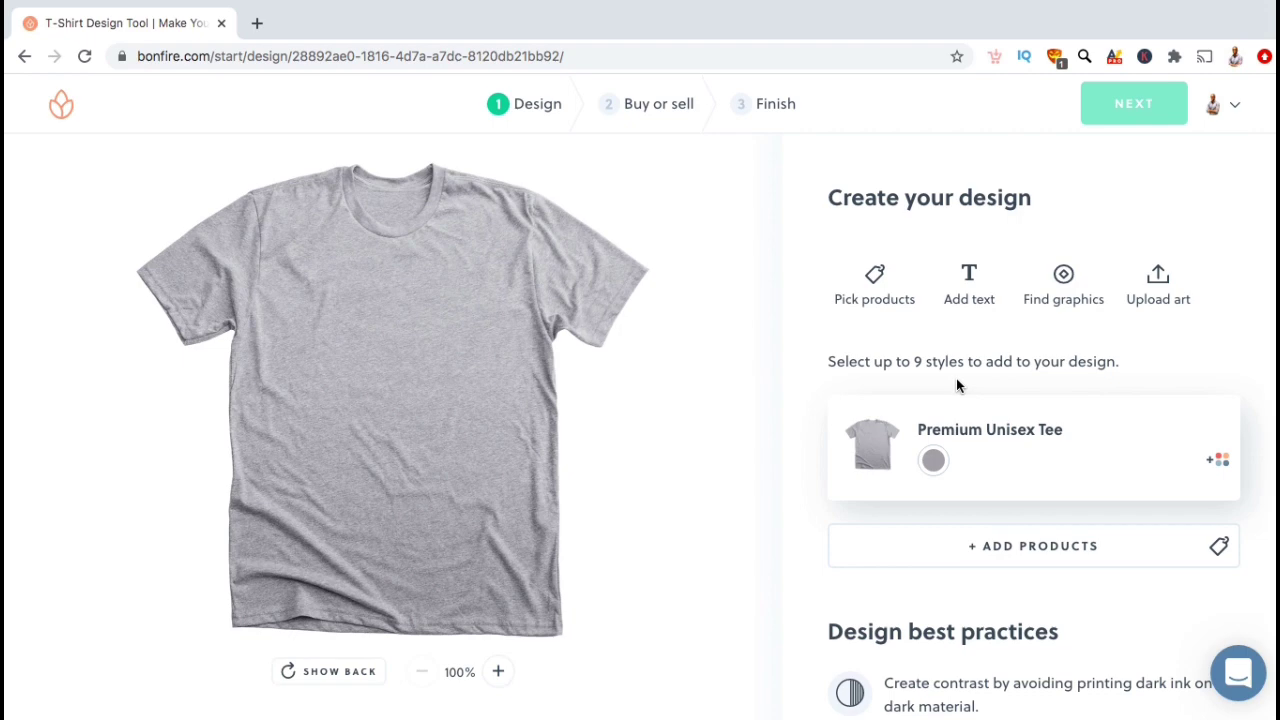
# Open the product selection for the design and add the Classic Unisex Tee
pyautogui.click(1008, 545)
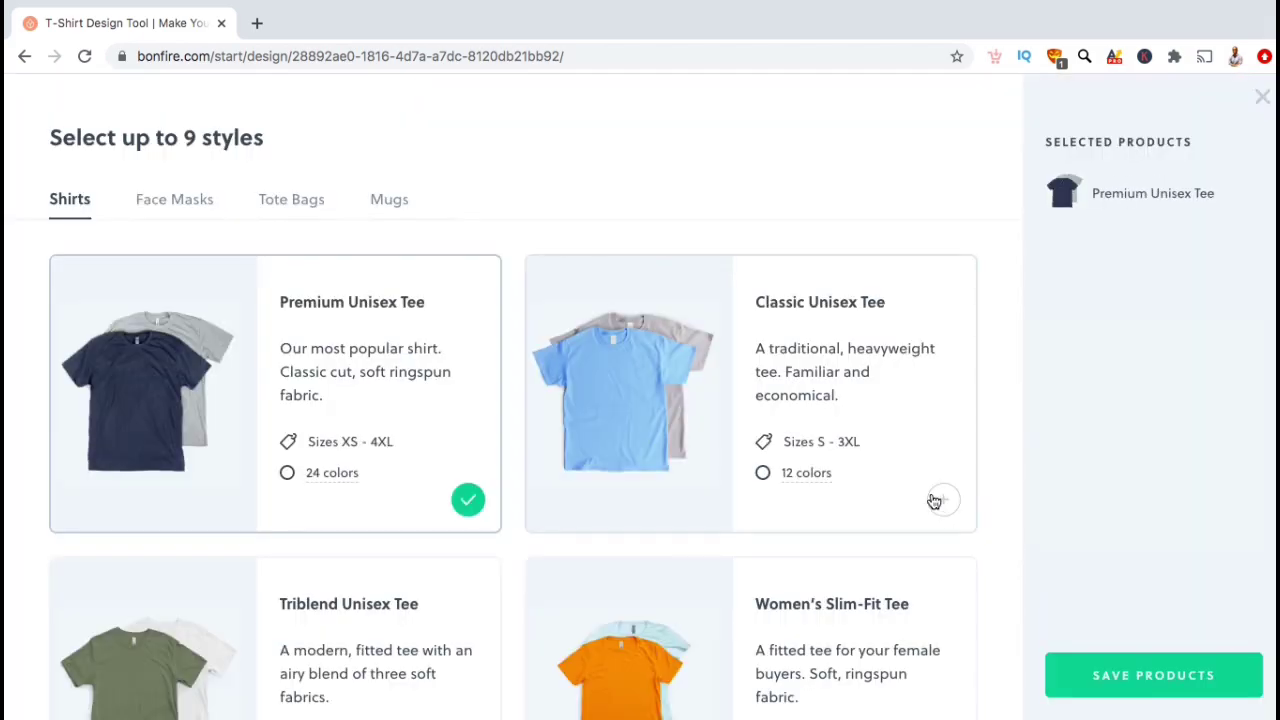
pyautogui.scroll(-1, 763, 438)
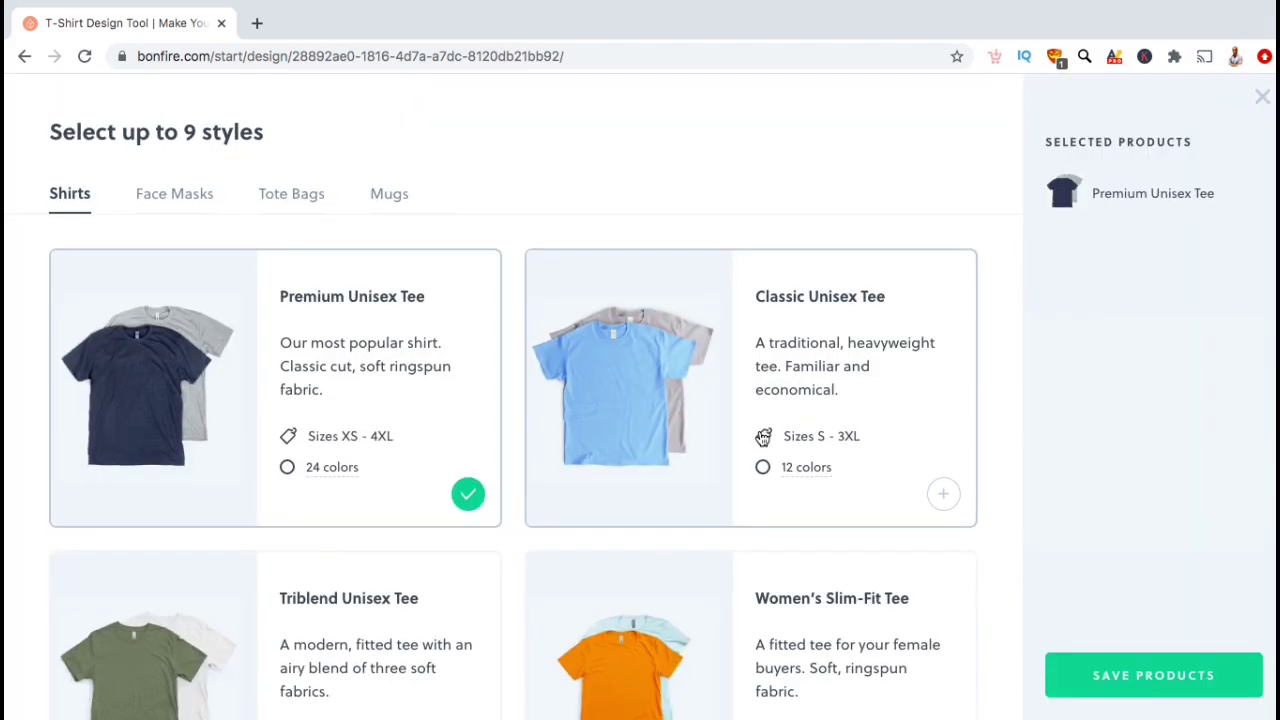
pyautogui.click(943, 498)
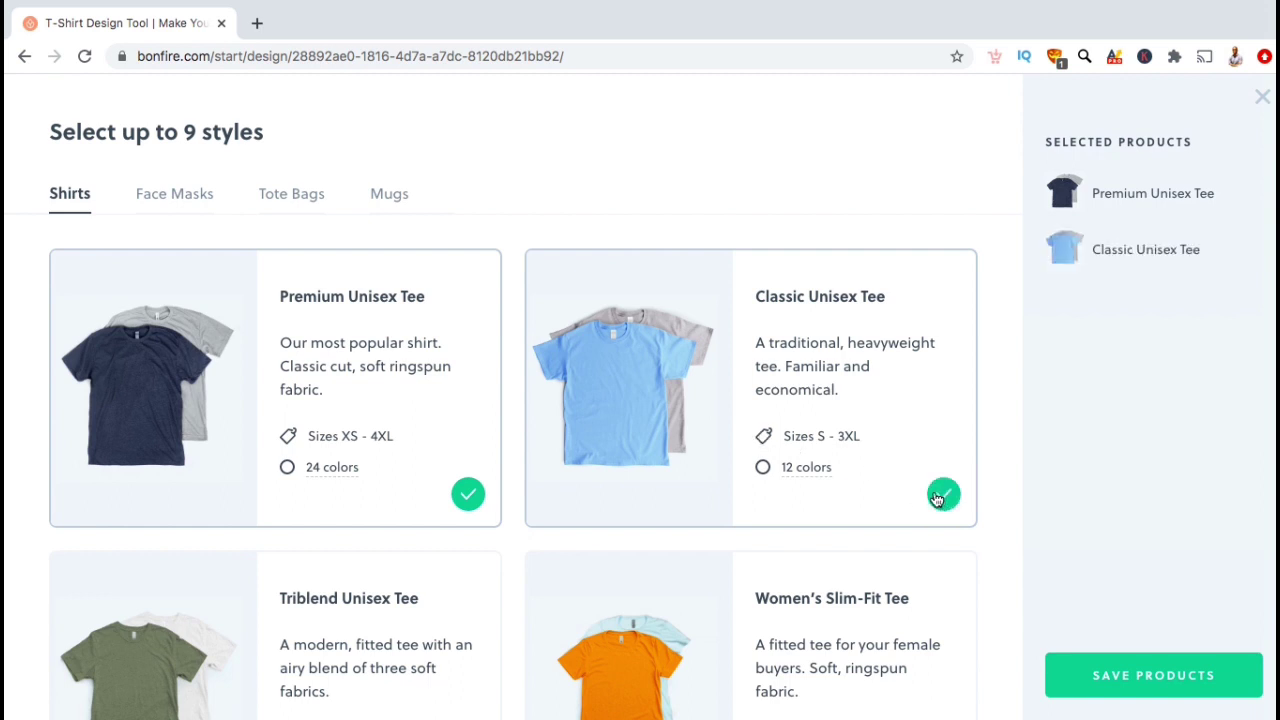
# Add the Premium Long Sleeve Tee and the Classic Long Sleeve Tee to the selected products
pyautogui.scroll(-1, 872, 481)
pyautogui.scroll(-5, 878, 483)
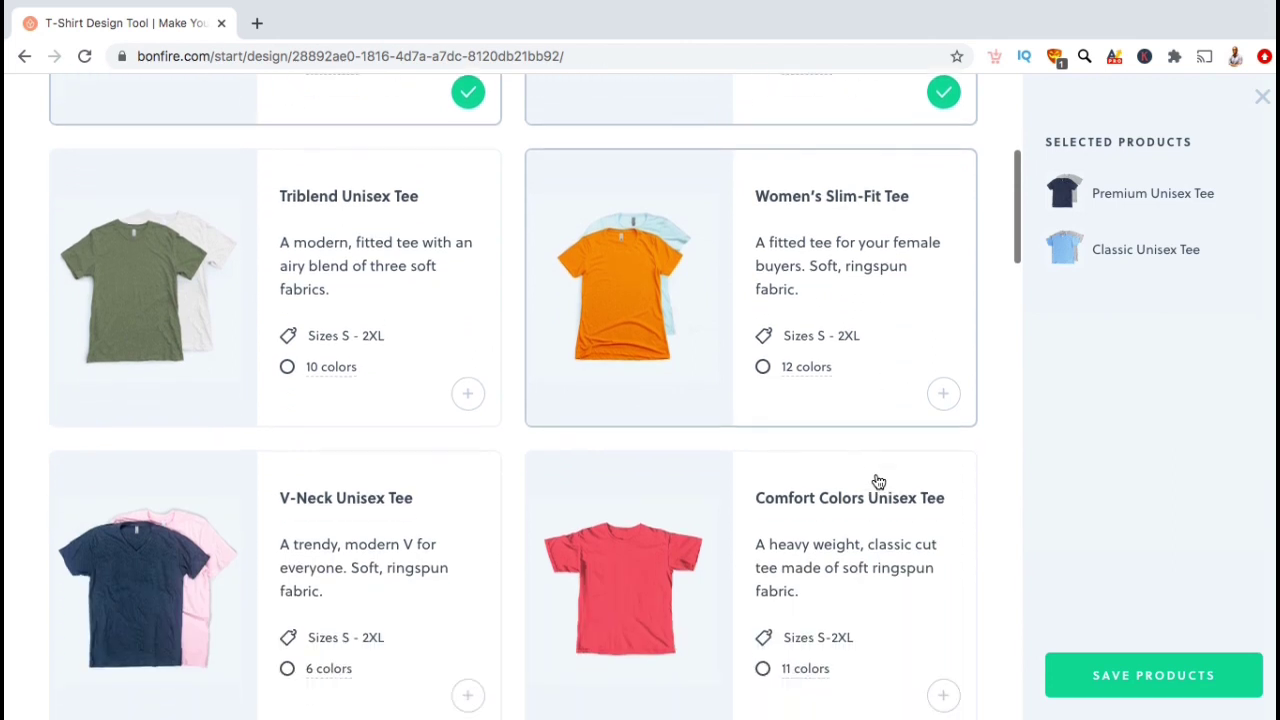
pyautogui.scroll(-3, 878, 483)
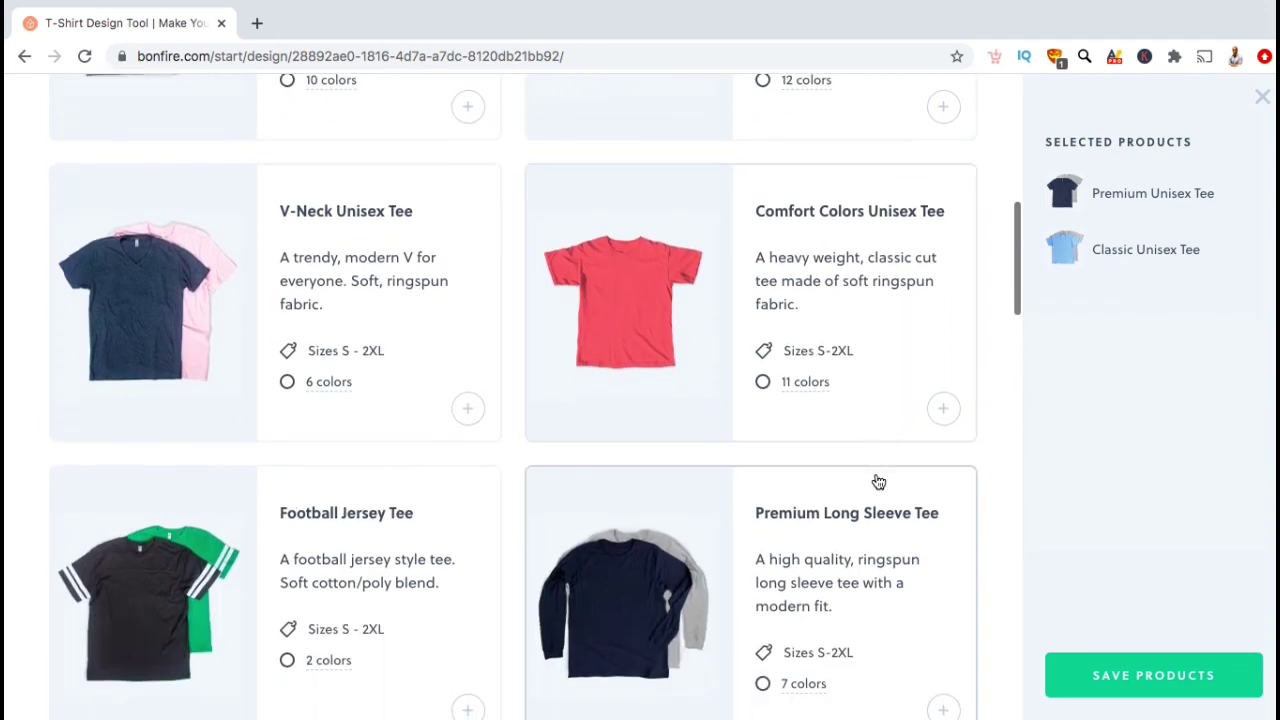
pyautogui.scroll(-1, 878, 483)
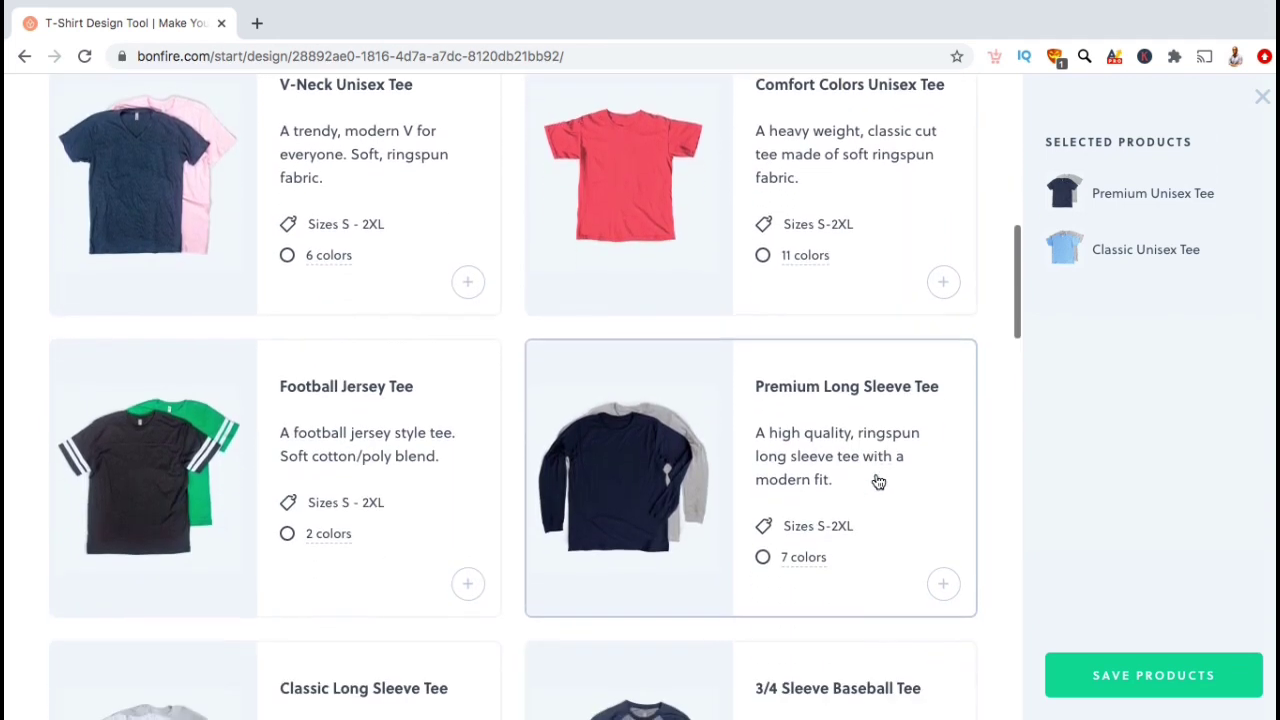
pyautogui.click(943, 584)
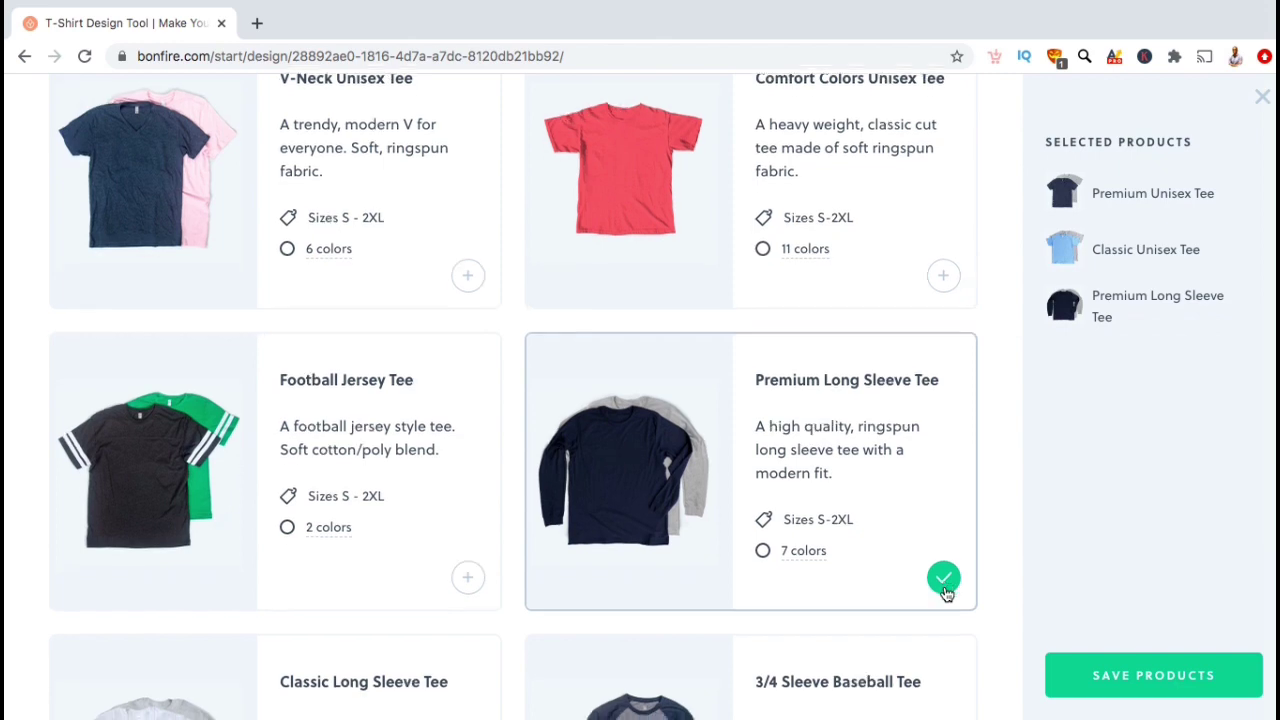
pyautogui.scroll(-4, 947, 594)
pyautogui.scroll(-1, 947, 595)
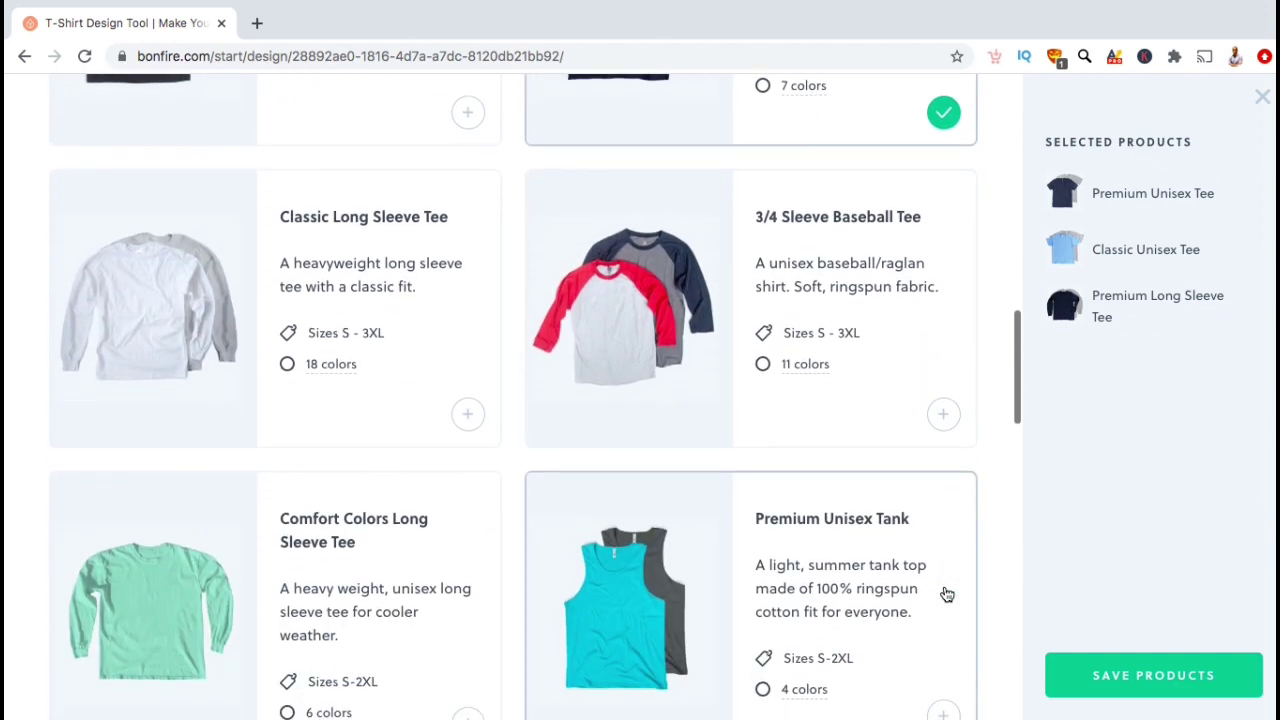
pyautogui.click(469, 412)
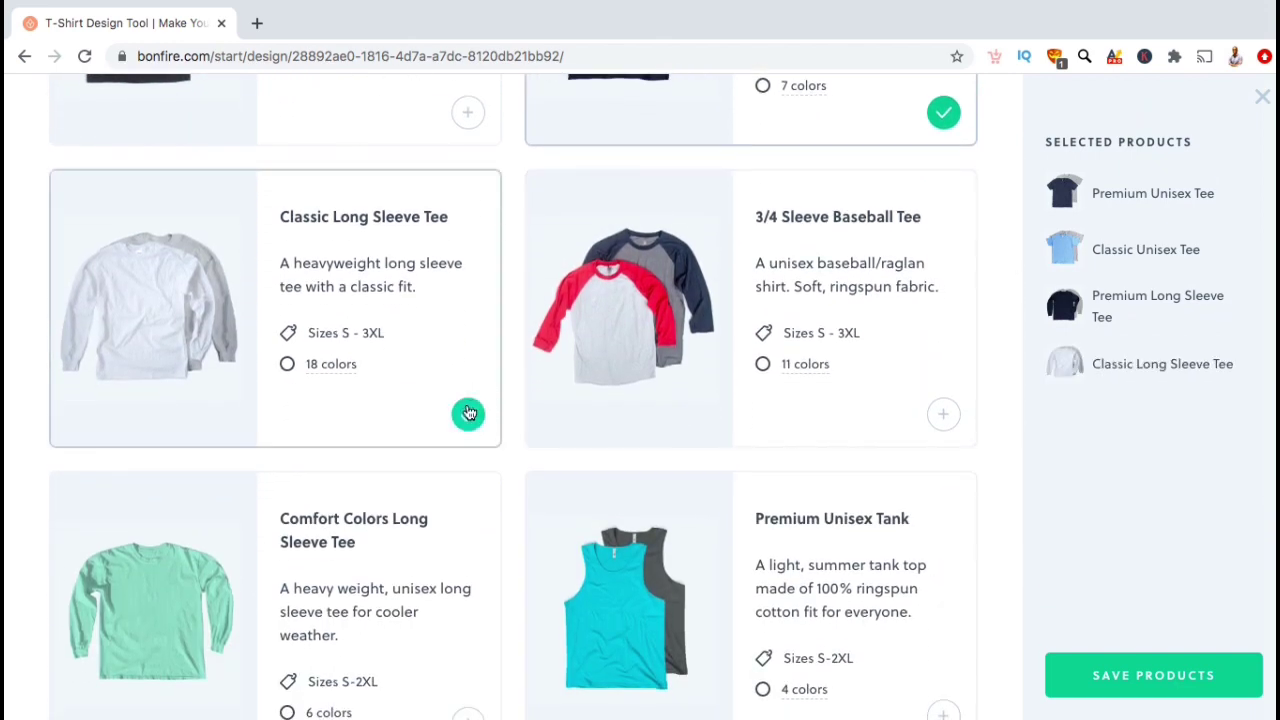
# Add the Pullover Hoodie, Premium Youth Tee and Youth Long Sleeve Tee to the selected products
pyautogui.scroll(-3, 608, 464)
pyautogui.scroll(-5, 611, 471)
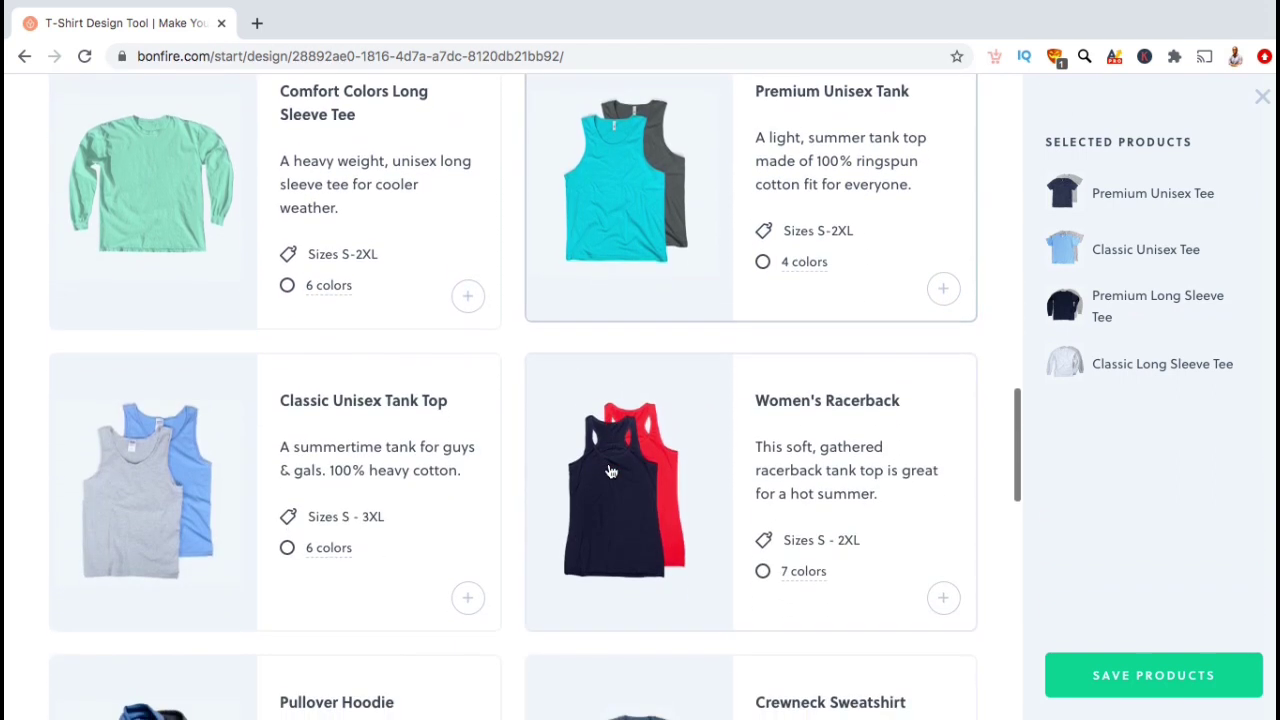
pyautogui.scroll(-2, 610, 466)
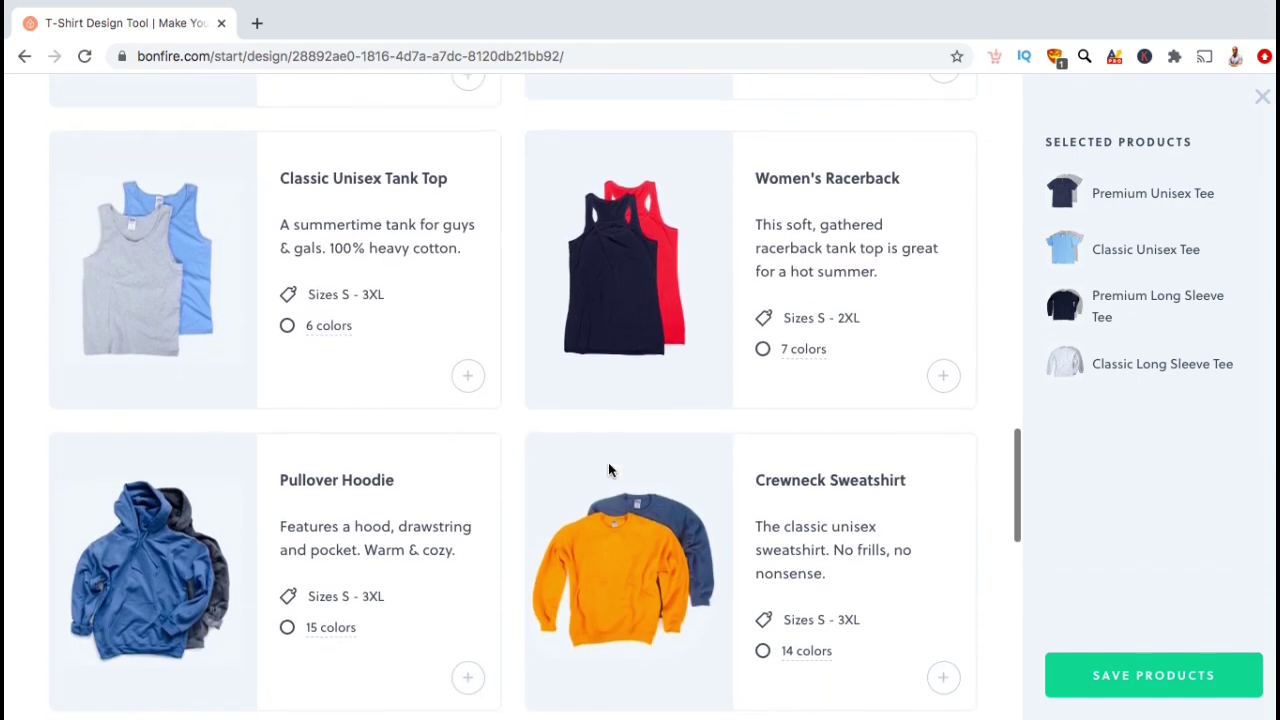
pyautogui.click(468, 628)
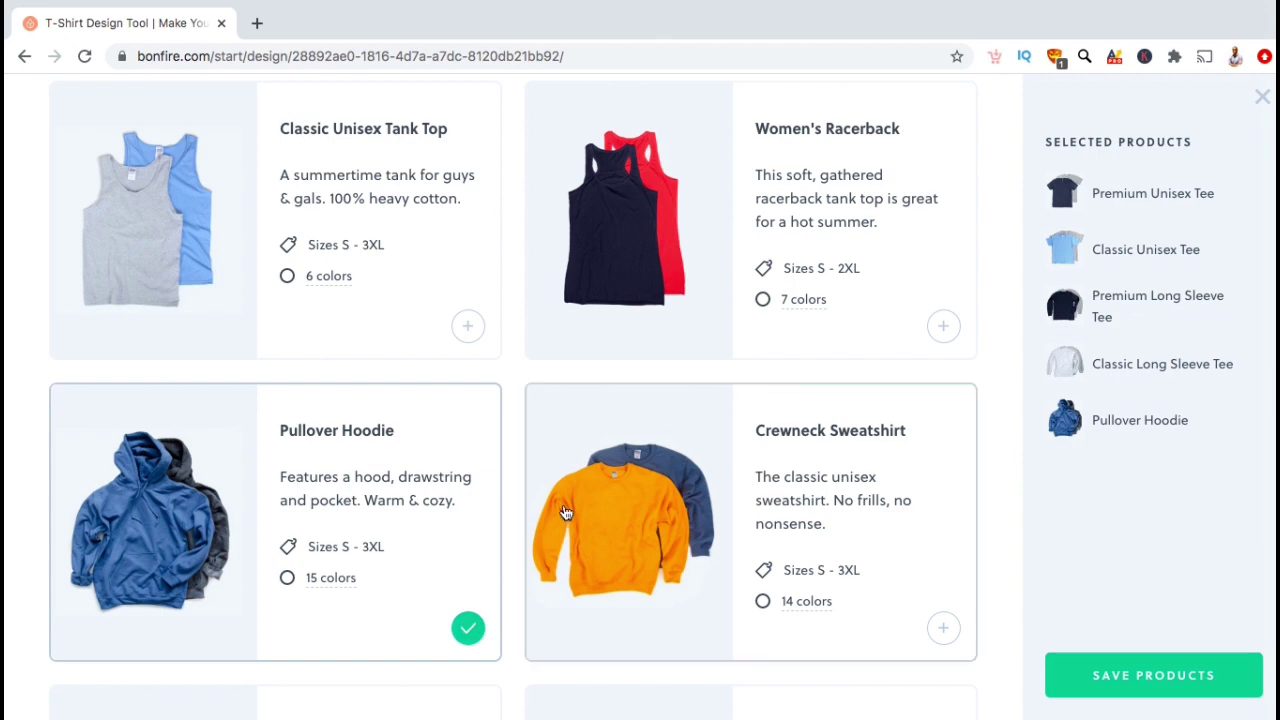
pyautogui.scroll(-4, 563, 511)
pyautogui.scroll(-2, 565, 511)
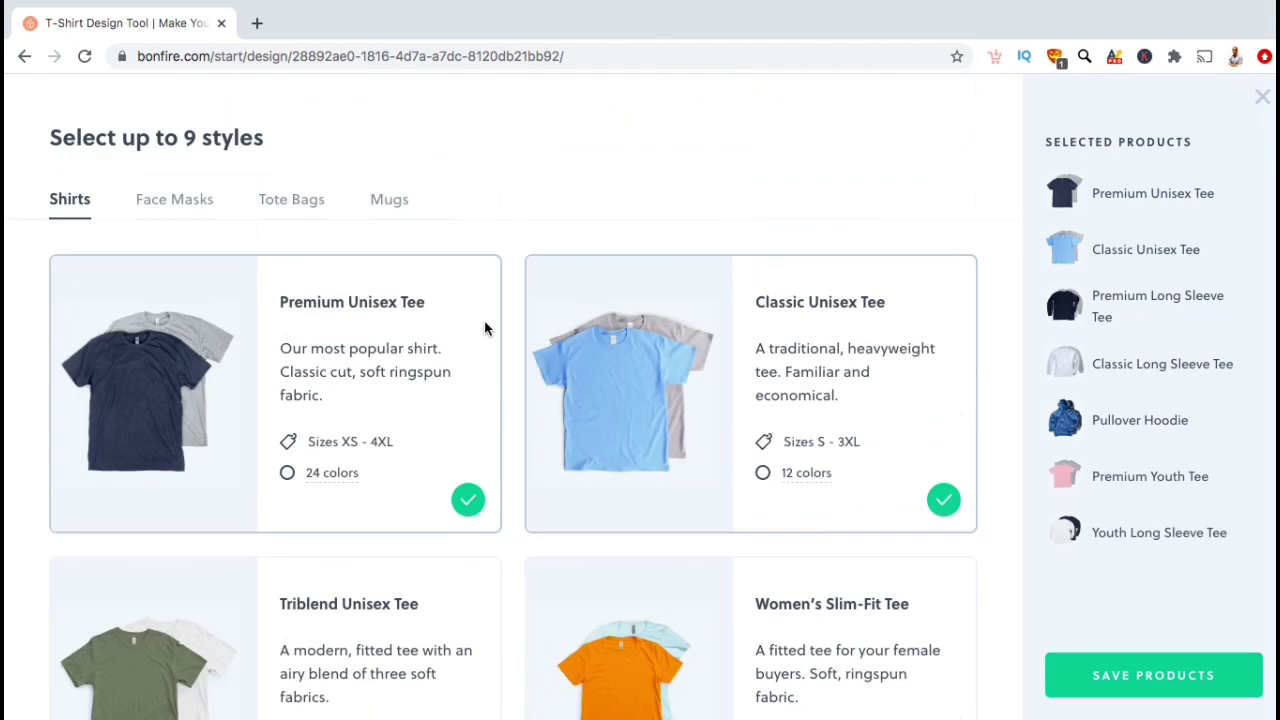
# Review the Face Masks, Tote Bags and Mugs categories, return to Shirts and save the selected products
pyautogui.click(175, 212)
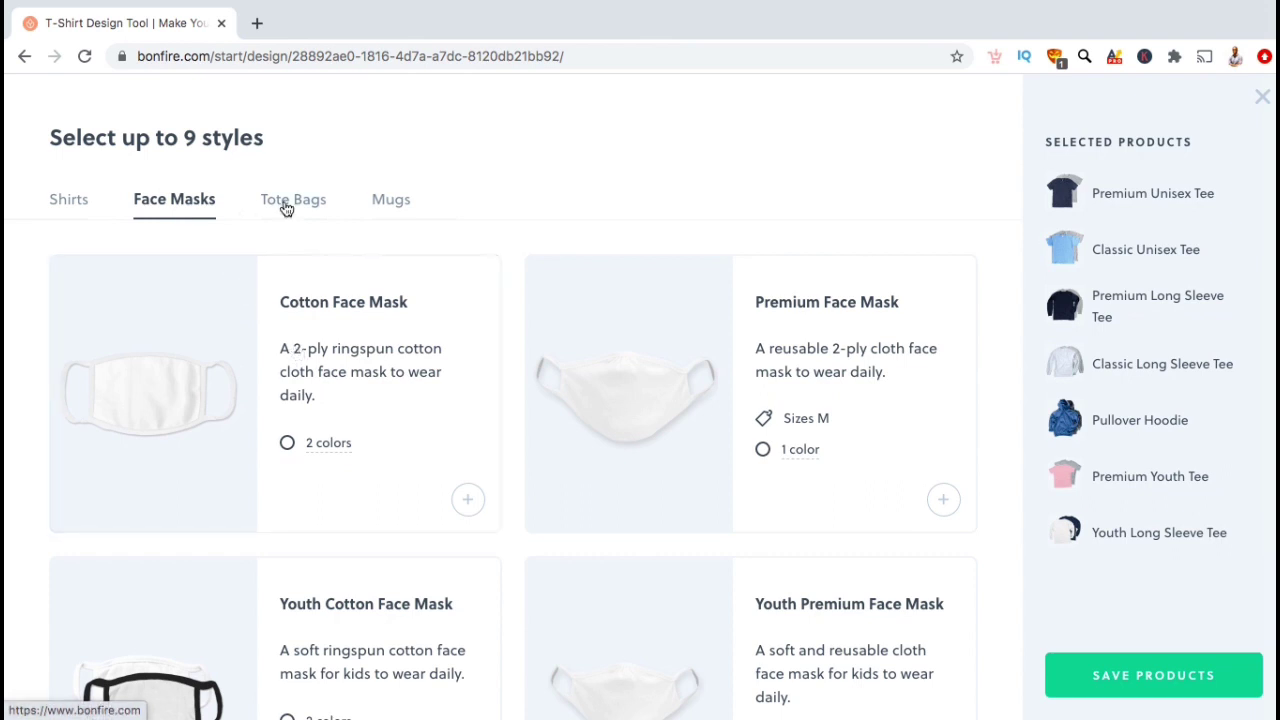
pyautogui.click(301, 205)
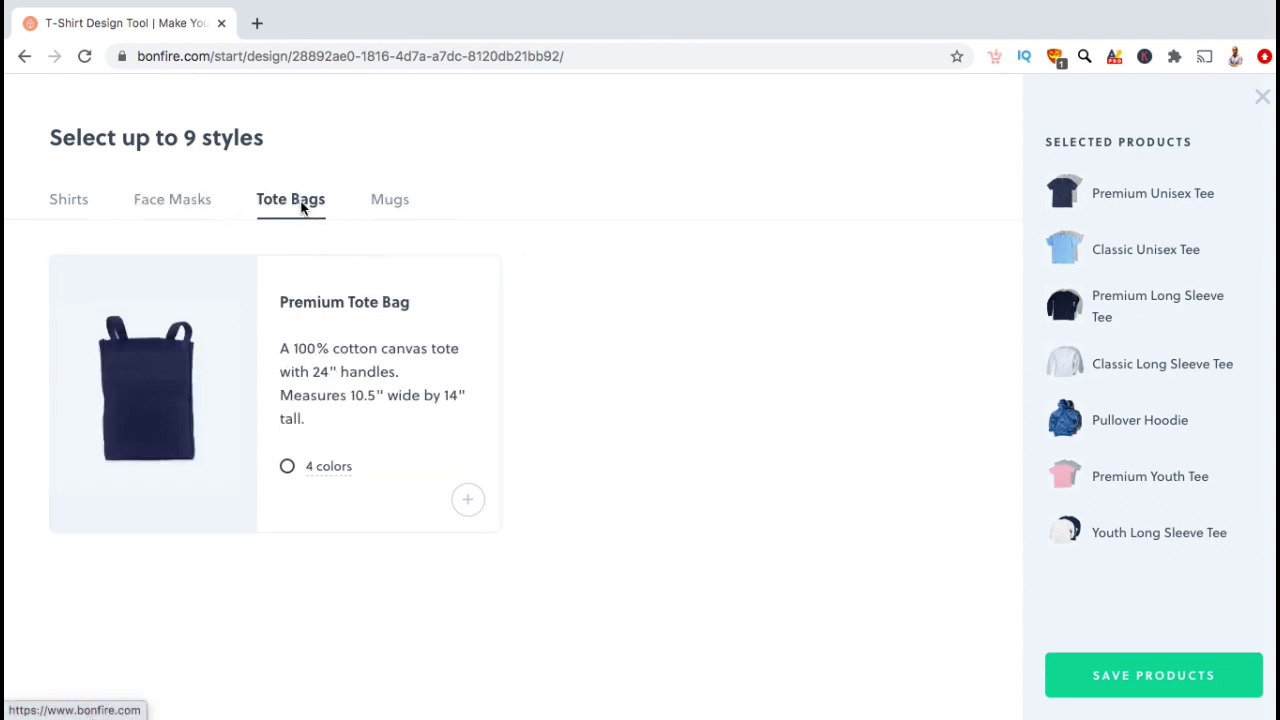
pyautogui.click(376, 208)
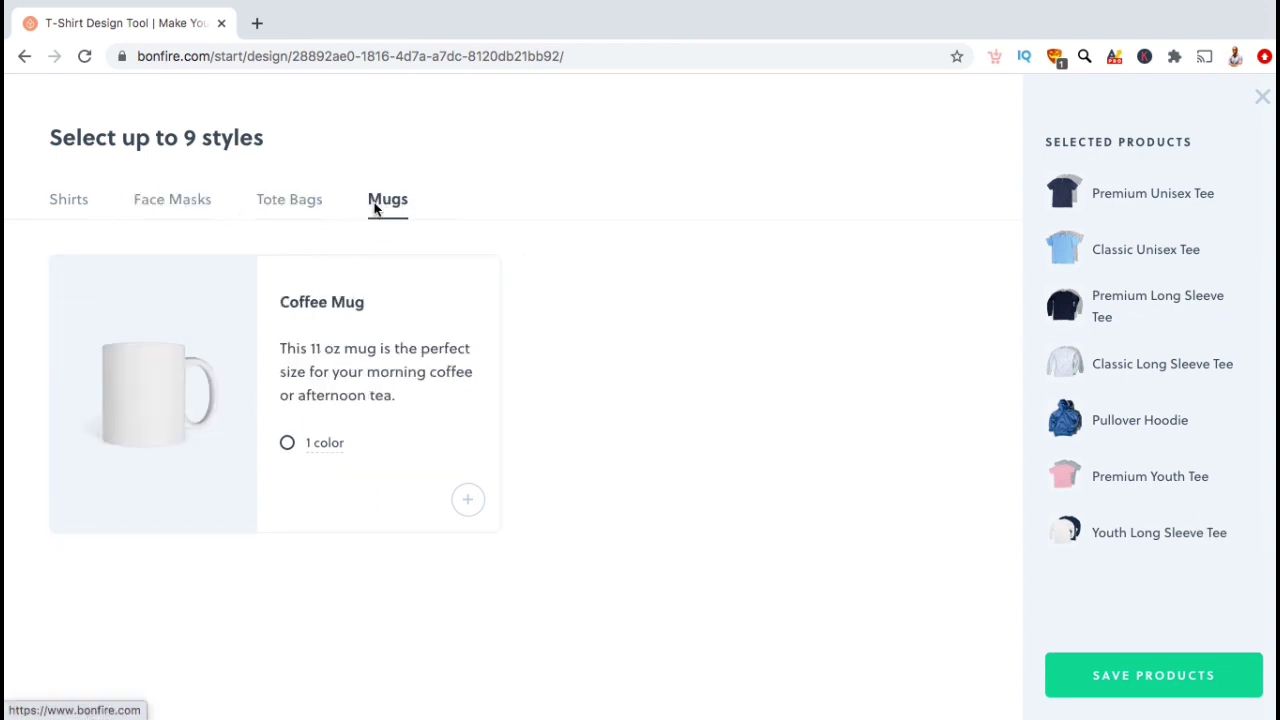
pyautogui.click(71, 202)
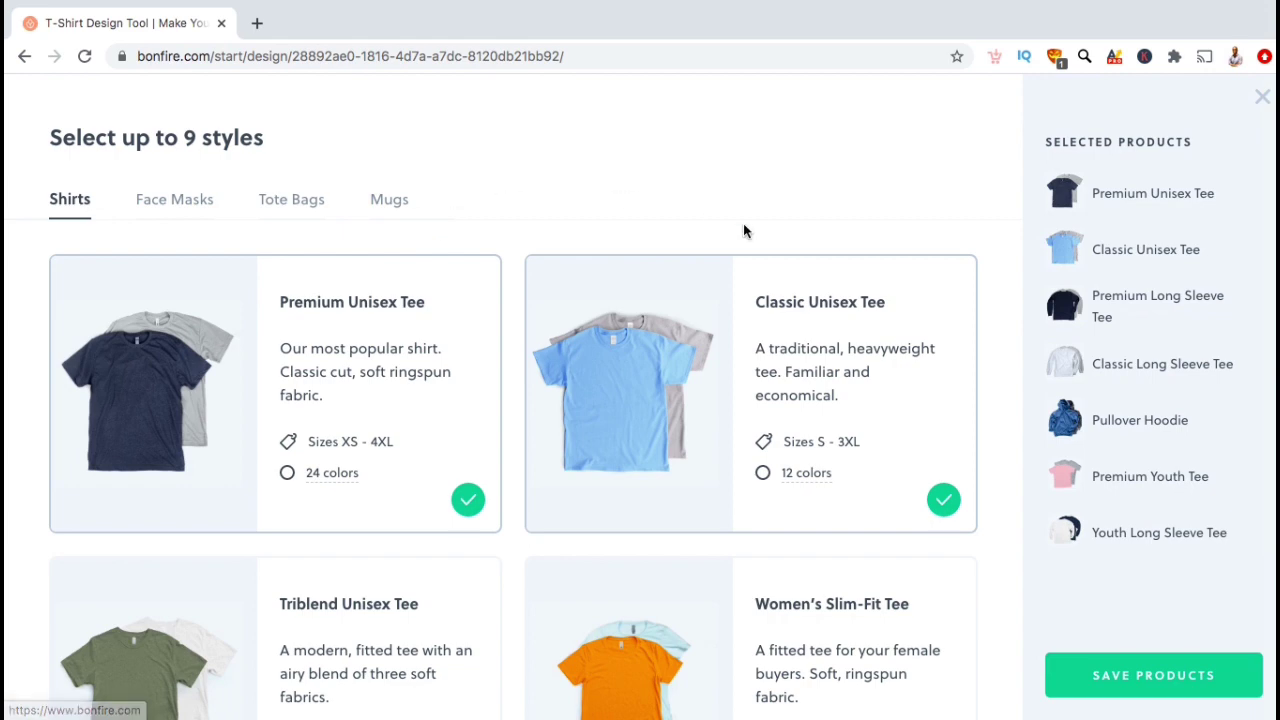
pyautogui.click(1116, 679)
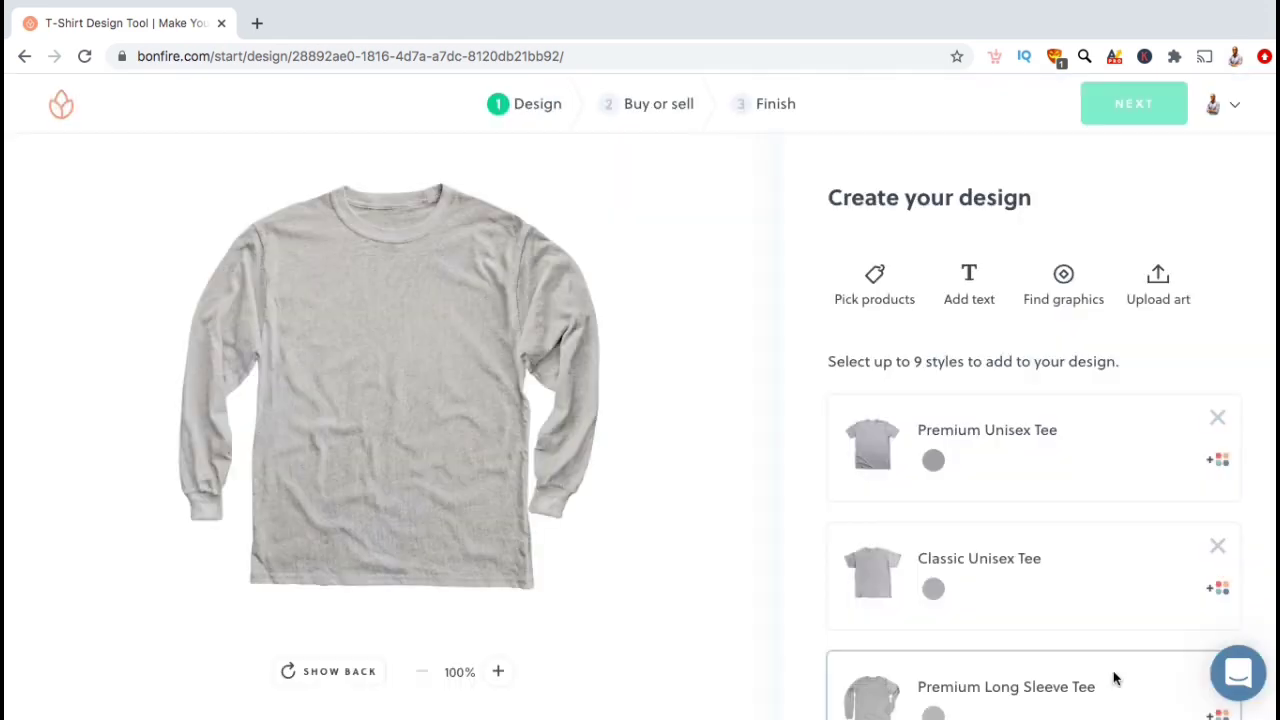
# Add black, Royal Blue, Kelly Green and a muted red as extra colors for the Premium Unisex Tee
pyautogui.scroll(-2, 1111, 594)
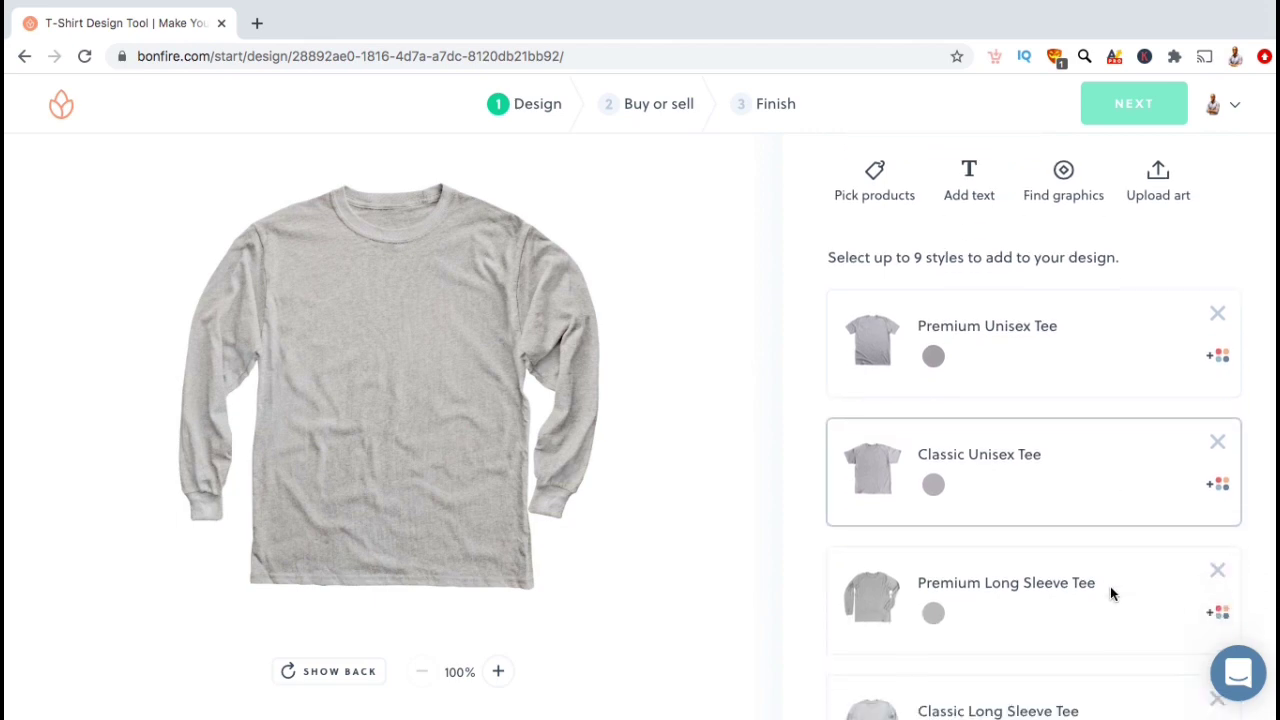
pyautogui.scroll(1, 1111, 594)
pyautogui.scroll(1, 1110, 594)
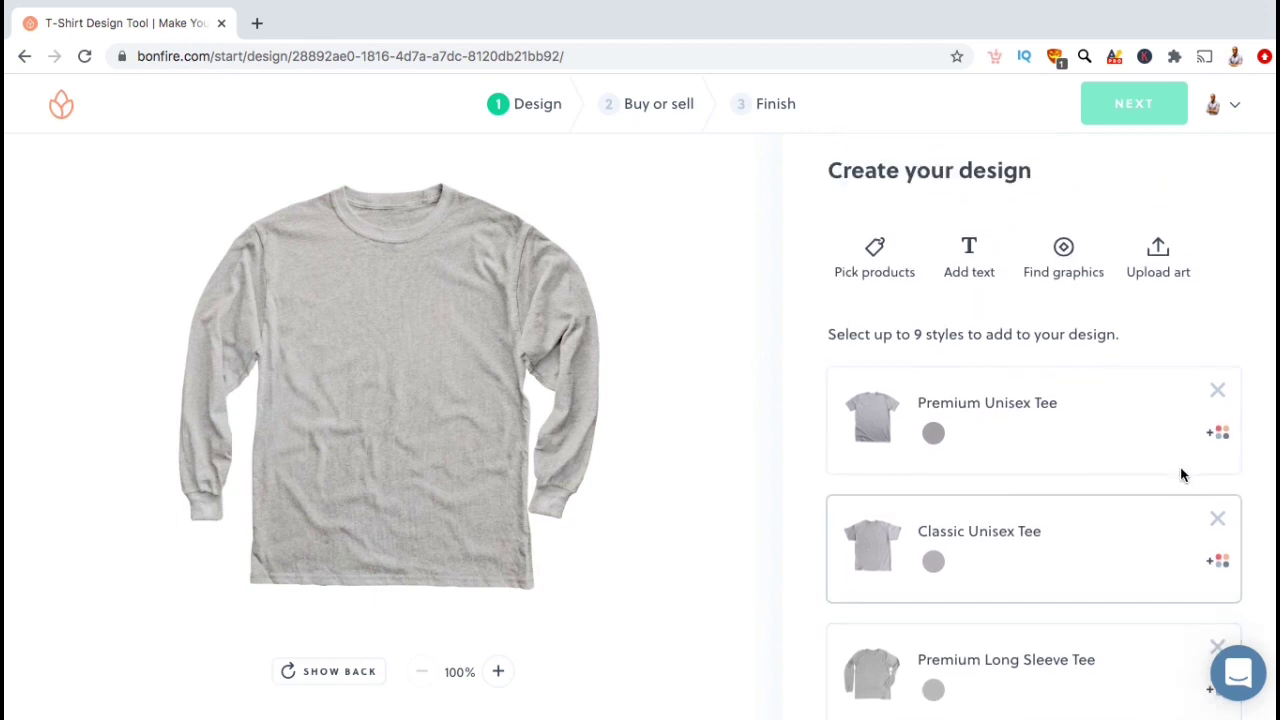
pyautogui.click(1215, 441)
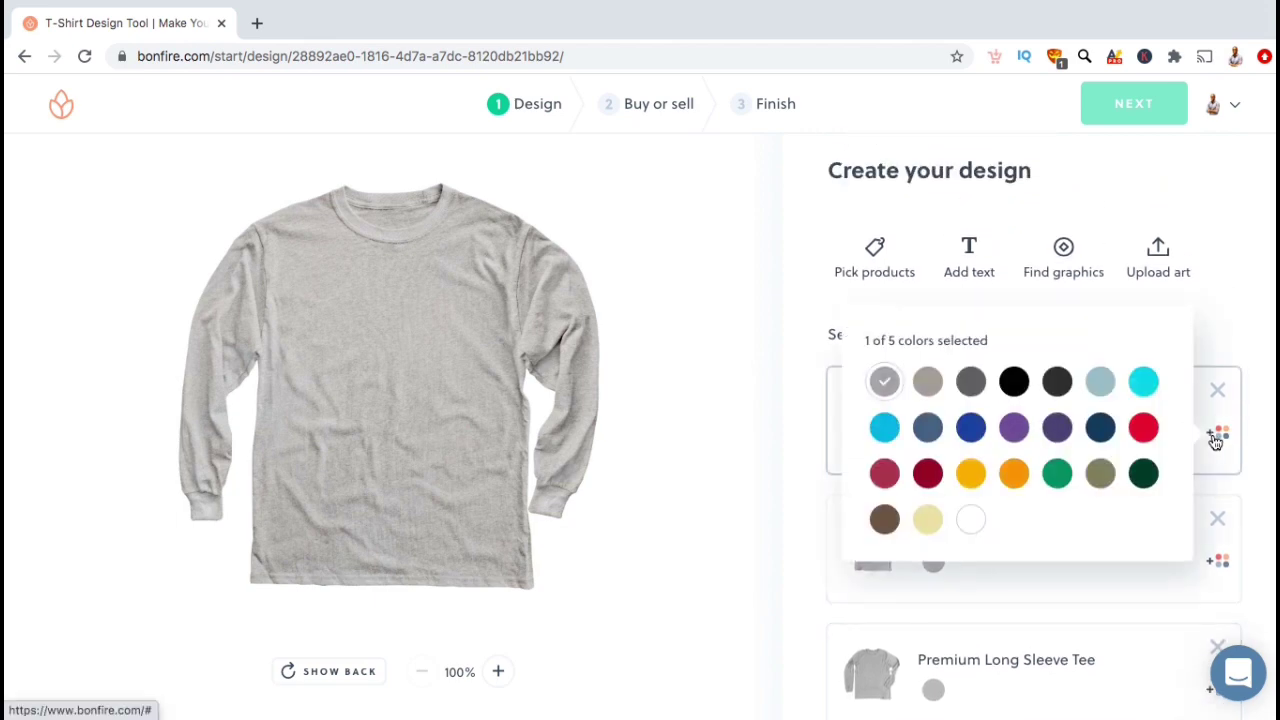
pyautogui.click(1016, 384)
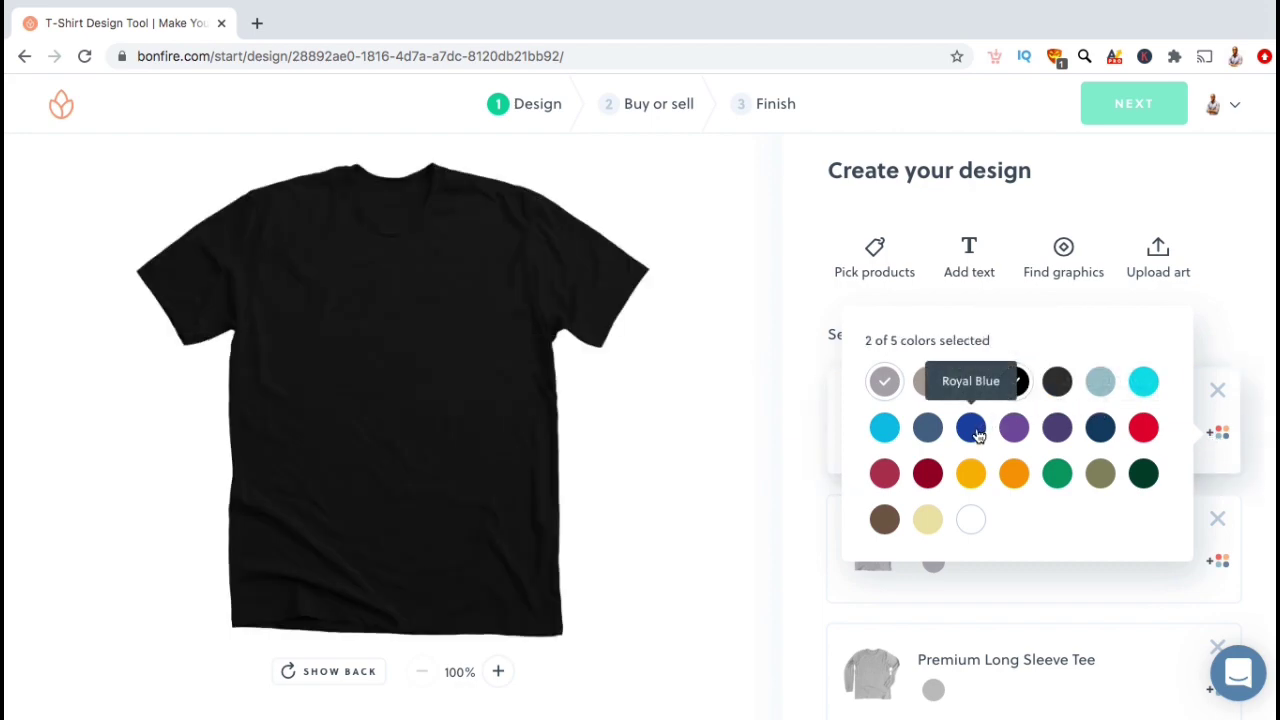
pyautogui.click(971, 428)
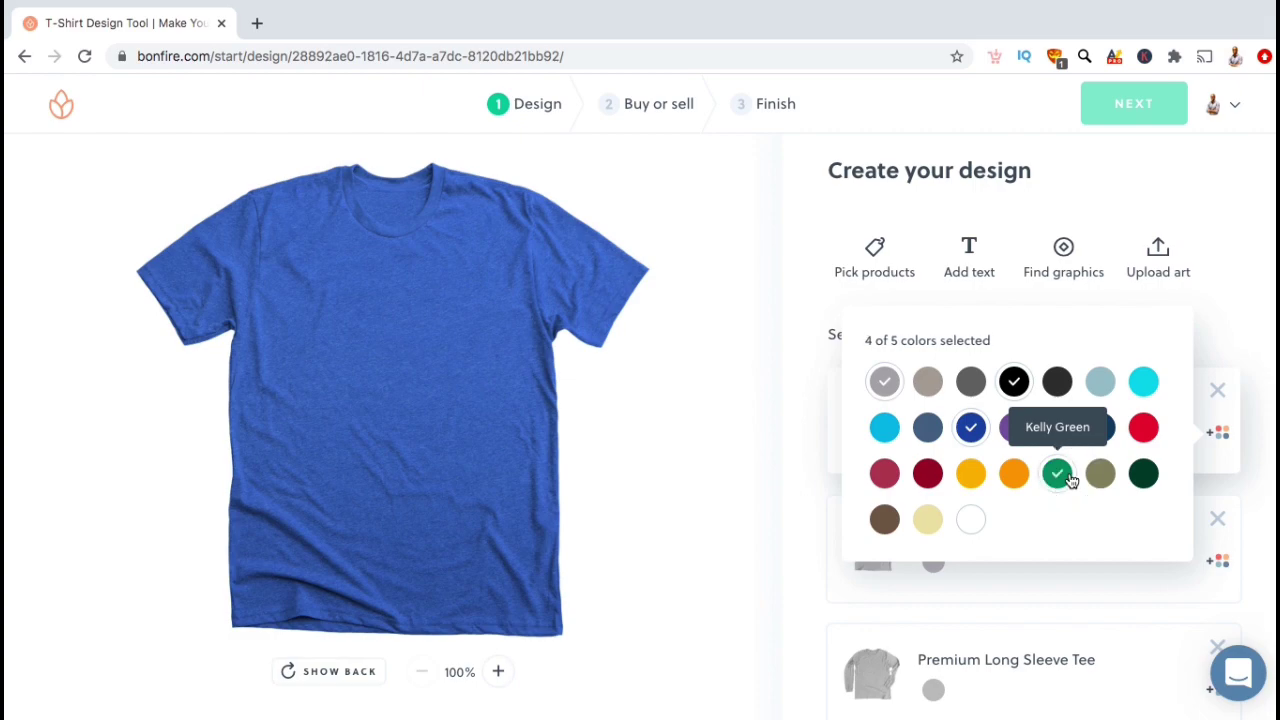
pyautogui.click(1058, 474)
pyautogui.click(1100, 474)
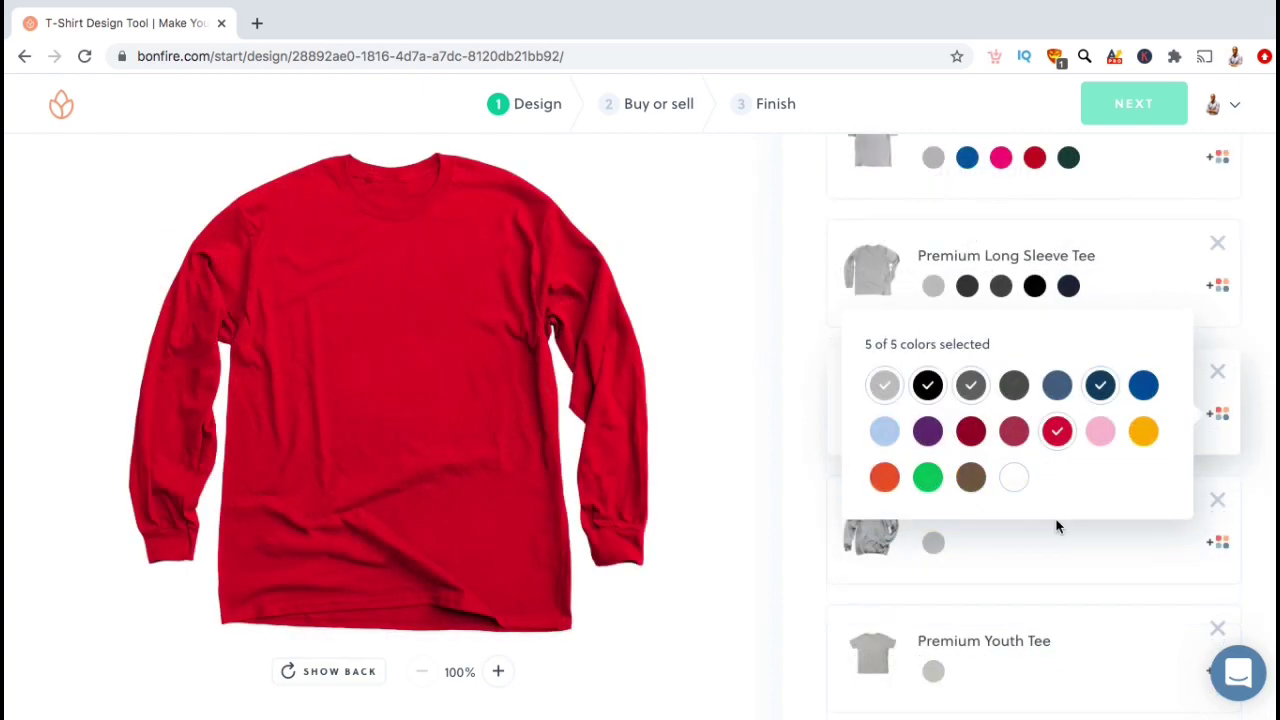
# Add black, dark red, blue and navy to the Pullover Hoodie, and black, purple and navy to the Youth Long Sleeve Tee
pyautogui.click(1215, 541)
pyautogui.click(928, 514)
pyautogui.click(928, 559)
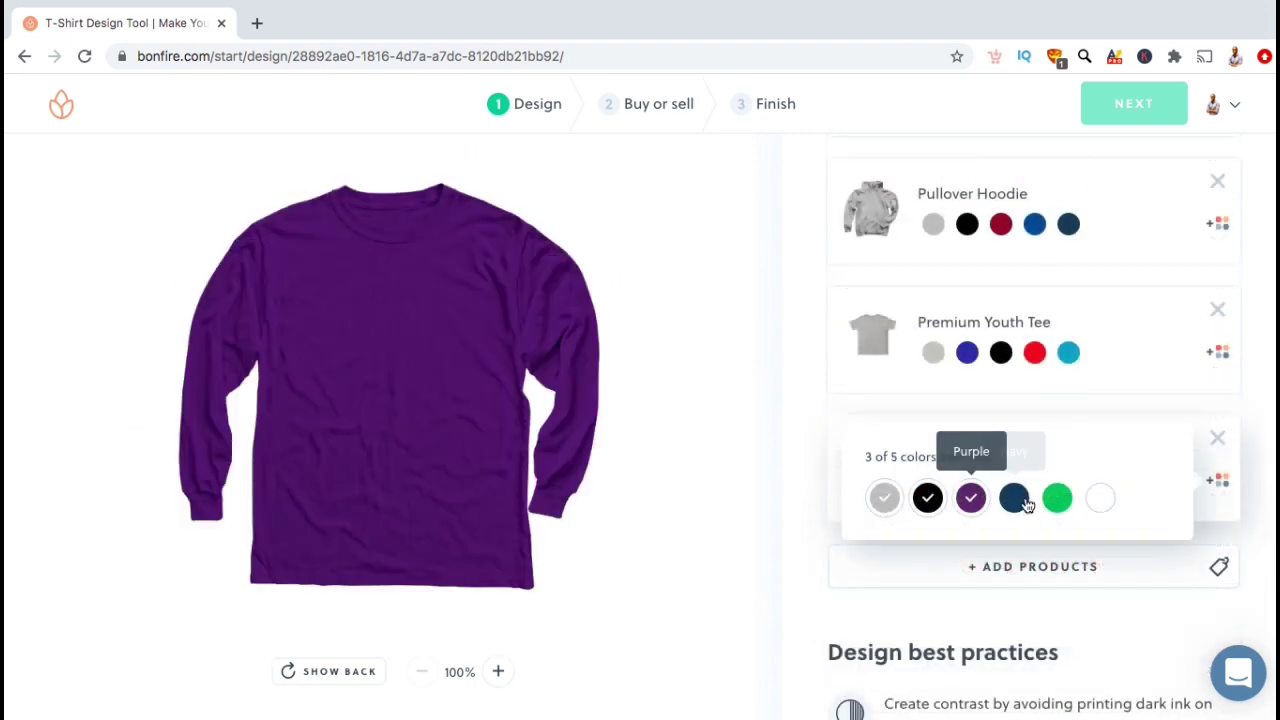
pyautogui.click(1020, 500)
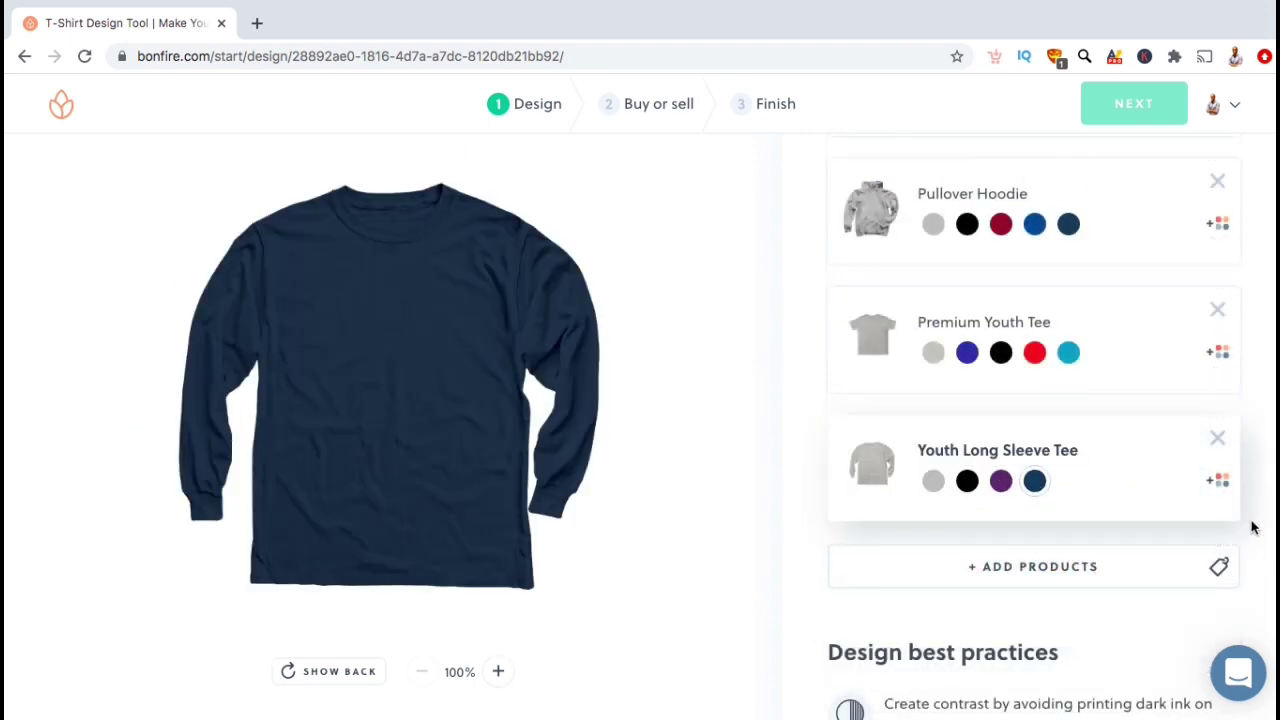
# Add the text "Your Design" to the shirt and move it slightly lower on the chest
pyautogui.scroll(10, 1253, 527)
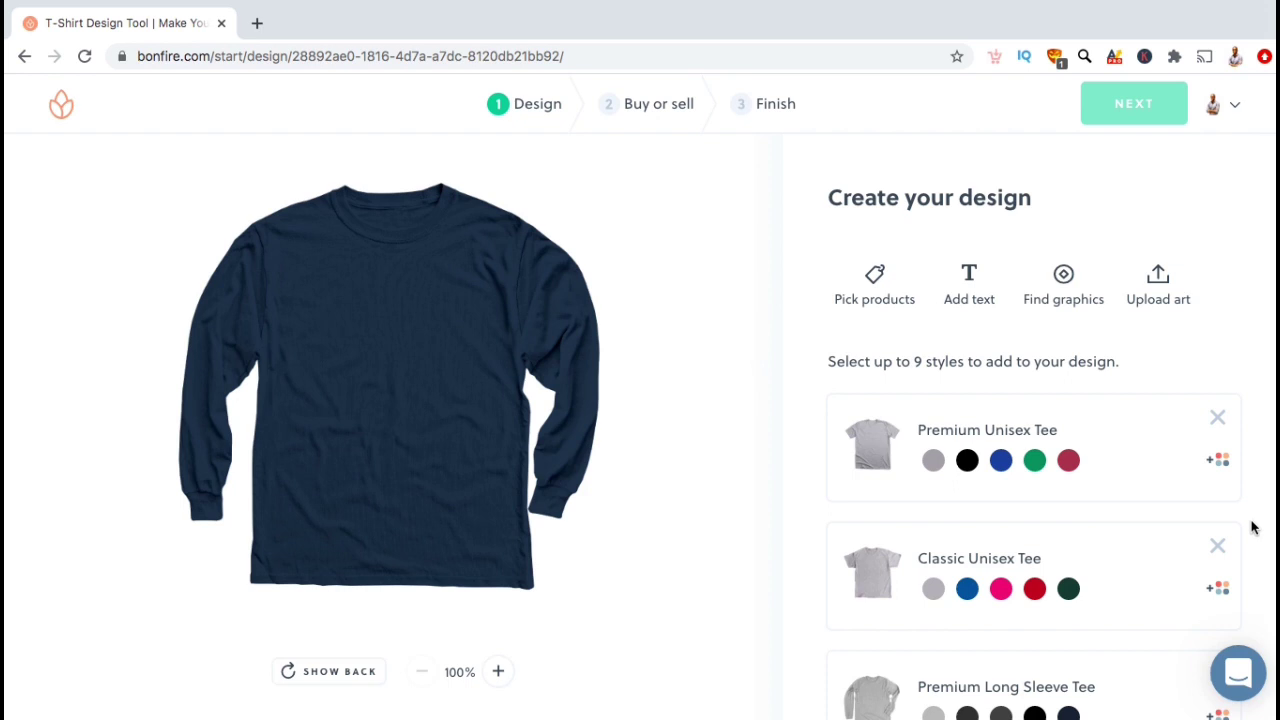
pyautogui.click(957, 296)
pyautogui.click(962, 398)
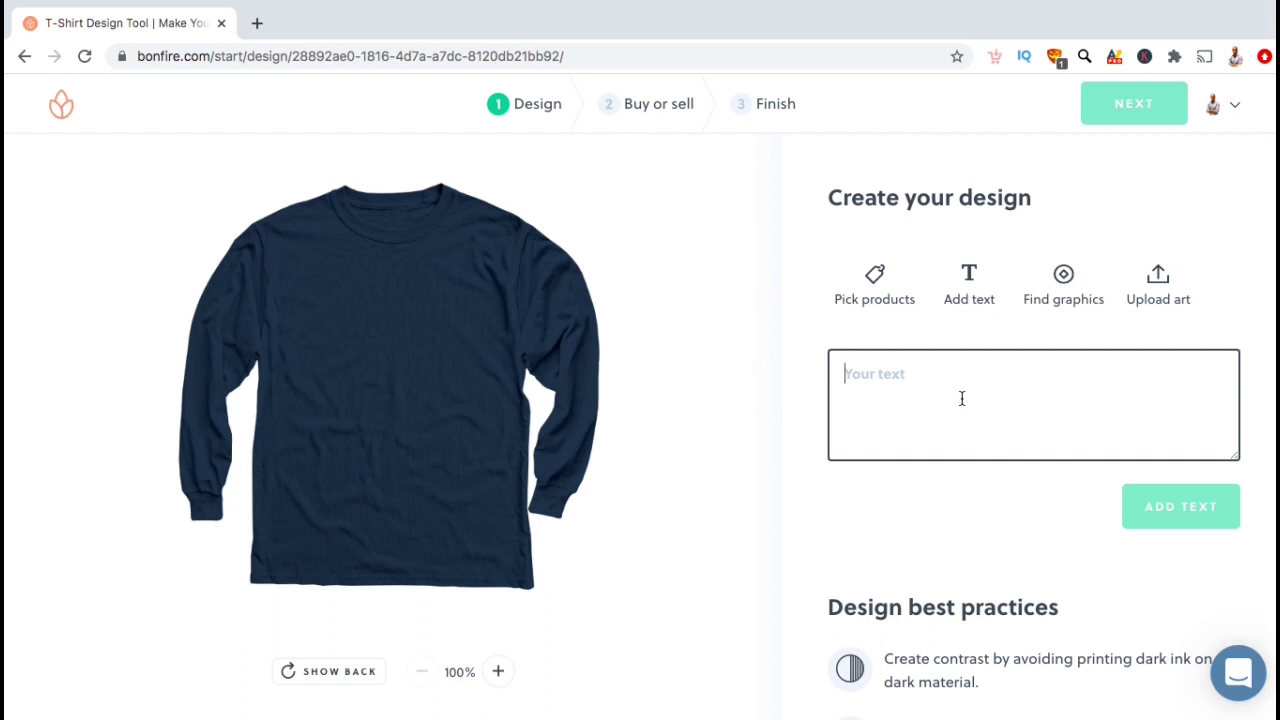
pyautogui.write('Your Design')
pyautogui.click(1184, 505)
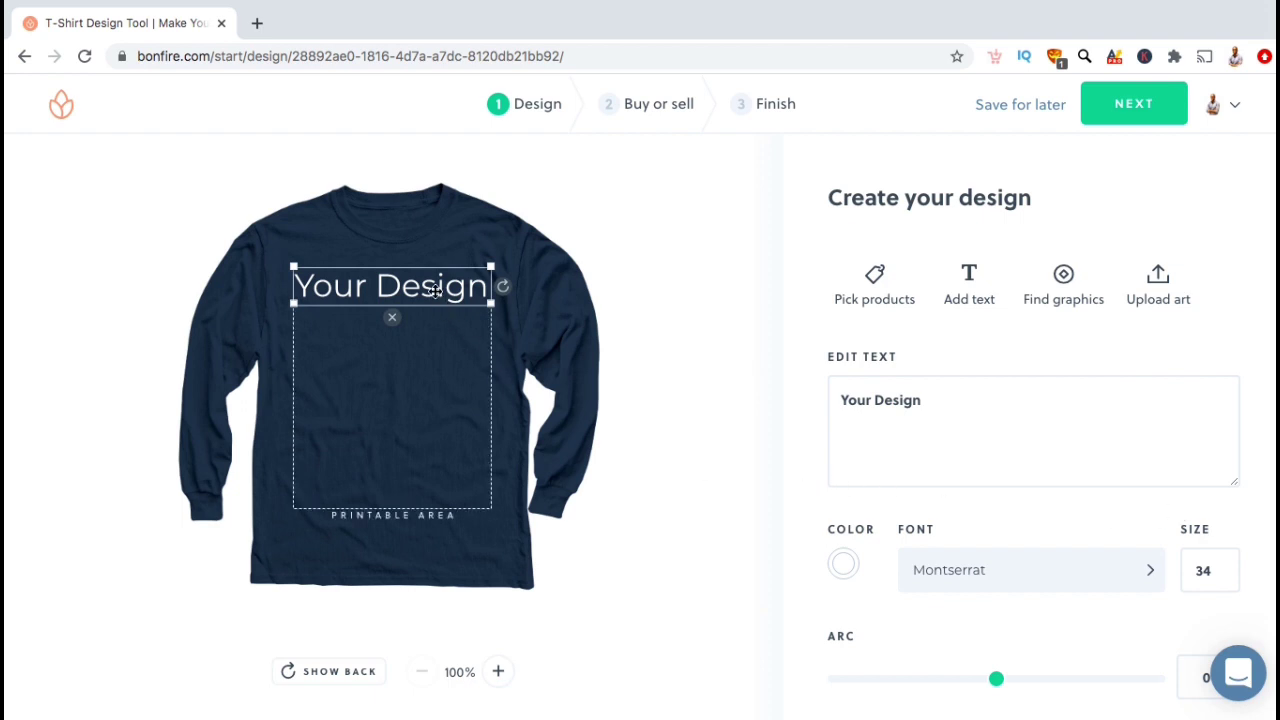
pyautogui.moveTo(436, 292); pyautogui.dragTo(433, 320)
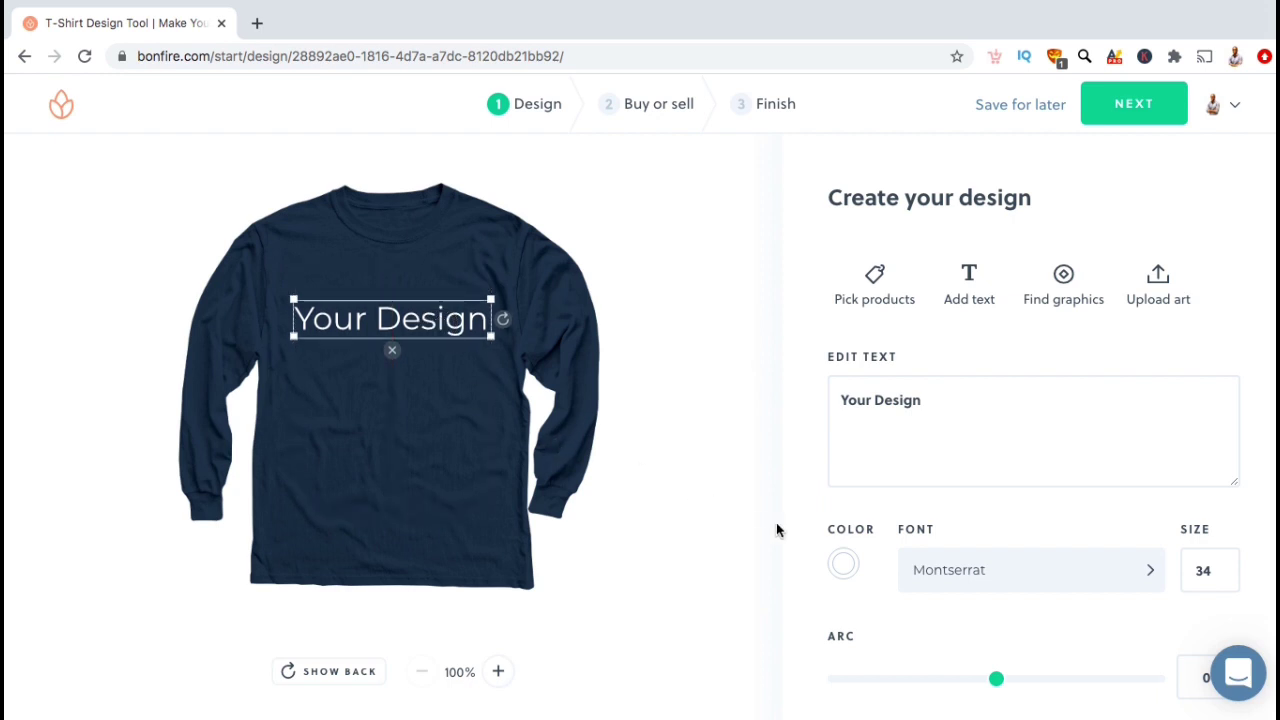
# Change the "Your Design" text color to yellow and its font to Aclonica
pyautogui.click(845, 566)
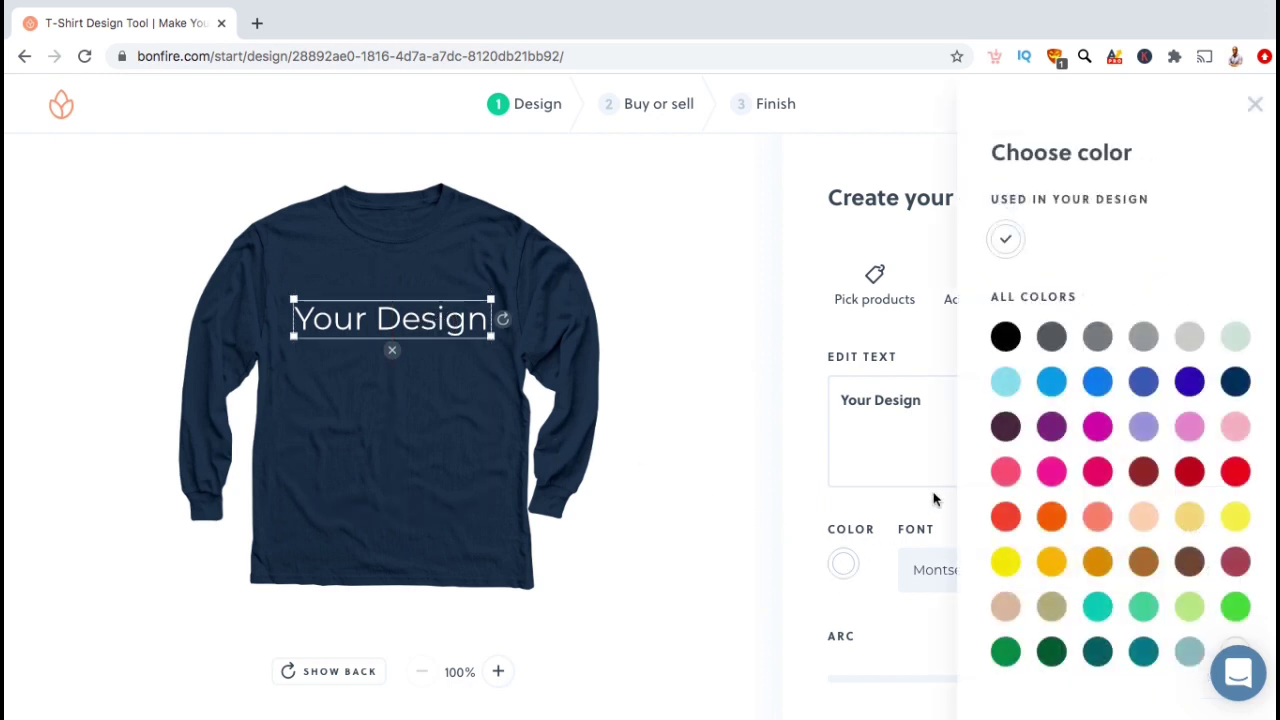
pyautogui.click(1006, 561)
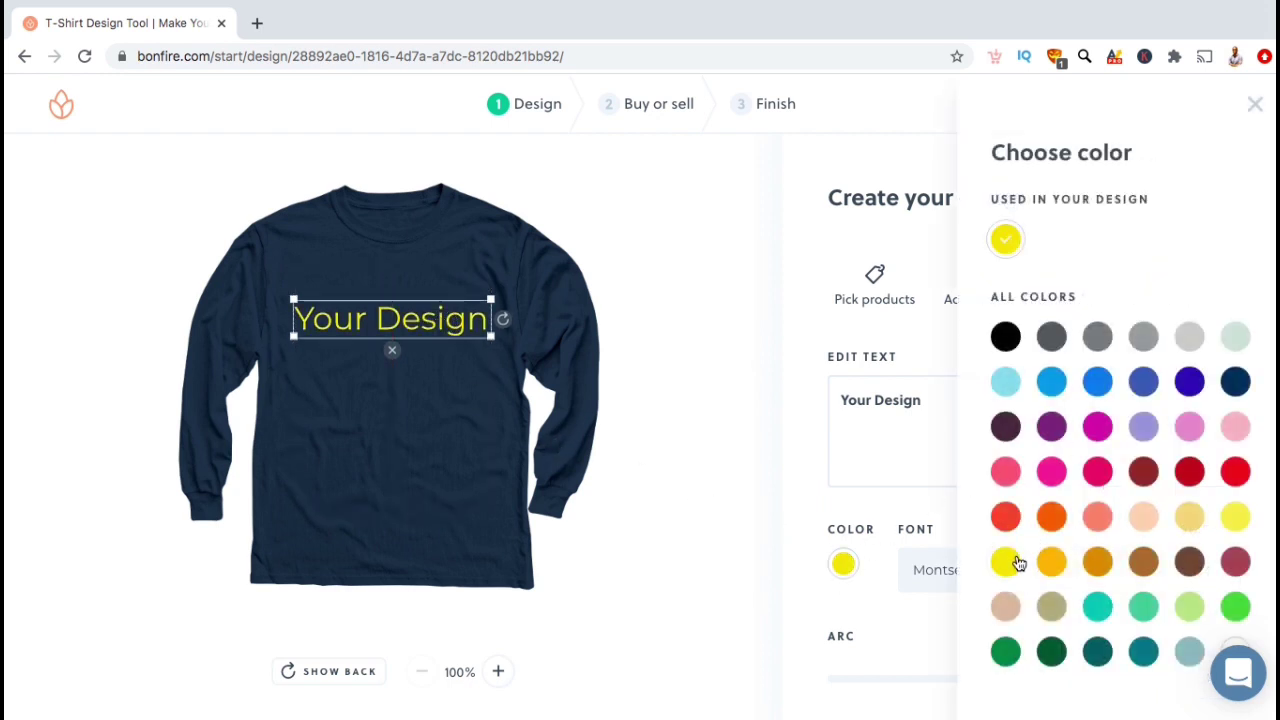
pyautogui.click(921, 530)
pyautogui.click(947, 568)
pyautogui.click(1030, 266)
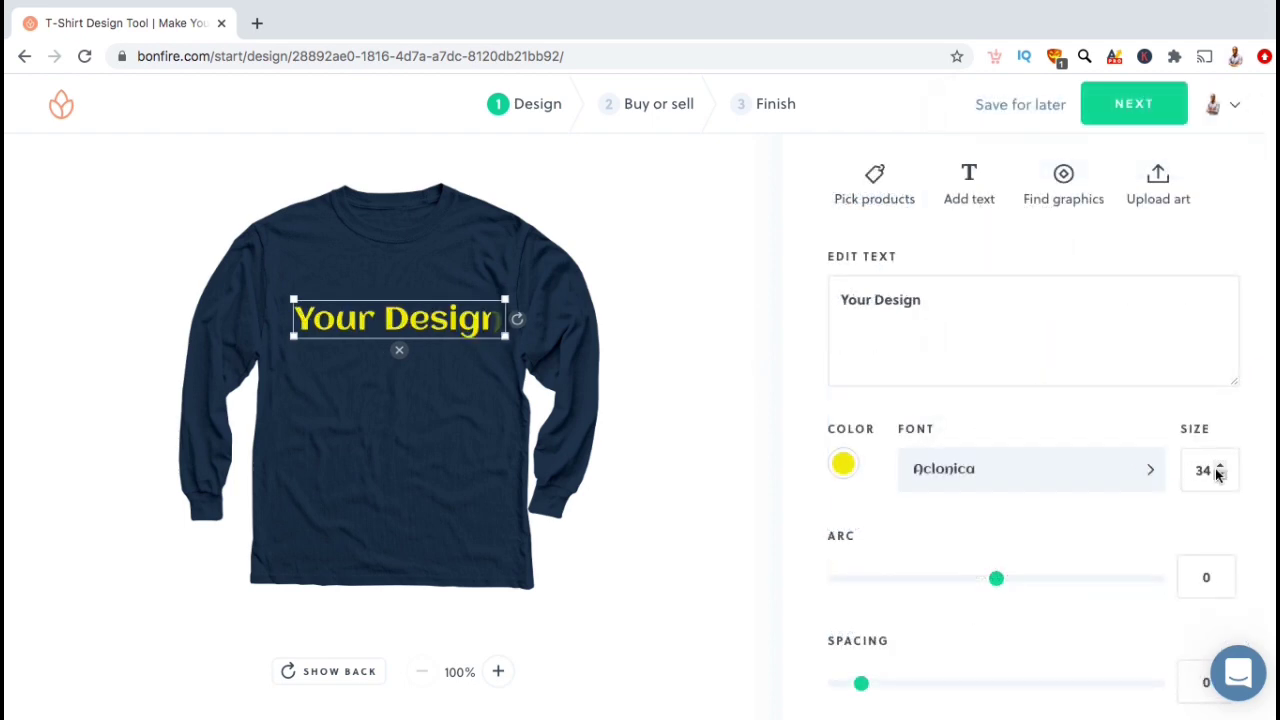
# Reduce the "Your Design" text to size 28
pyautogui.click(1219, 476)
pyautogui.click(1219, 476)
pyautogui.click(1219, 476)
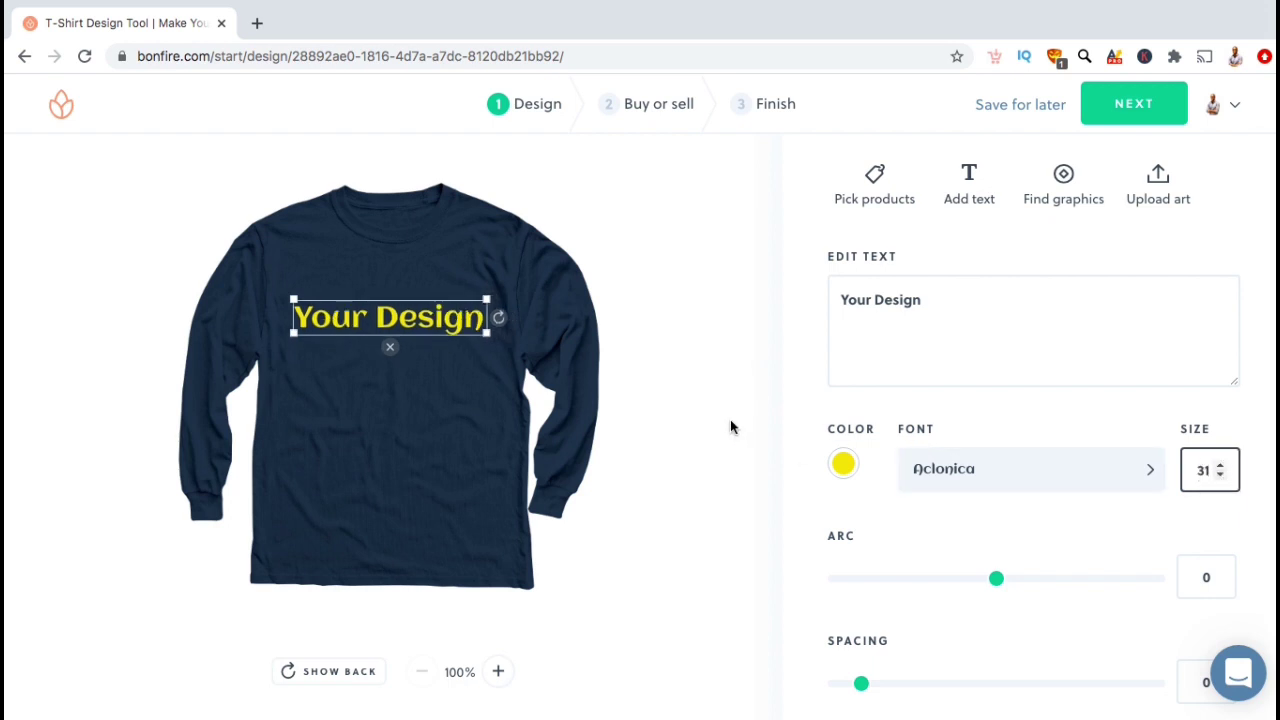
pyautogui.moveTo(486, 337)
pyautogui.mouseDown()
pyautogui.moveTo(463, 323)
pyautogui.moveTo(469, 333)
pyautogui.mouseUp()
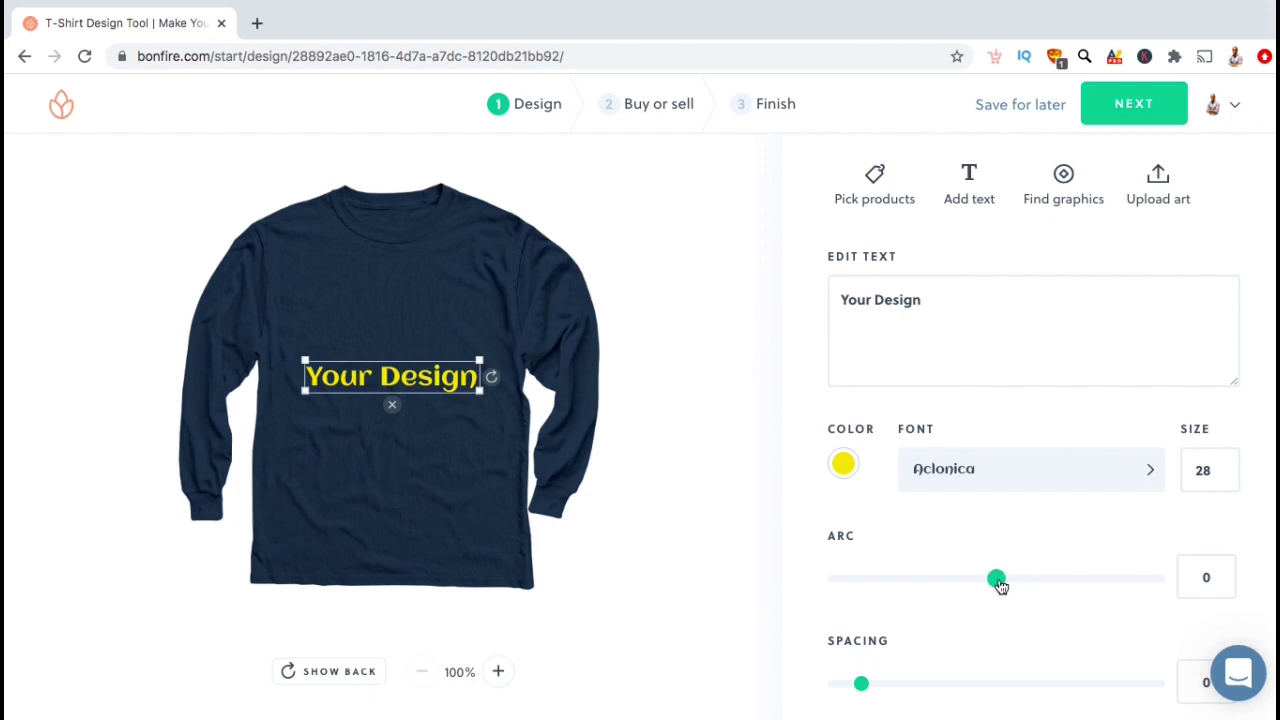
# Curve the "Your Design" text with an arc of 62 and set its spacing to -1, keeping rotation at 0
pyautogui.moveTo(999, 585); pyautogui.dragTo(1028, 584)
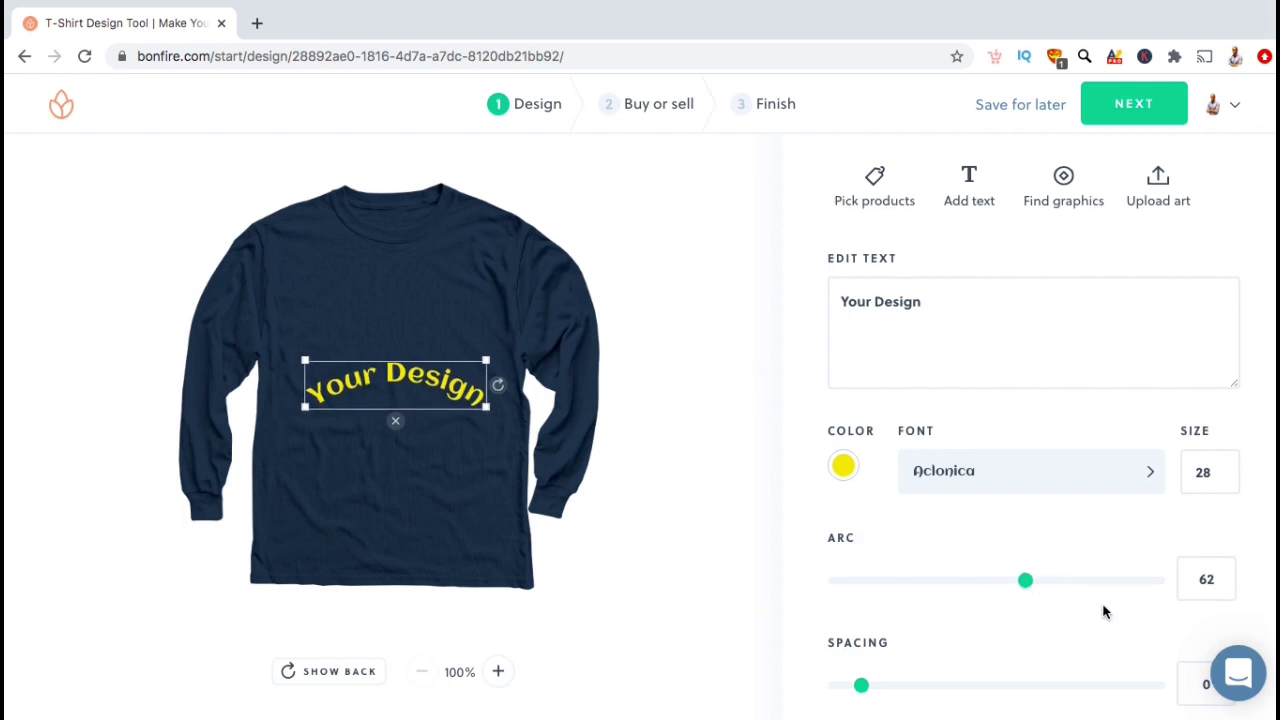
pyautogui.scroll(-1, 1104, 610)
pyautogui.scroll(-2, 1103, 606)
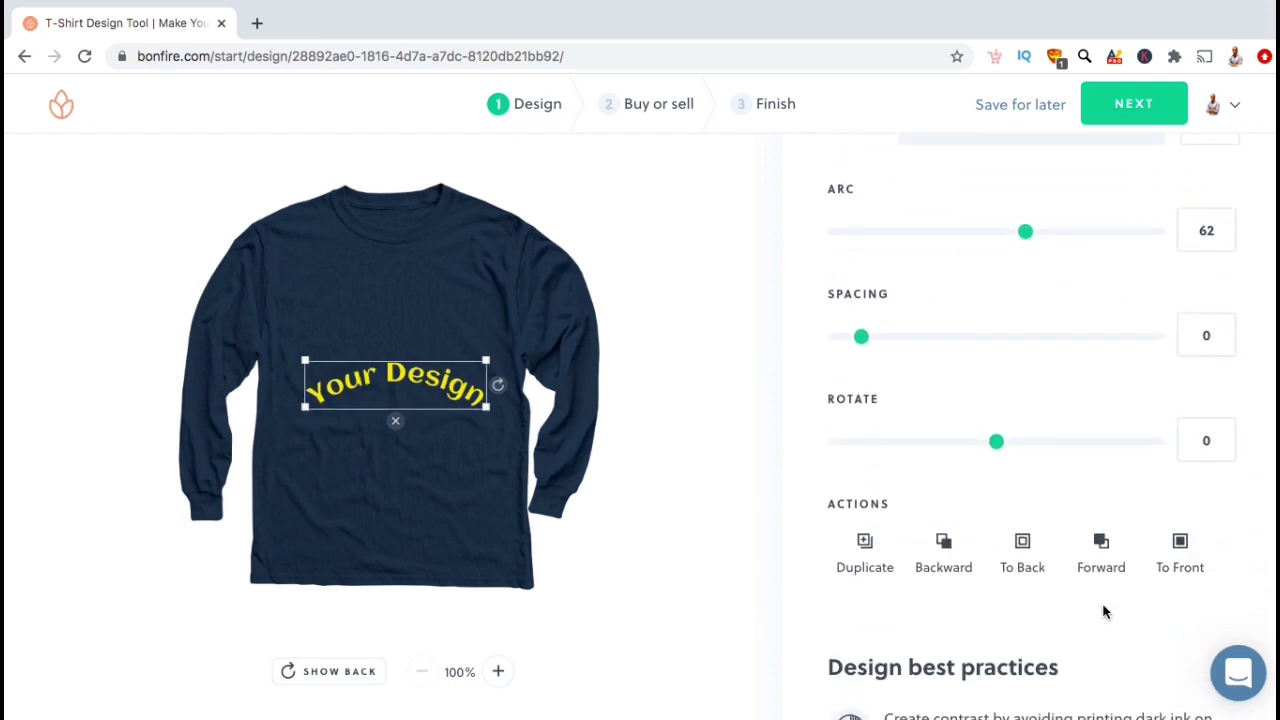
pyautogui.moveTo(861, 334)
pyautogui.mouseDown()
pyautogui.moveTo(877, 334)
pyautogui.moveTo(860, 334)
pyautogui.mouseUp()
pyautogui.moveTo(993, 451)
pyautogui.mouseDown()
pyautogui.moveTo(966, 452)
pyautogui.moveTo(996, 453)
pyautogui.mouseUp()
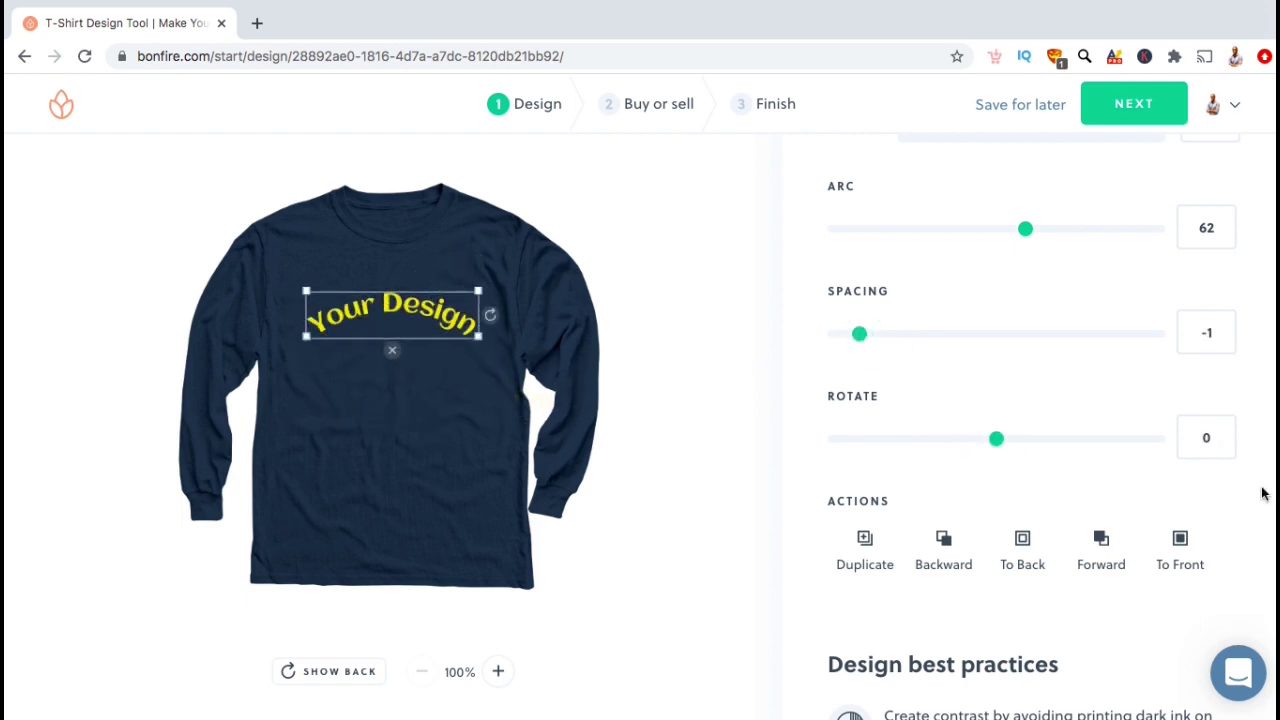
# Search the graphics library for "art" and add the paint palette and brush graphic to the shirt
pyautogui.scroll(5, 1262, 492)
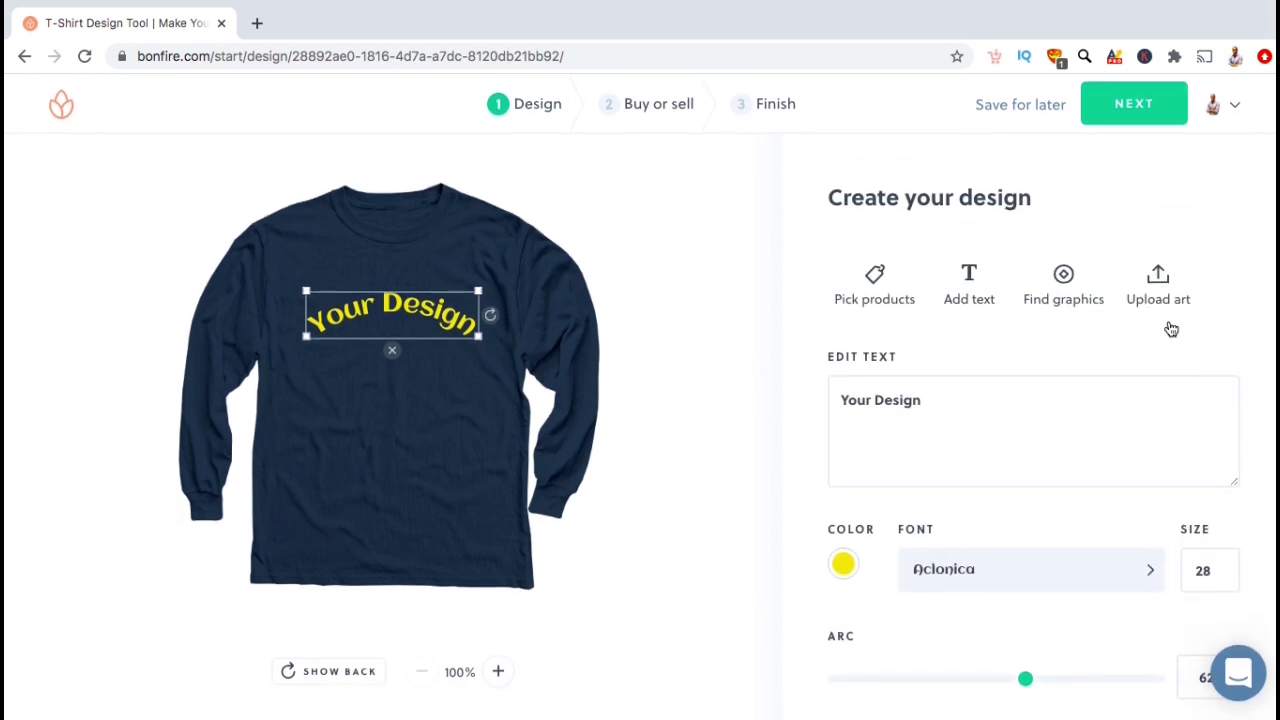
pyautogui.click(1060, 308)
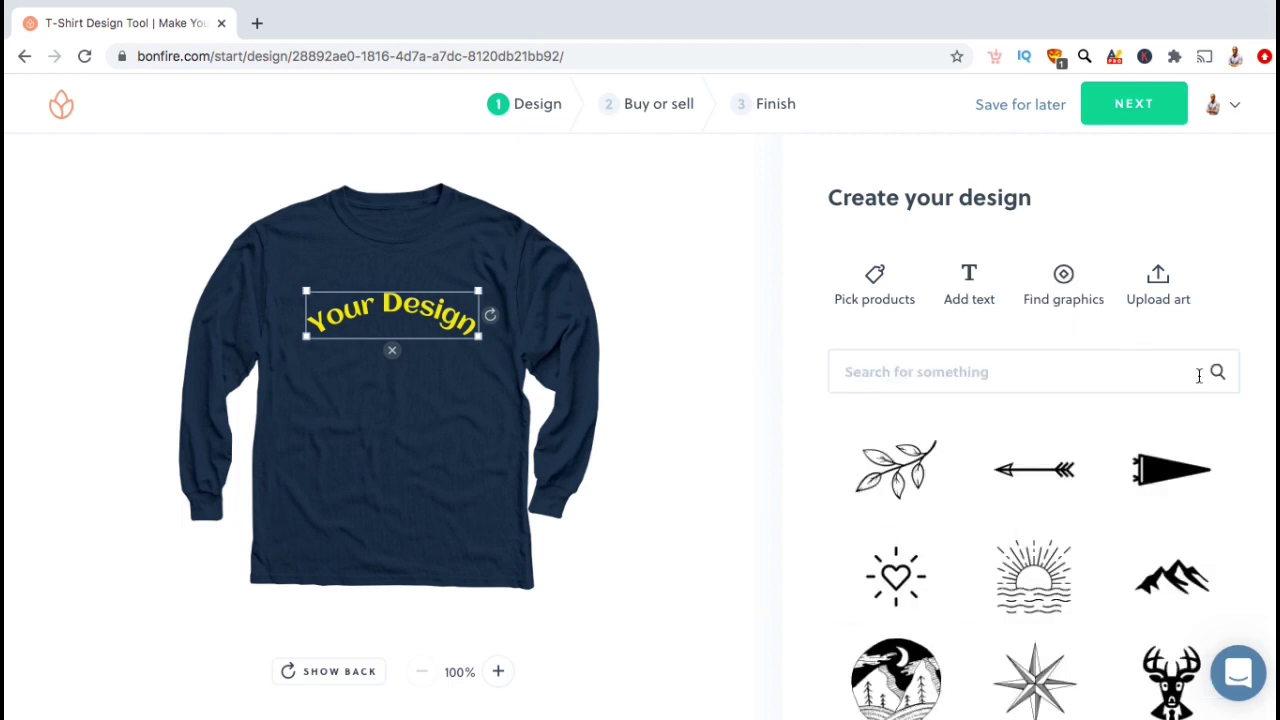
pyautogui.click(1167, 381)
pyautogui.write('art')
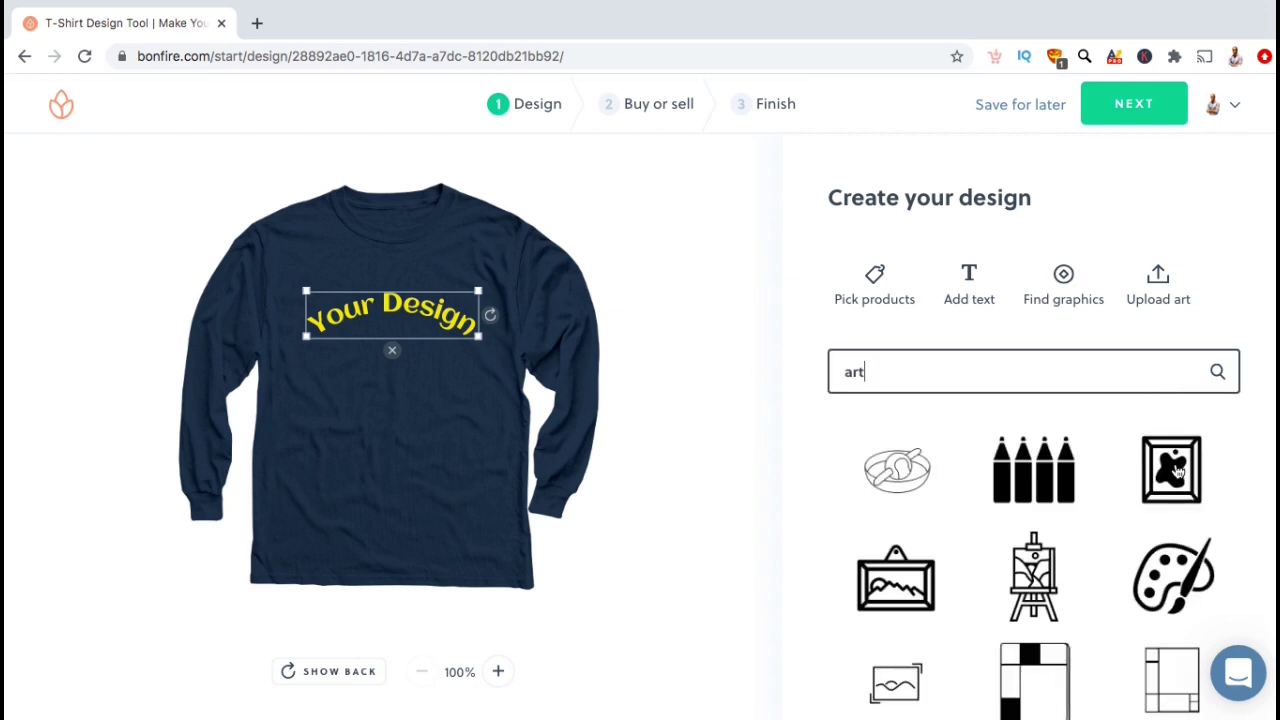
pyautogui.click(1203, 583)
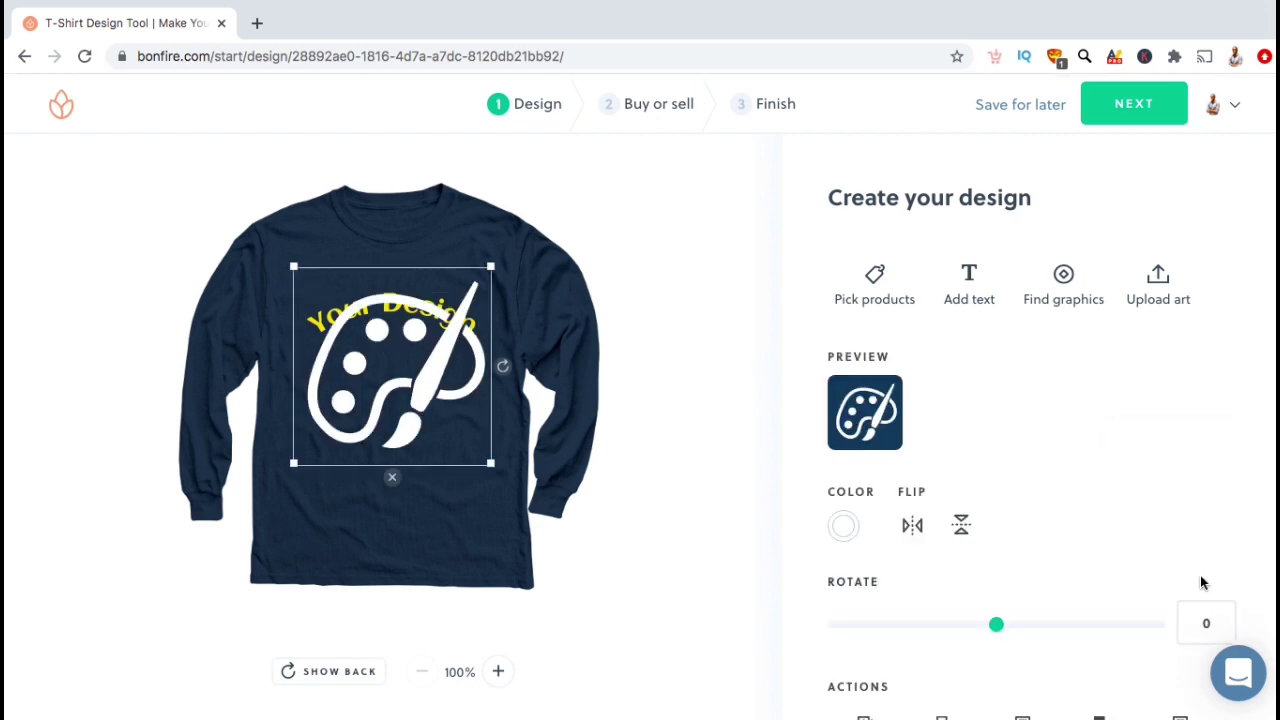
# Shrink the palette graphic, reposition it on the shirt and choose a different color for it
pyautogui.moveTo(493, 266); pyautogui.dragTo(462, 302)
pyautogui.moveTo(421, 387); pyautogui.dragTo(437, 386)
pyautogui.click(843, 525)
pyautogui.click(1008, 517)
pyautogui.press('Escape')
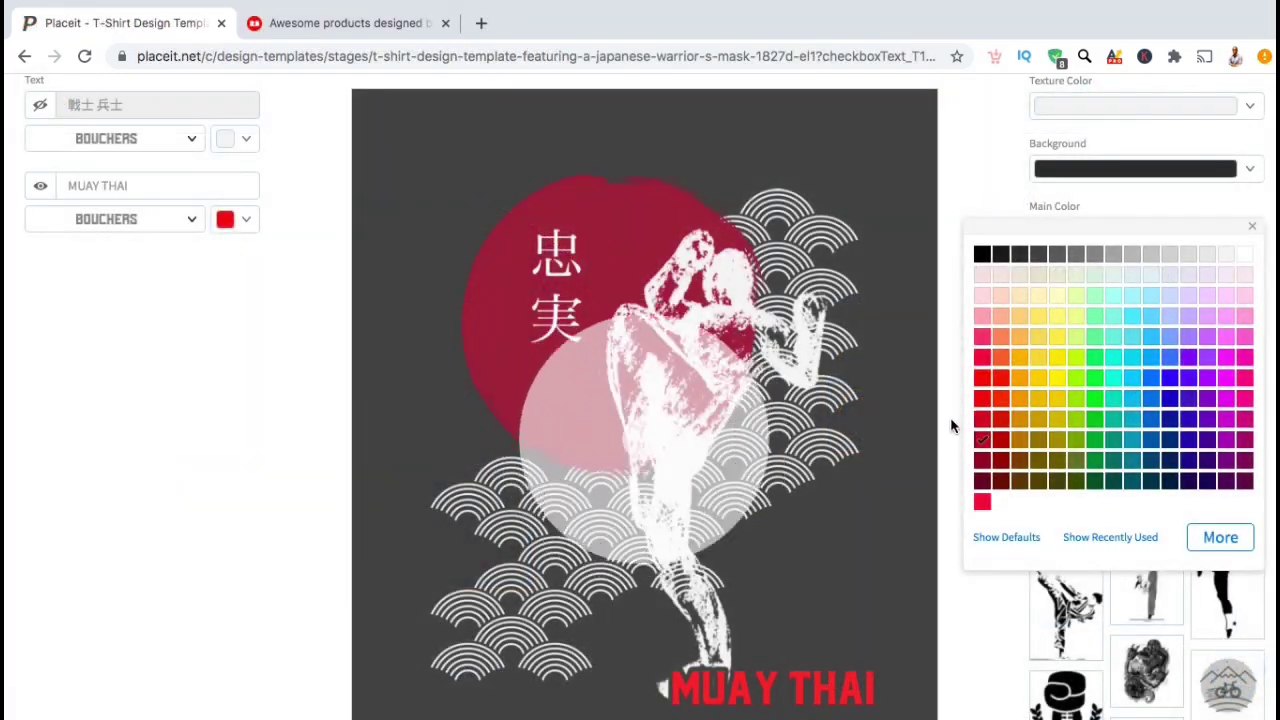
pyautogui.click(951, 420)
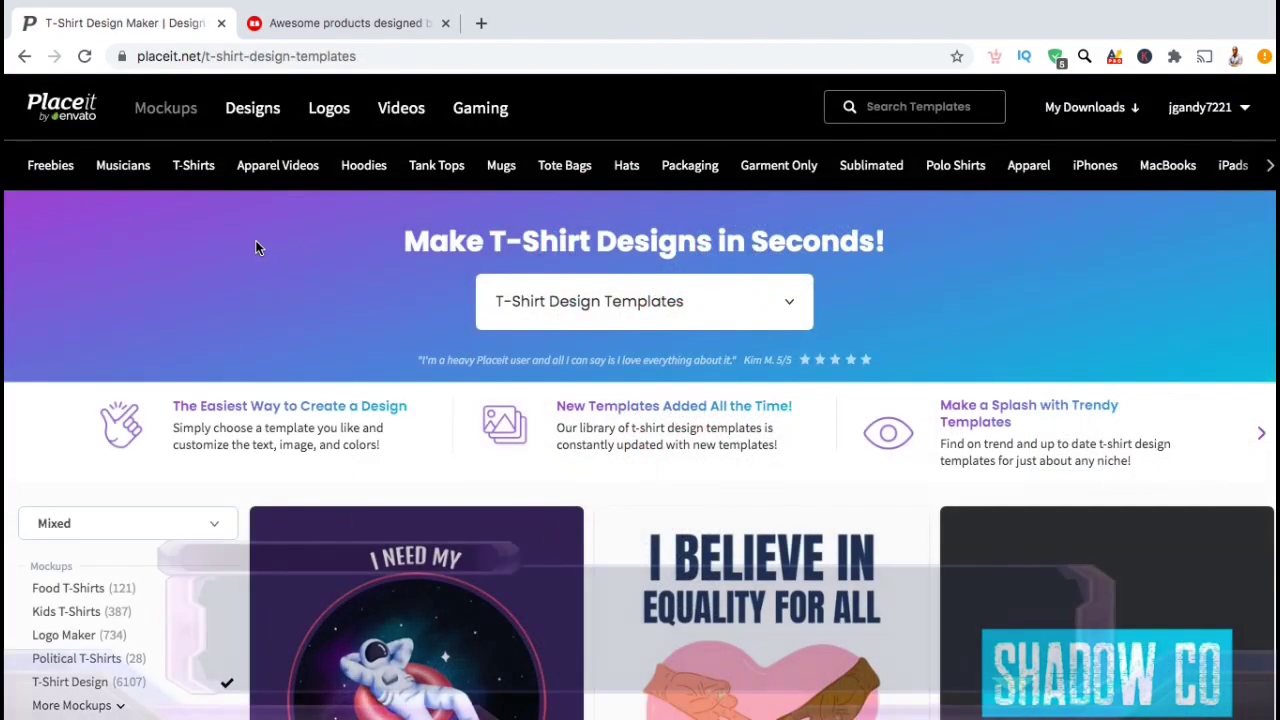
# Search the Placeit T-shirt design templates for "warrior" and open the one featuring a Japanese warrior's mask
pyautogui.scroll(-5, 255, 248)
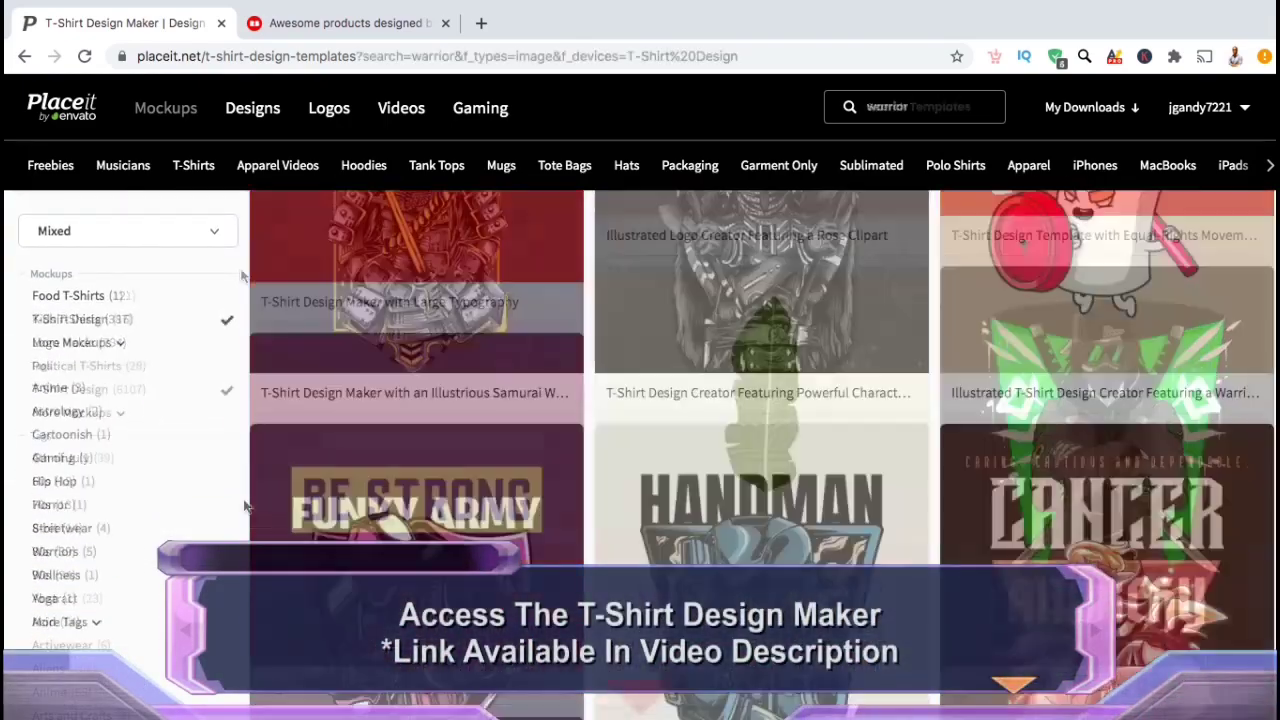
pyautogui.scroll(-4, 247, 506)
pyautogui.scroll(-2, 247, 506)
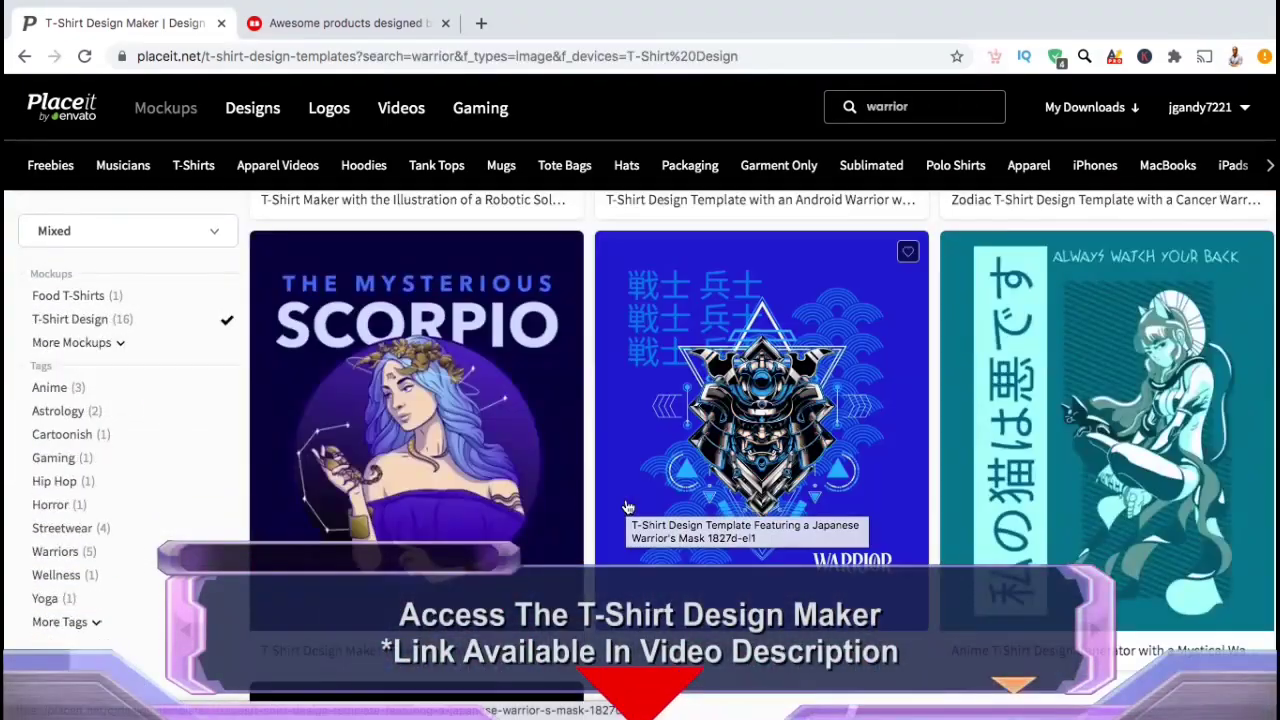
pyautogui.click(760, 450)
# Recolor the main color of the Muay Thai kick design with dark red, and try another palette color for it
pyautogui.scroll(-2, 327, 463)
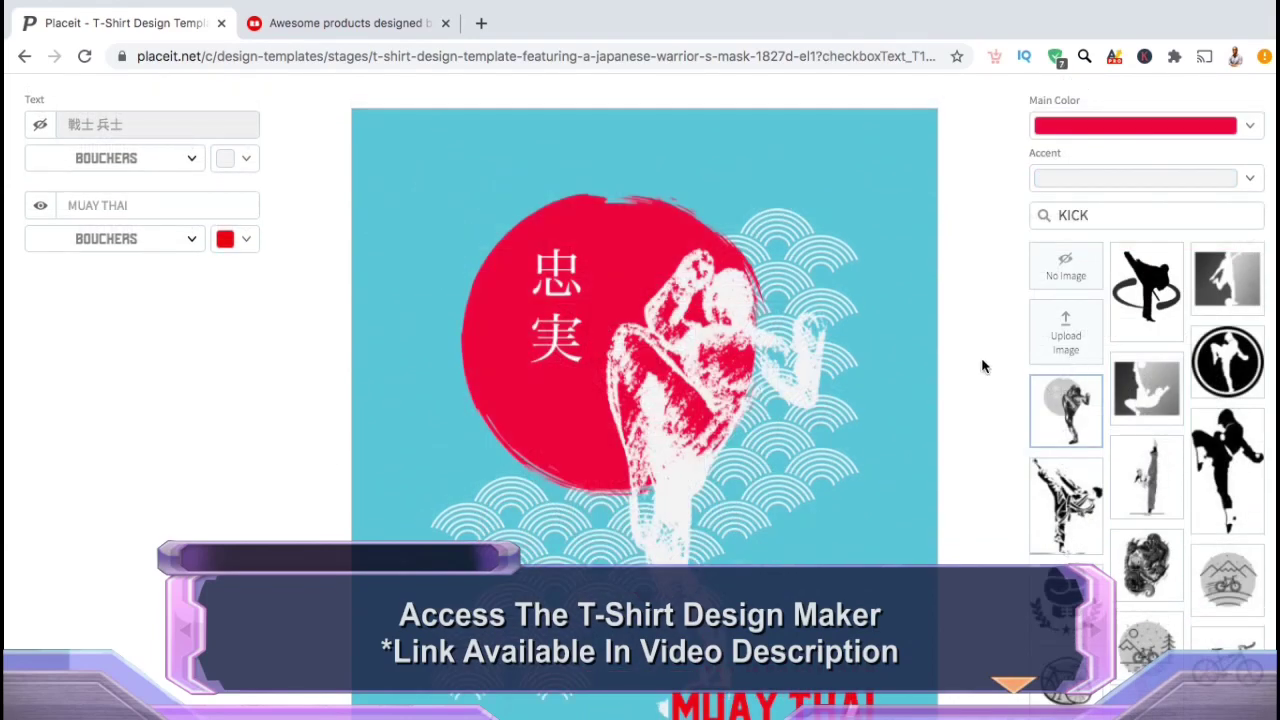
pyautogui.scroll(-1, 981, 366)
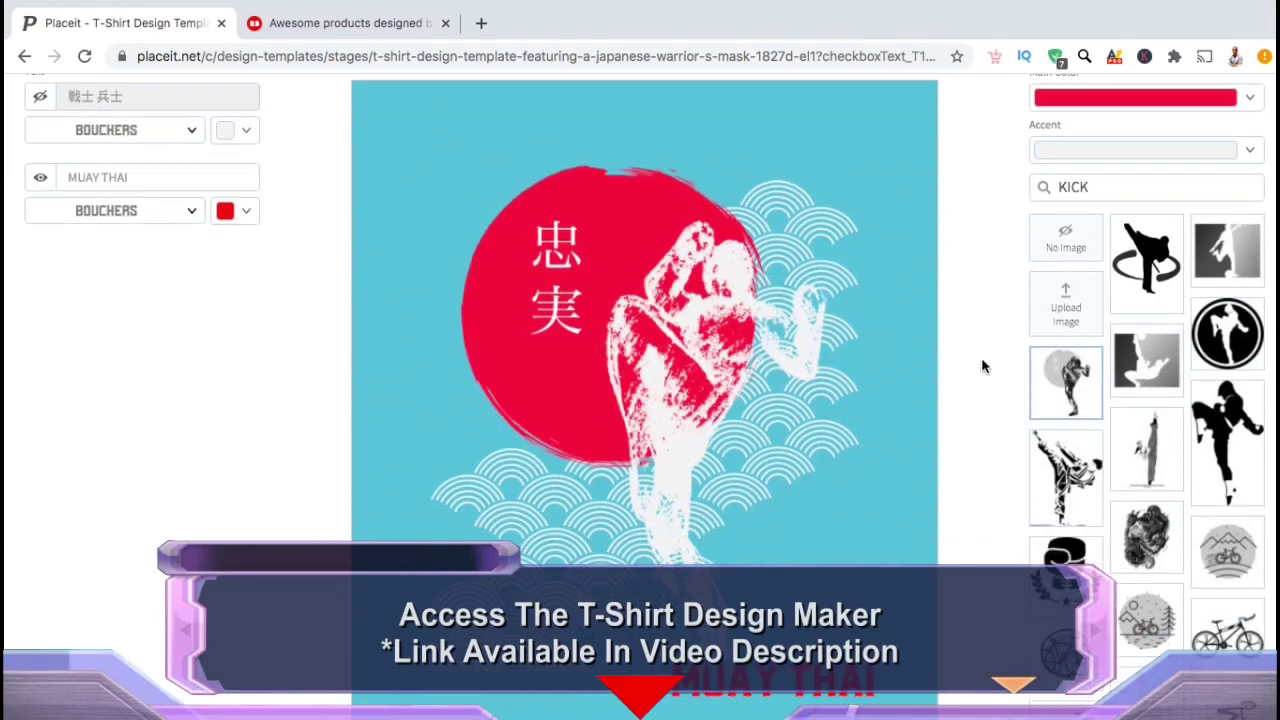
pyautogui.click(1160, 110)
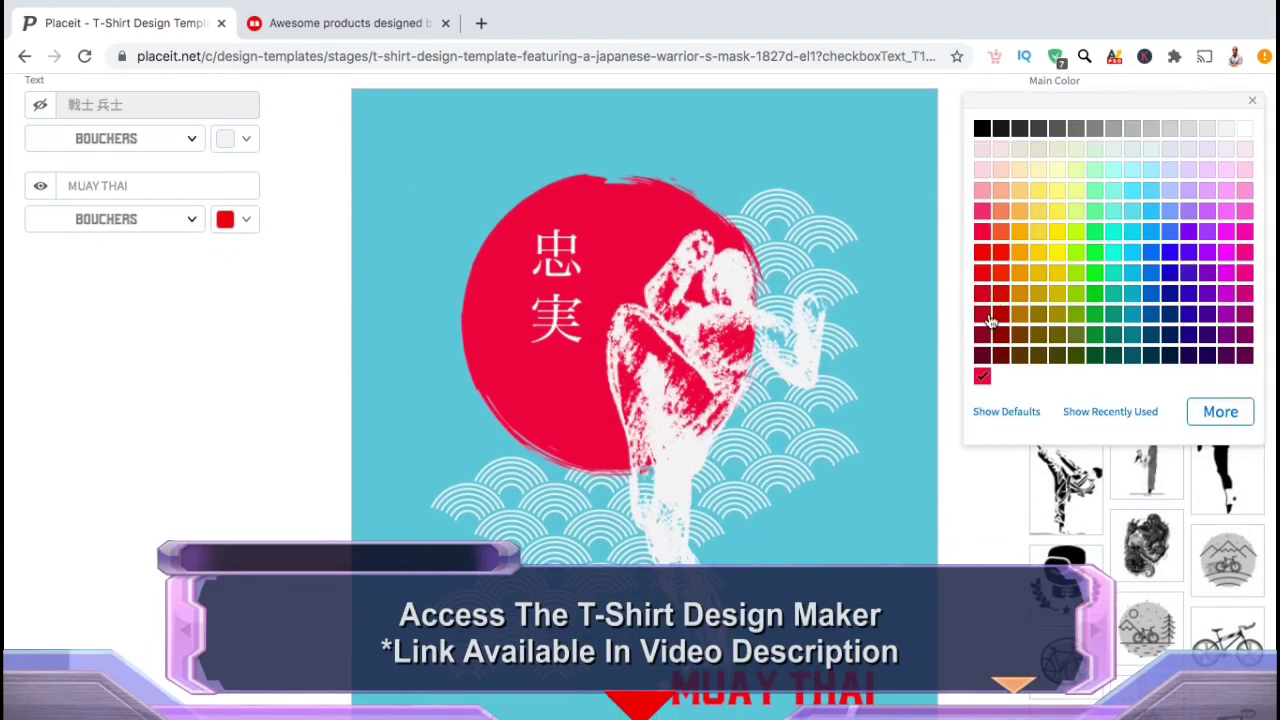
pyautogui.click(982, 334)
pyautogui.click(946, 344)
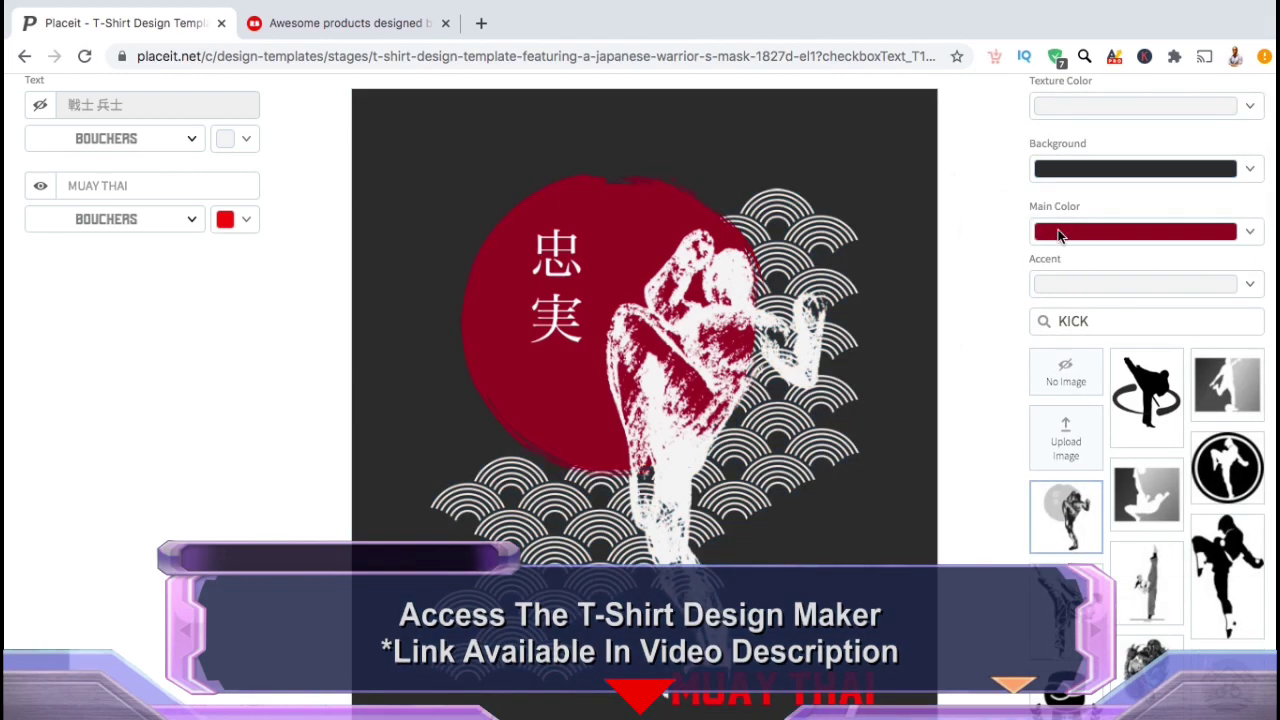
pyautogui.click(1059, 235)
pyautogui.click(982, 441)
pyautogui.click(951, 424)
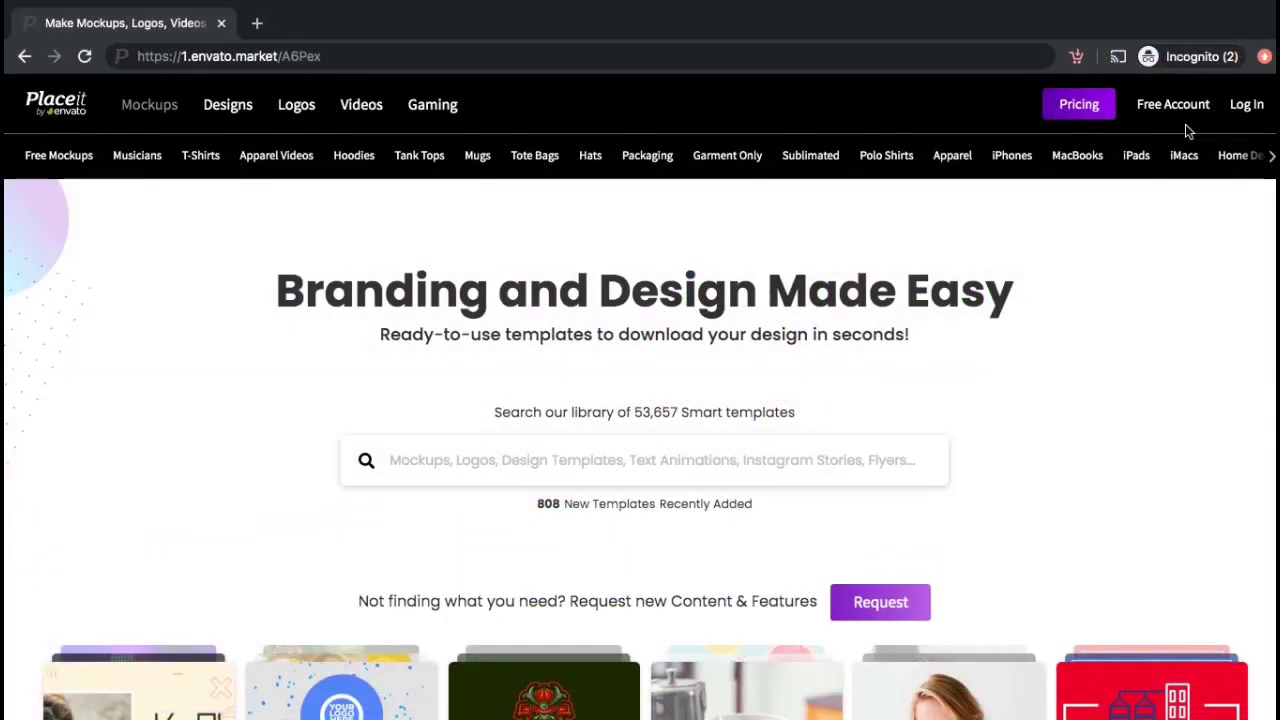
# Open the Placeit subscription pricing and review what is included for Designs, Videos and Logos
pyautogui.click(1093, 117)
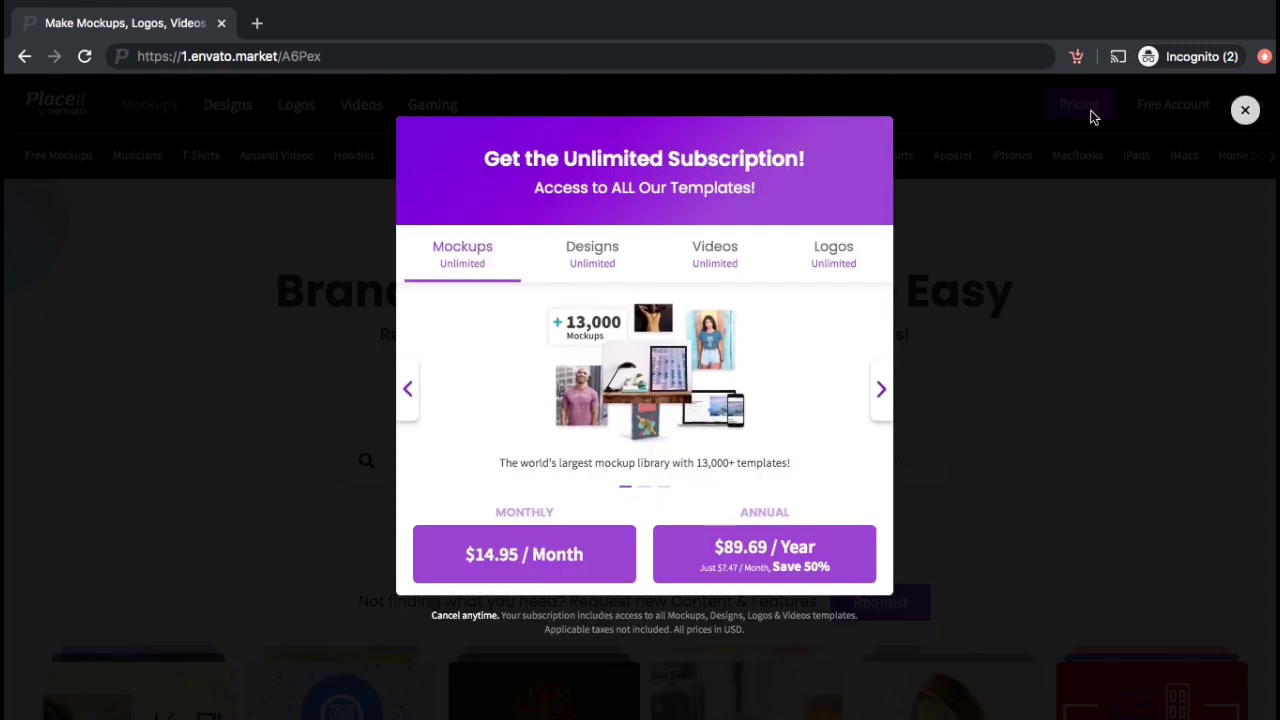
pyautogui.click(600, 256)
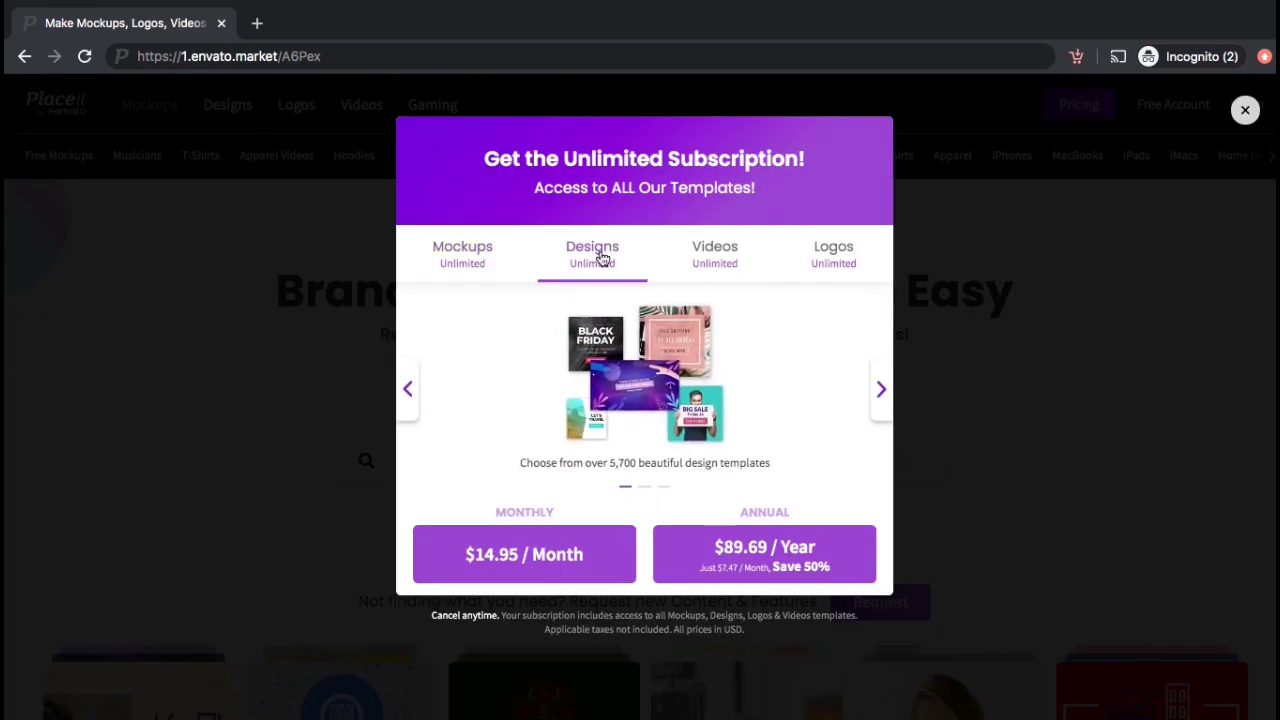
pyautogui.click(700, 262)
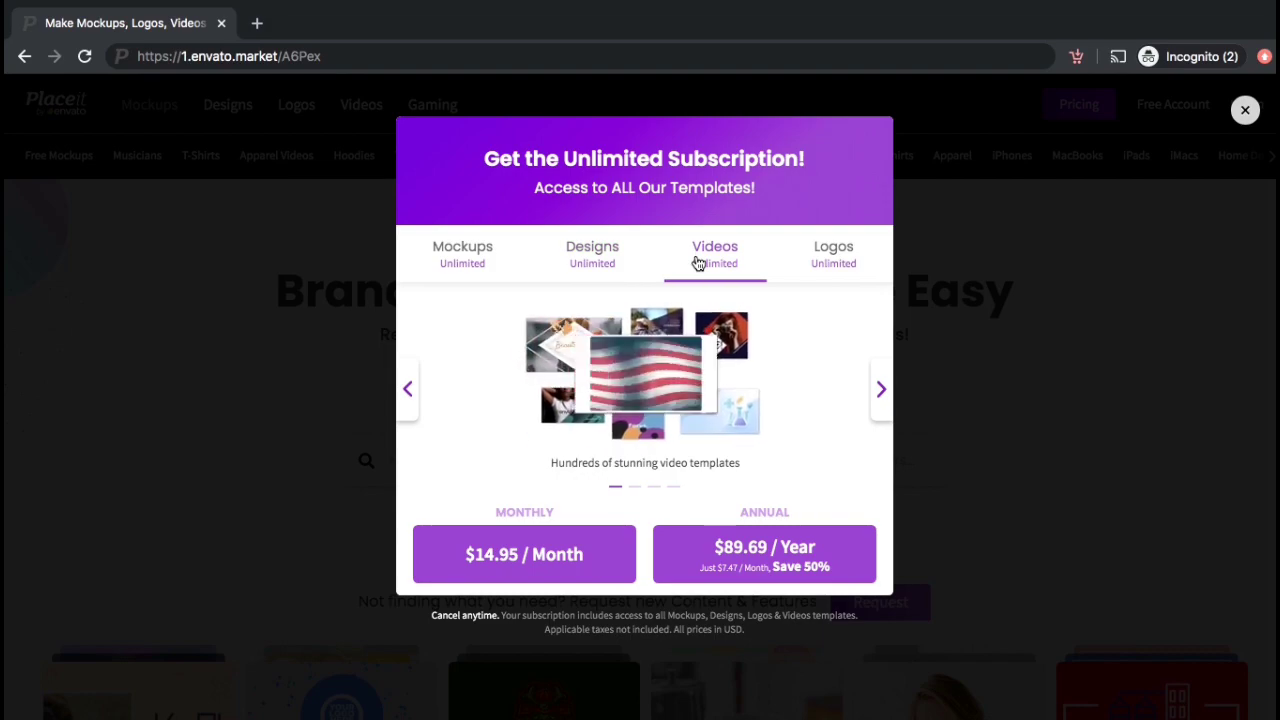
pyautogui.click(822, 258)
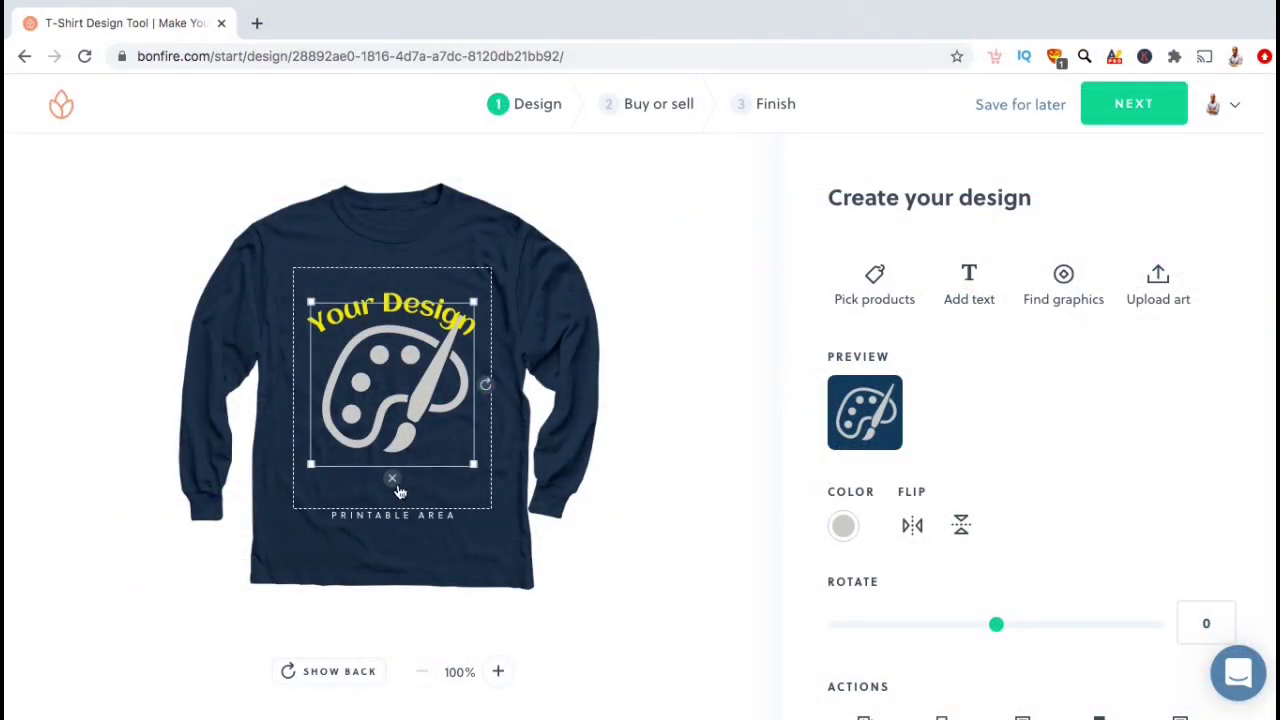
# In Bonfire, delete the palette graphic and the "Your Design" text from the long sleeve shirt
pyautogui.click(394, 482)
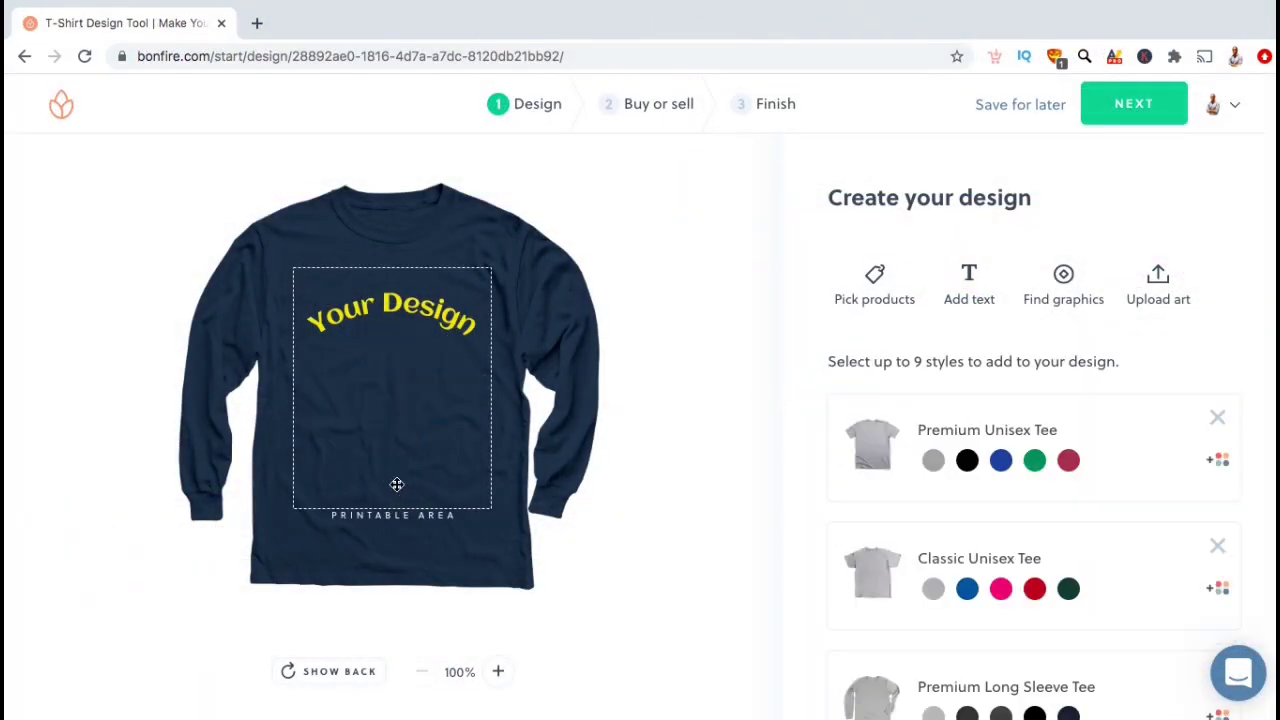
pyautogui.click(387, 320)
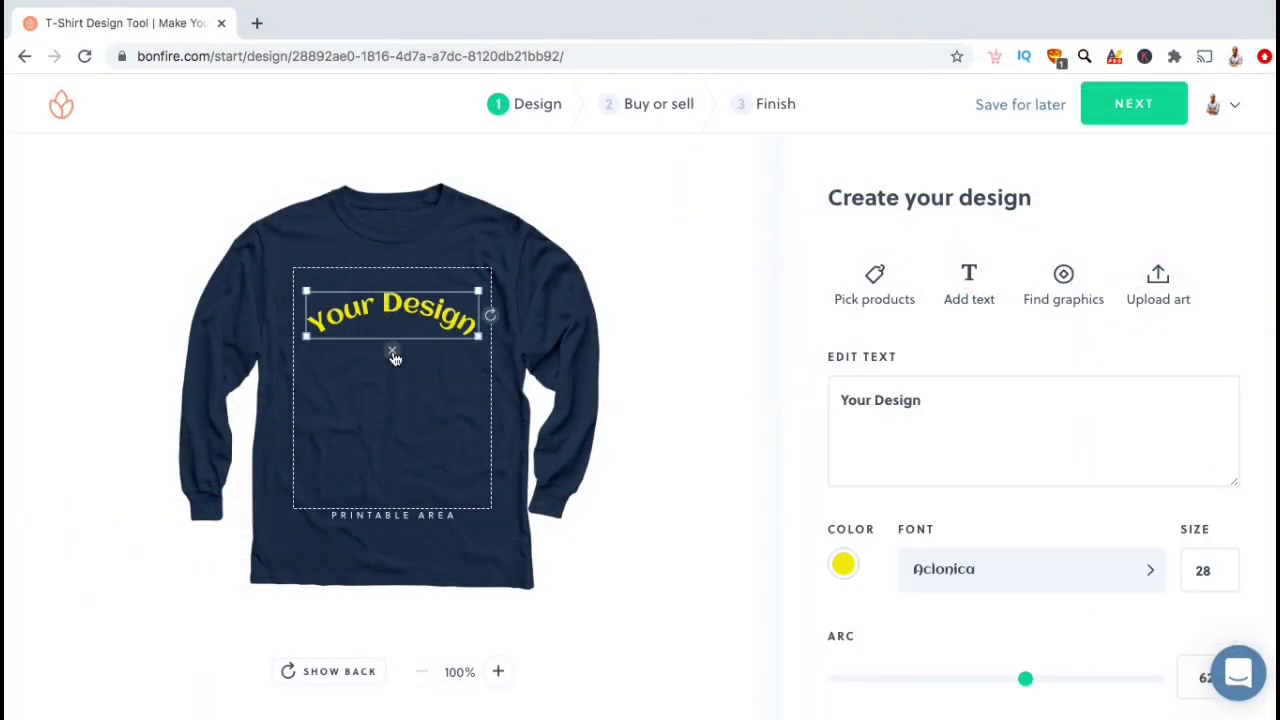
pyautogui.click(392, 350)
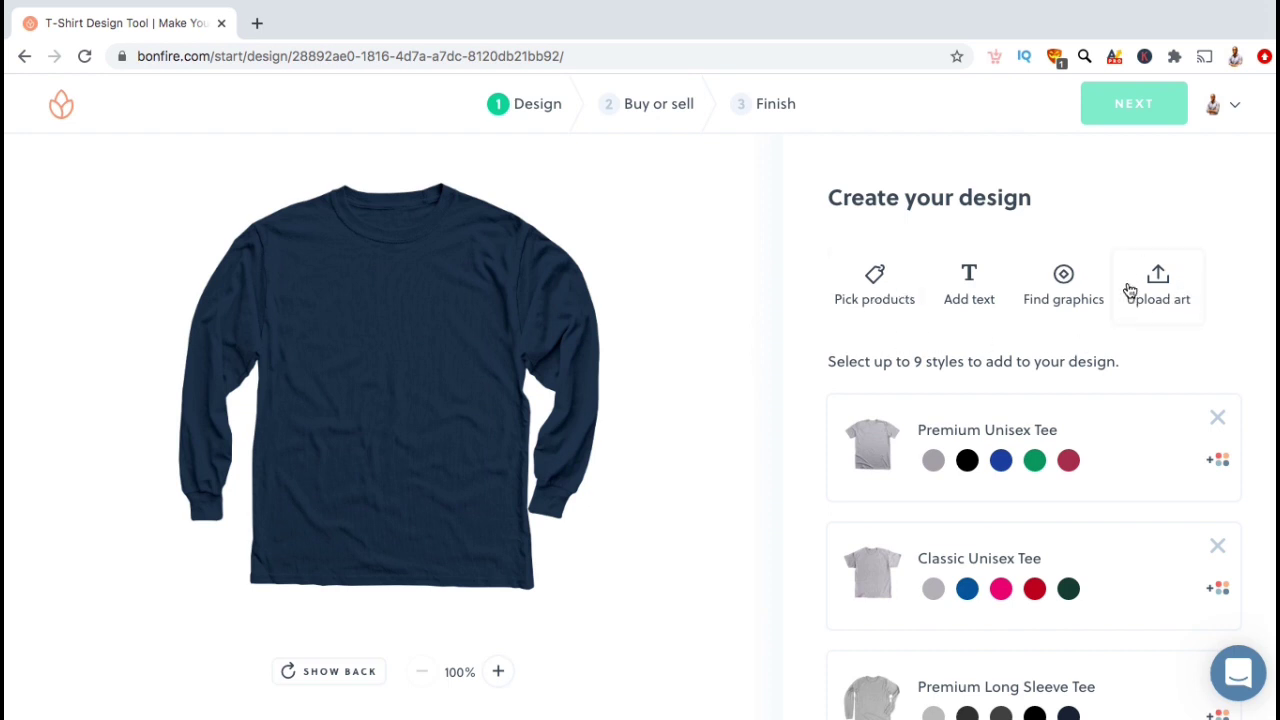
# Upload ExcusesMuscles.png from the Desktop, agreeing to the rights statement, and position the artwork higher on the shirt front
pyautogui.click(1160, 304)
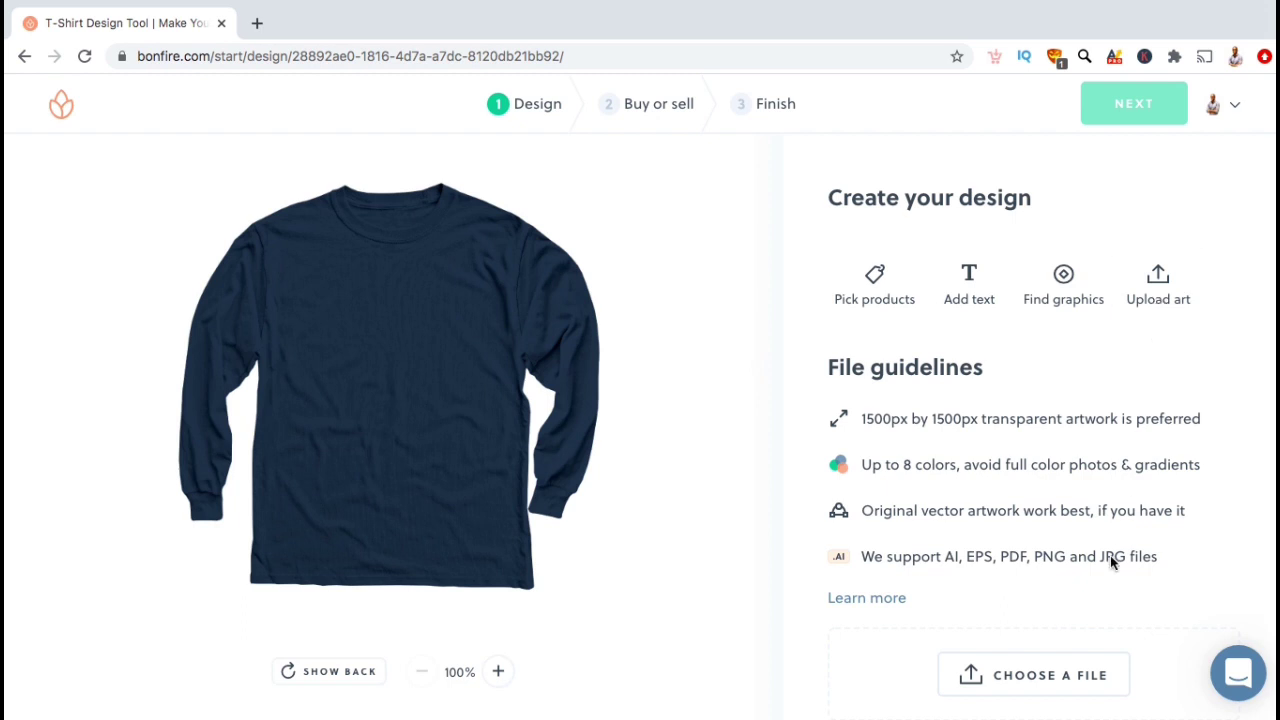
pyautogui.click(1017, 693)
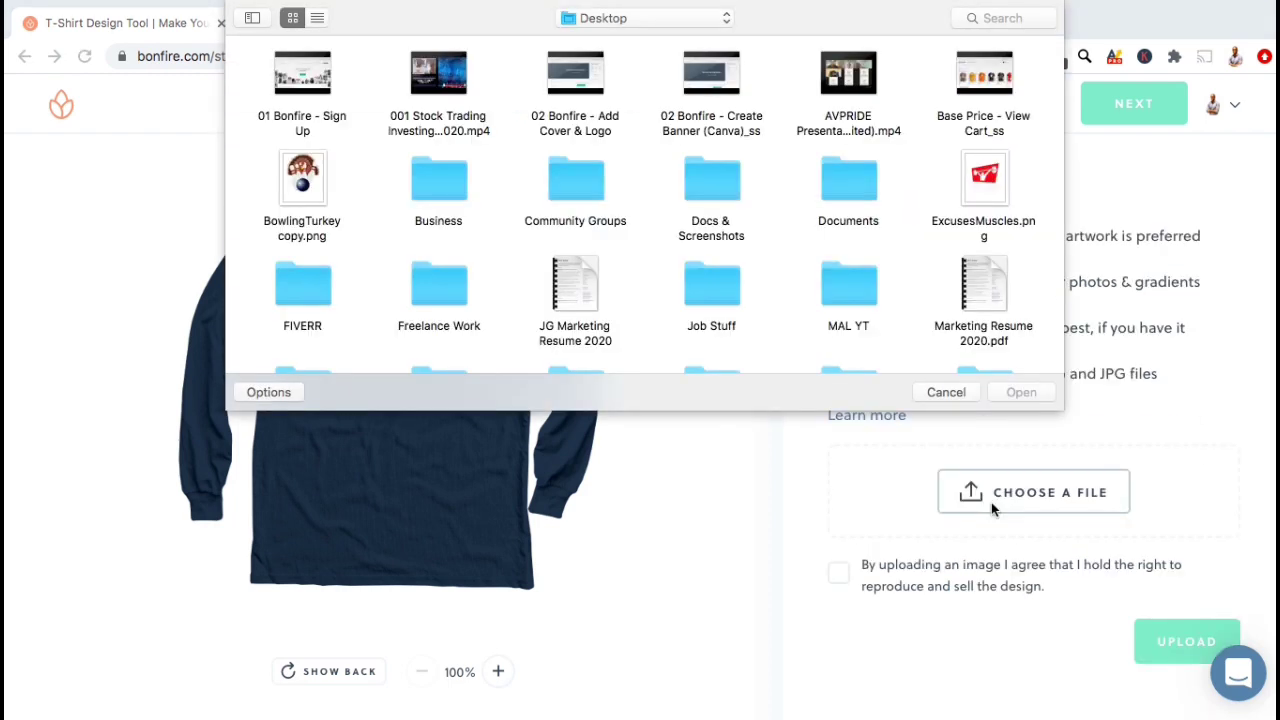
pyautogui.doubleClick(988, 182)
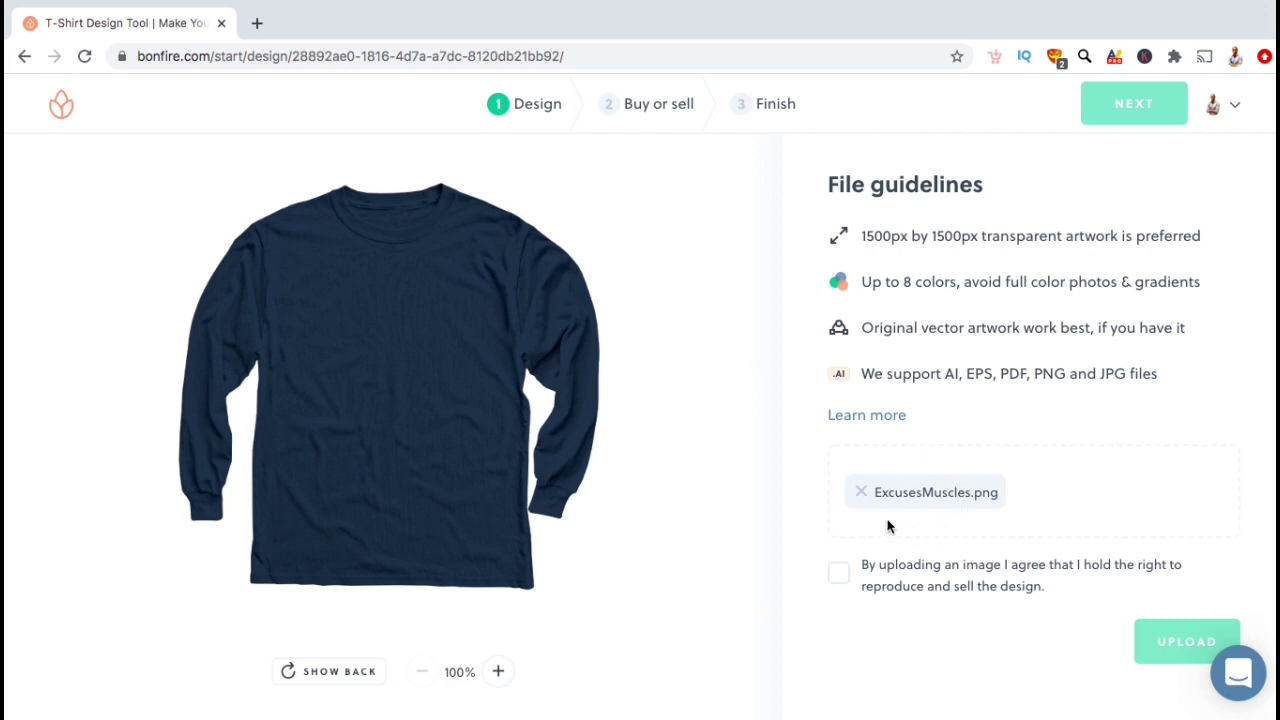
pyautogui.click(838, 577)
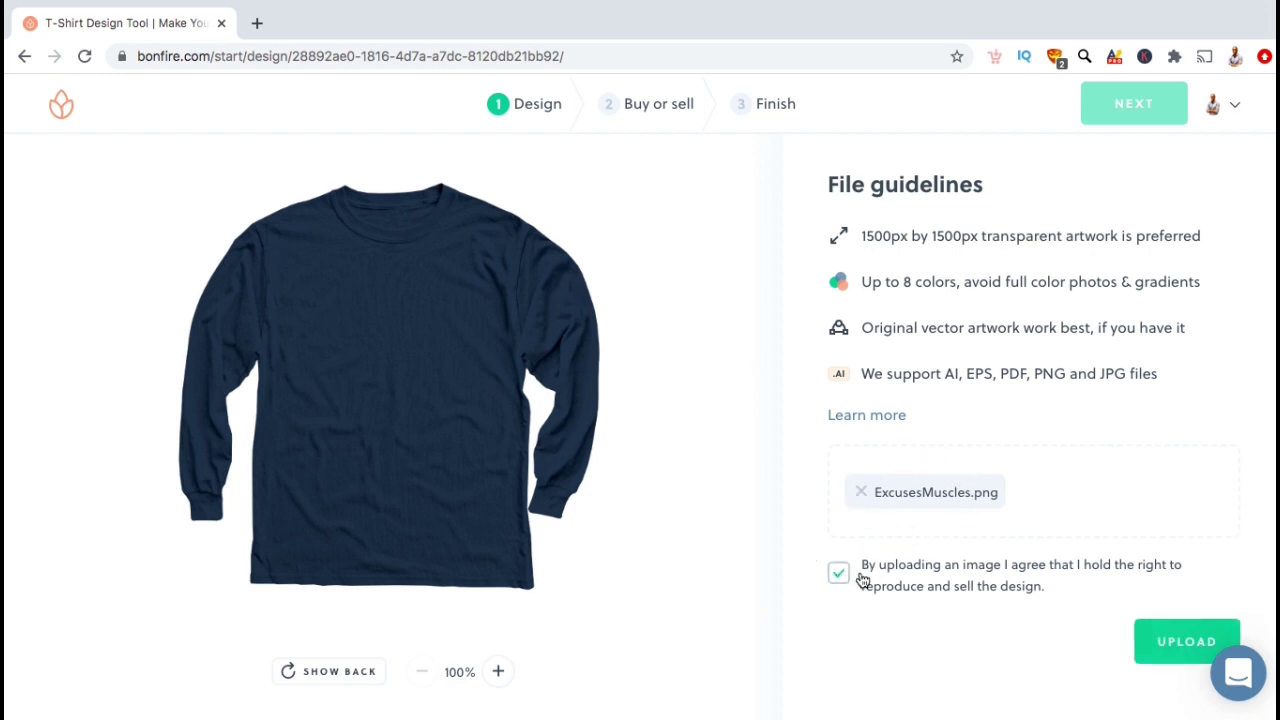
pyautogui.click(1153, 638)
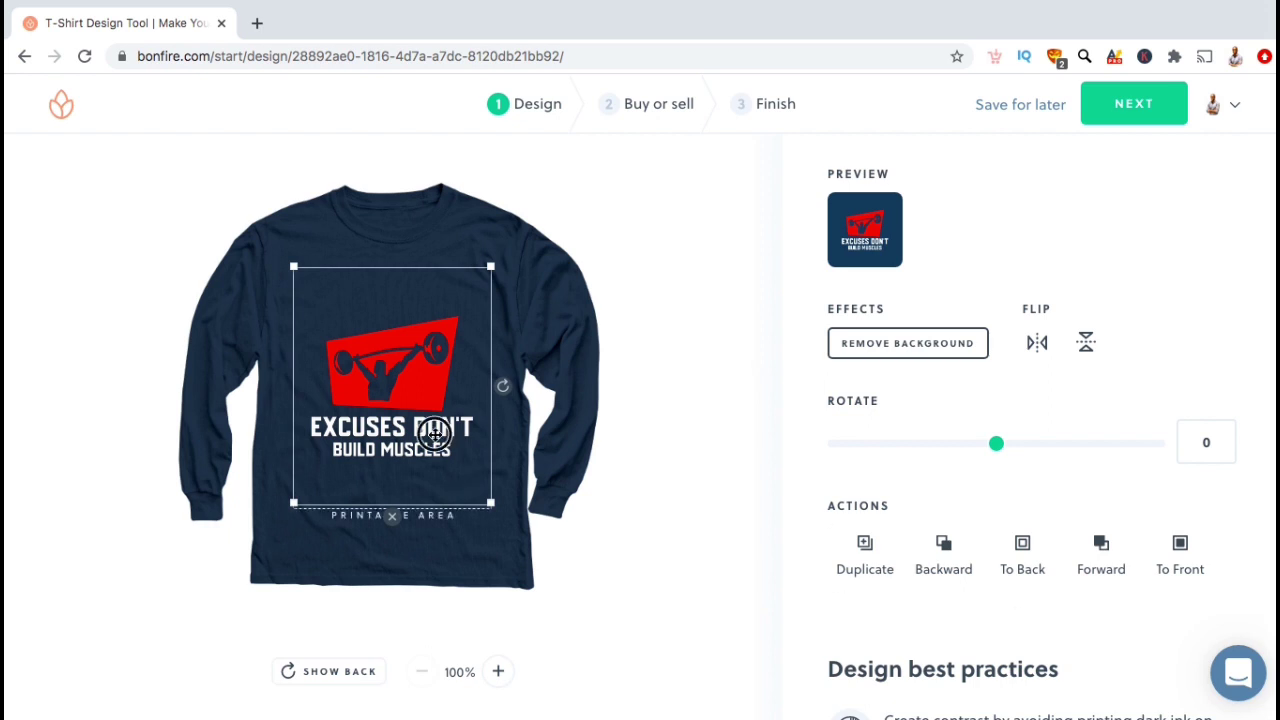
pyautogui.moveTo(434, 432); pyautogui.dragTo(434, 409)
pyautogui.moveTo(490, 481); pyautogui.dragTo(500, 491)
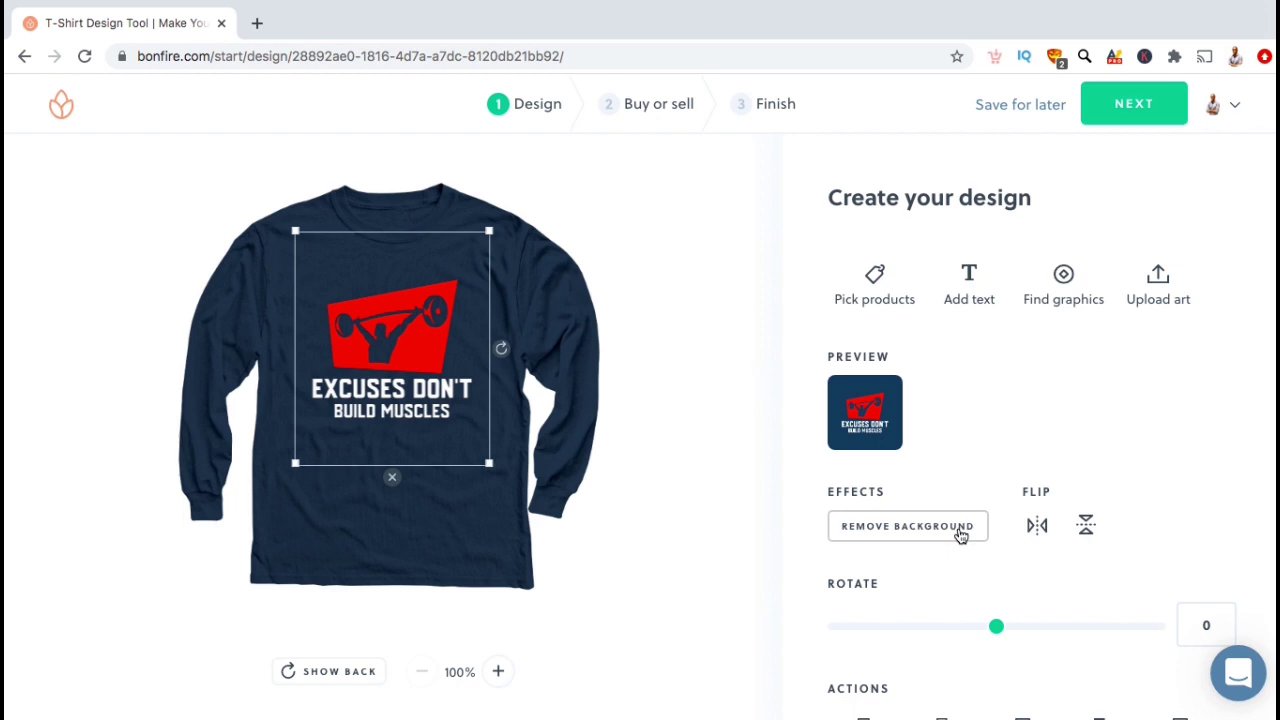
# Choose to sell the finished design and set the sales estimate to 25 total sold
pyautogui.click(1135, 112)
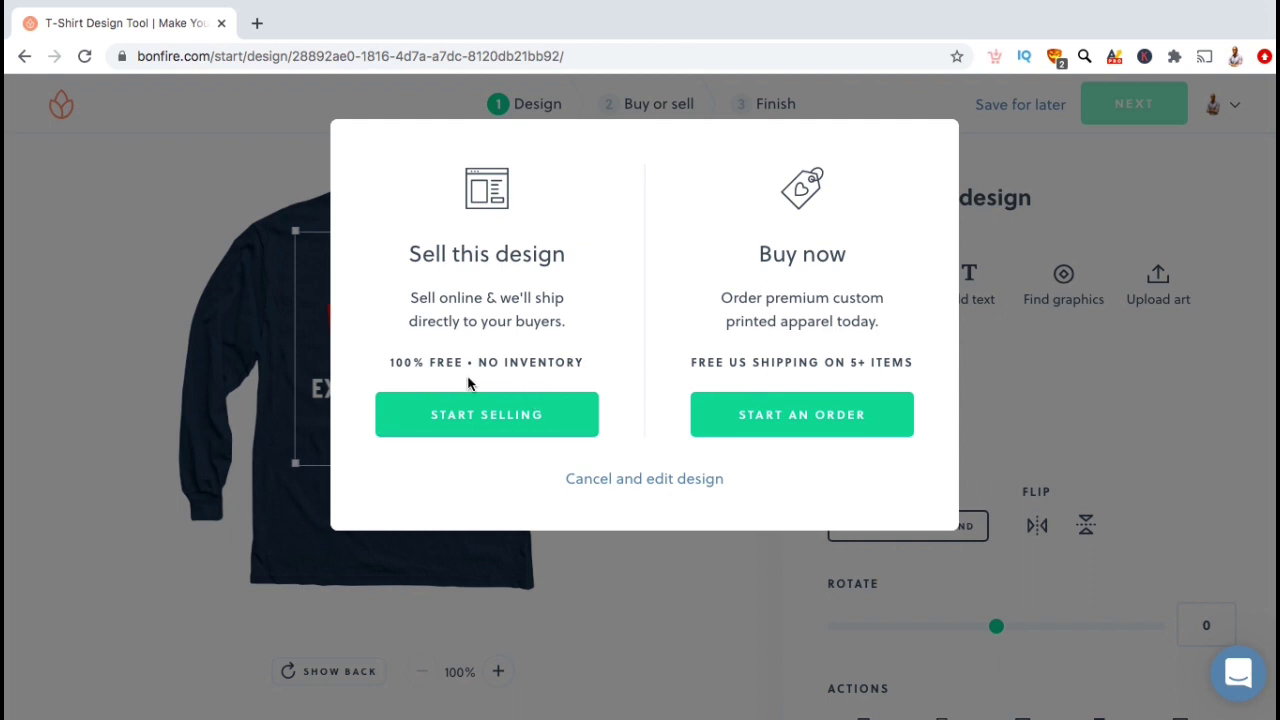
pyautogui.click(510, 437)
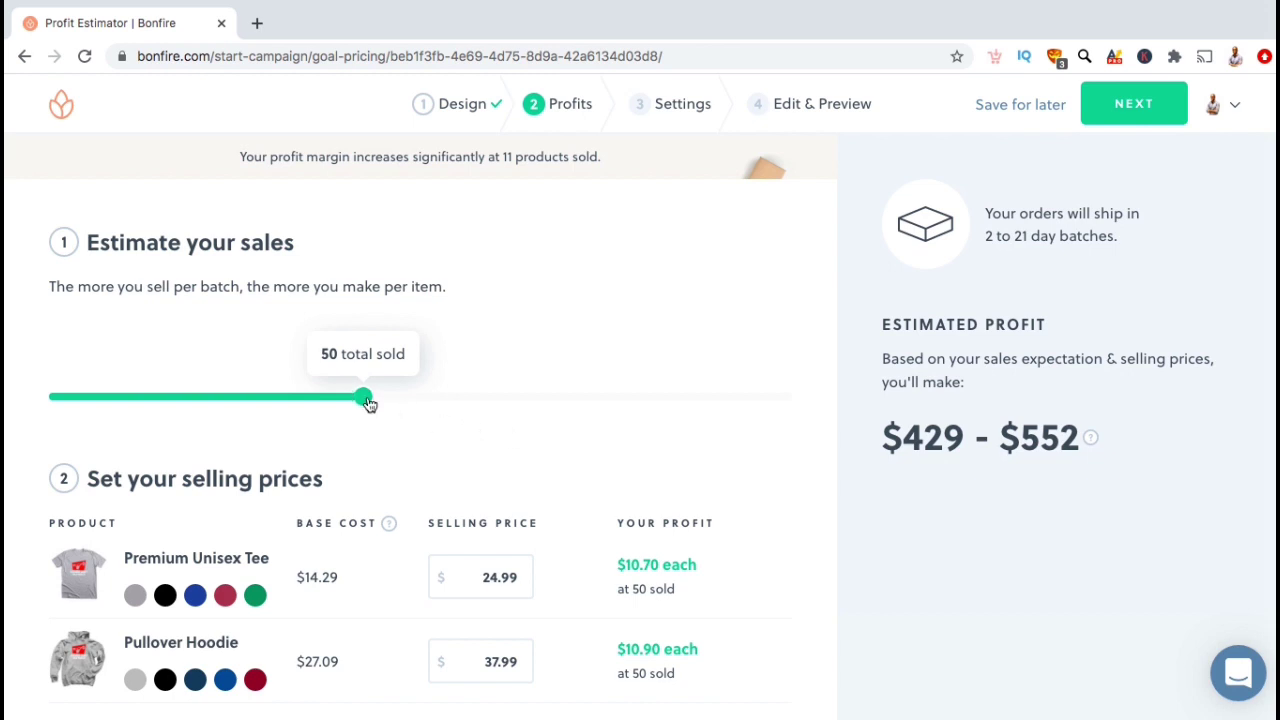
pyautogui.moveTo(368, 402); pyautogui.dragTo(226, 398)
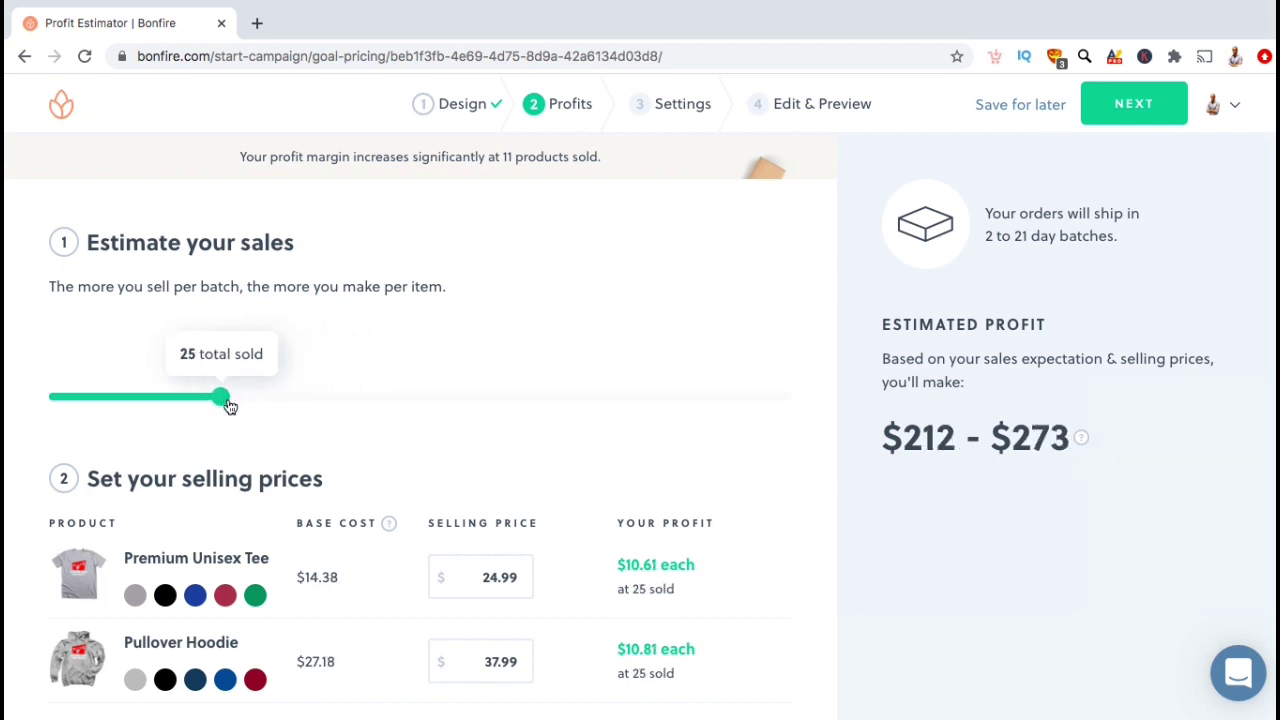
pyautogui.click(799, 466)
# Set the selling price of the Premium Unisex Tee to $25.99
pyautogui.scroll(-3, 800, 472)
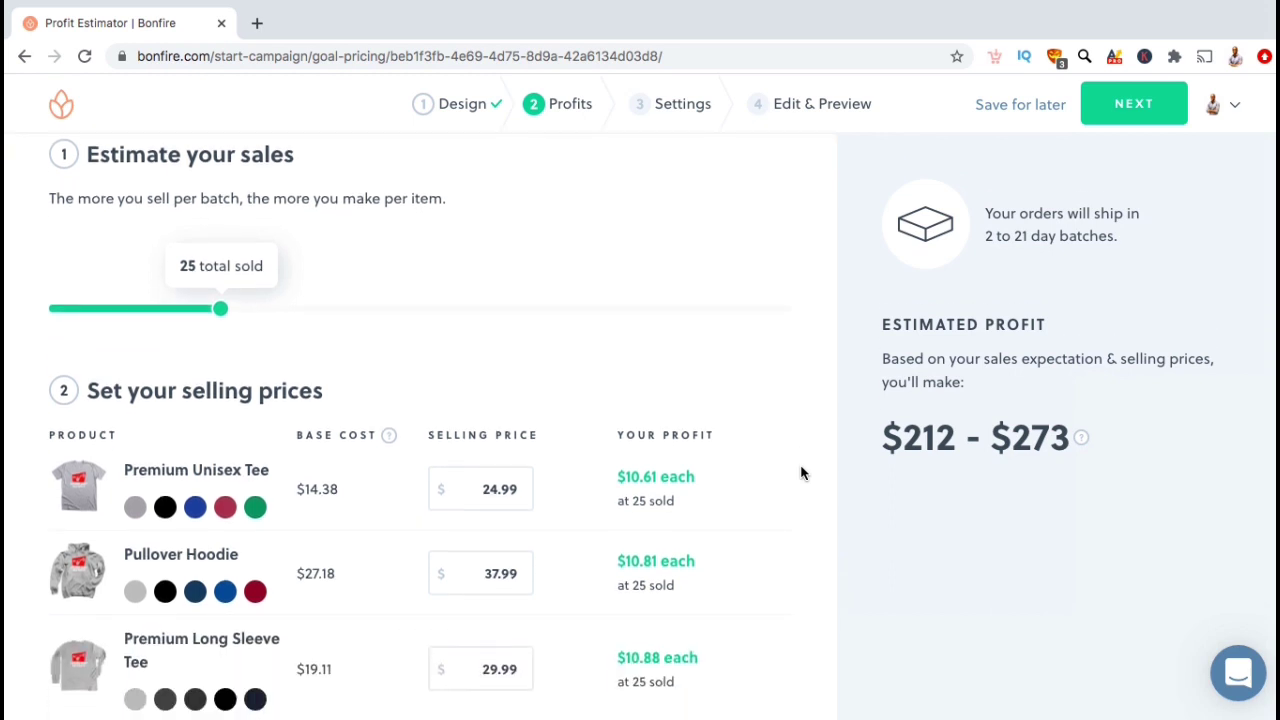
pyautogui.scroll(-1, 800, 472)
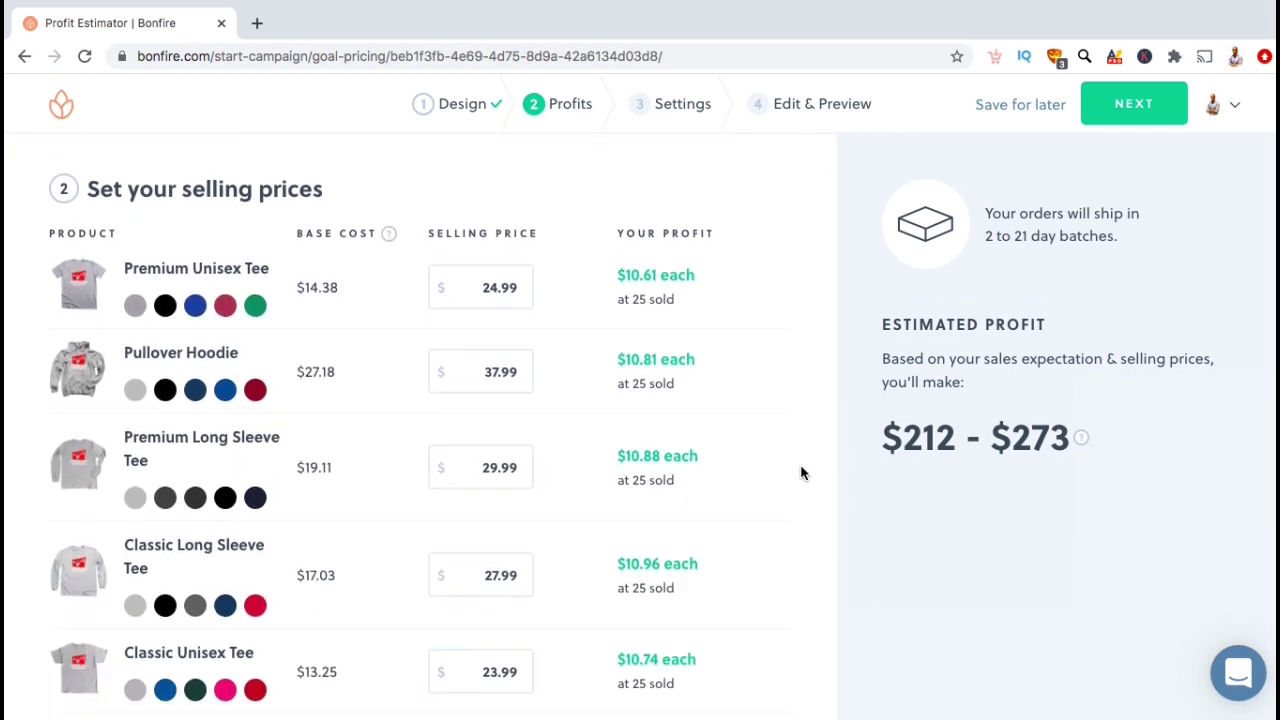
pyautogui.click(500, 289)
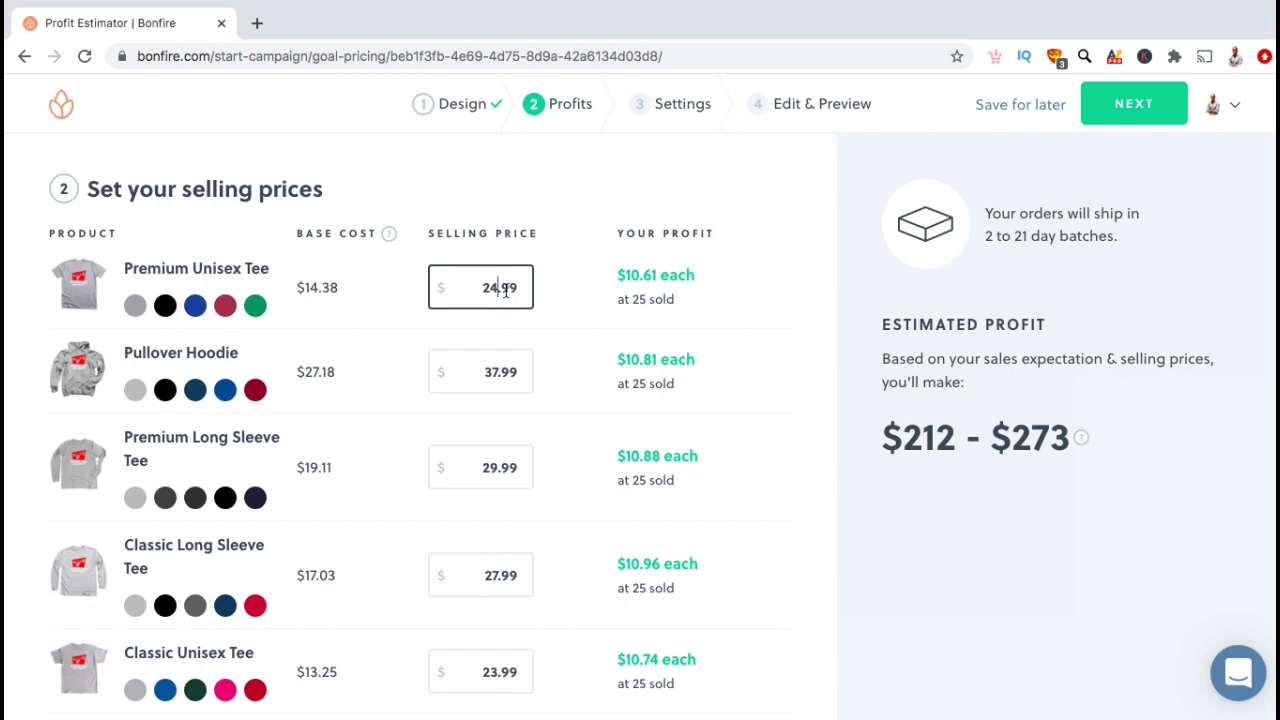
pyautogui.press('BackSpace')
pyautogui.write('5')
pyautogui.click(573, 293)
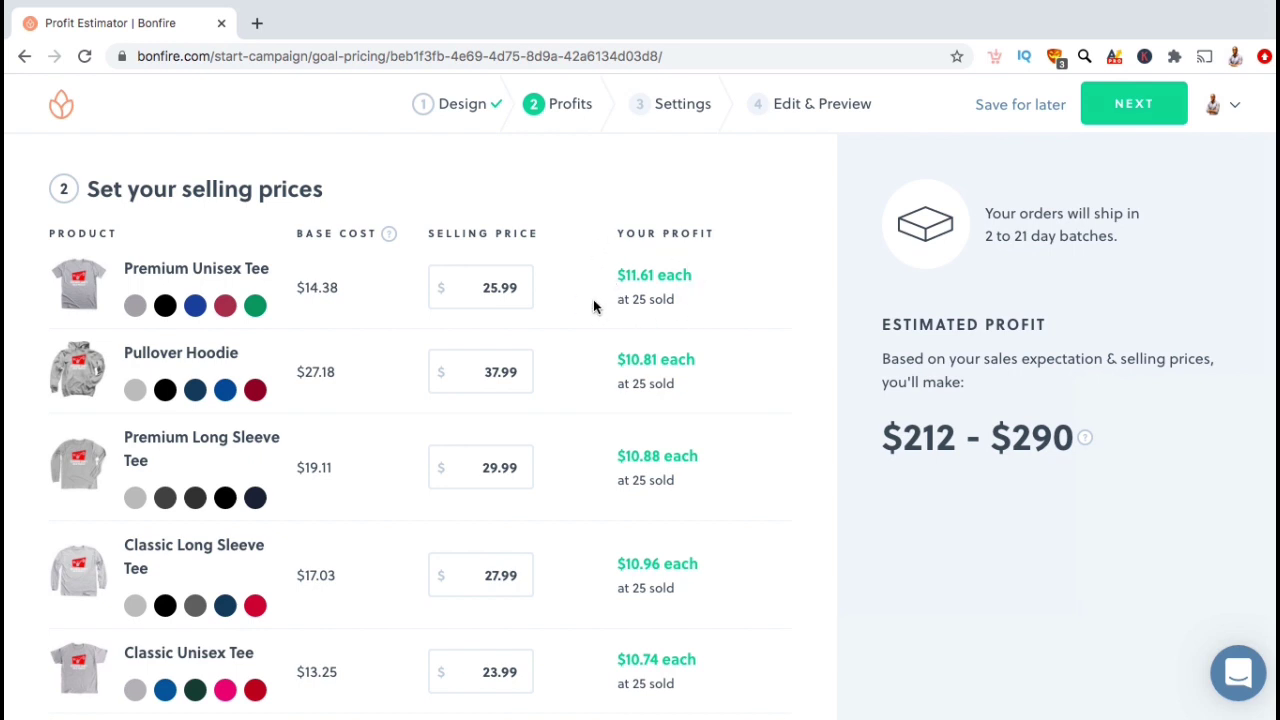
# Set the selling price of the Classic Long Sleeve Tee to $28.99
pyautogui.scroll(-3, 594, 306)
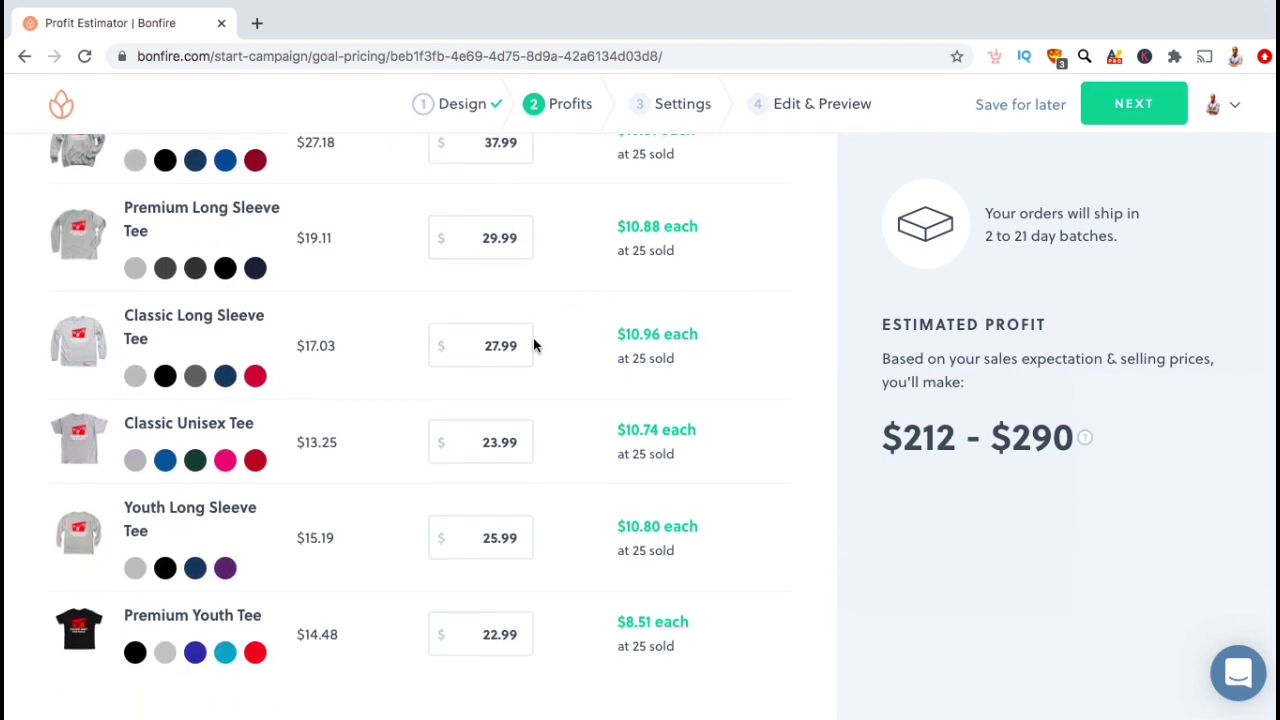
pyautogui.click(495, 347)
pyautogui.press('BackSpace')
pyautogui.write('8')
pyautogui.click(596, 357)
pyautogui.scroll(7, 609, 357)
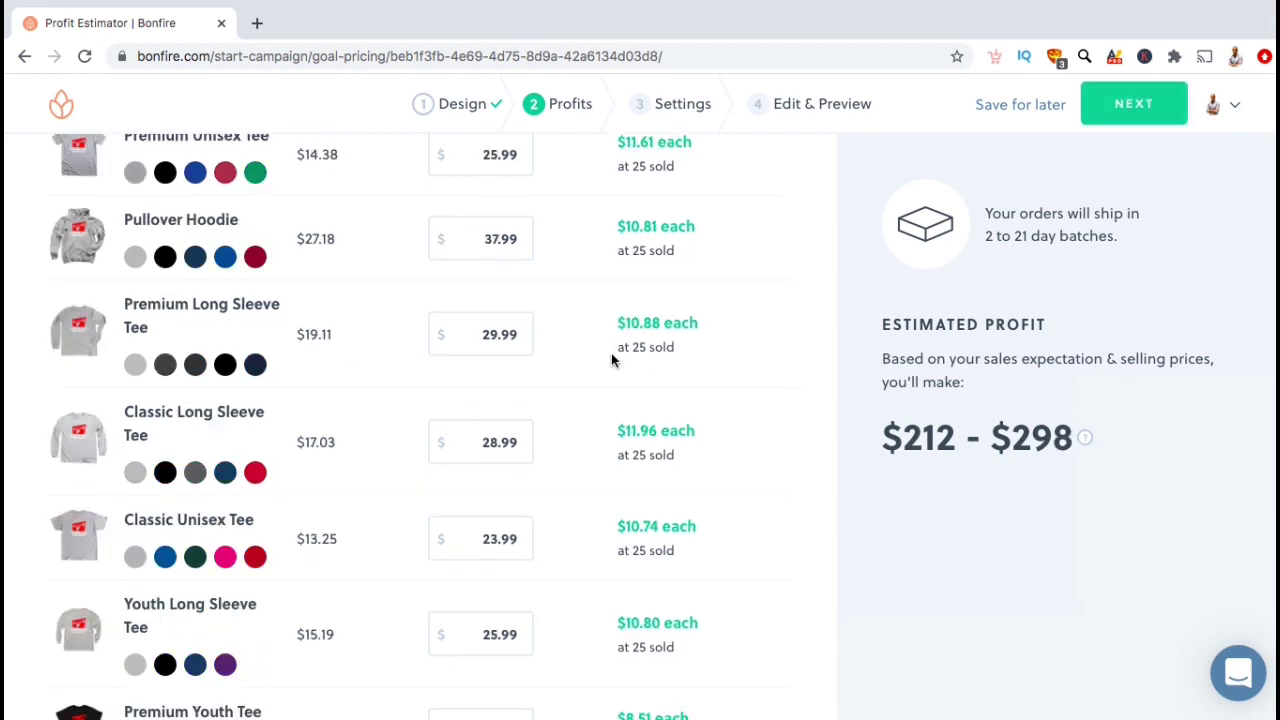
# Continue to the campaign settings, choosing Make money as the purpose and a first batch length of 10 days
pyautogui.click(1135, 120)
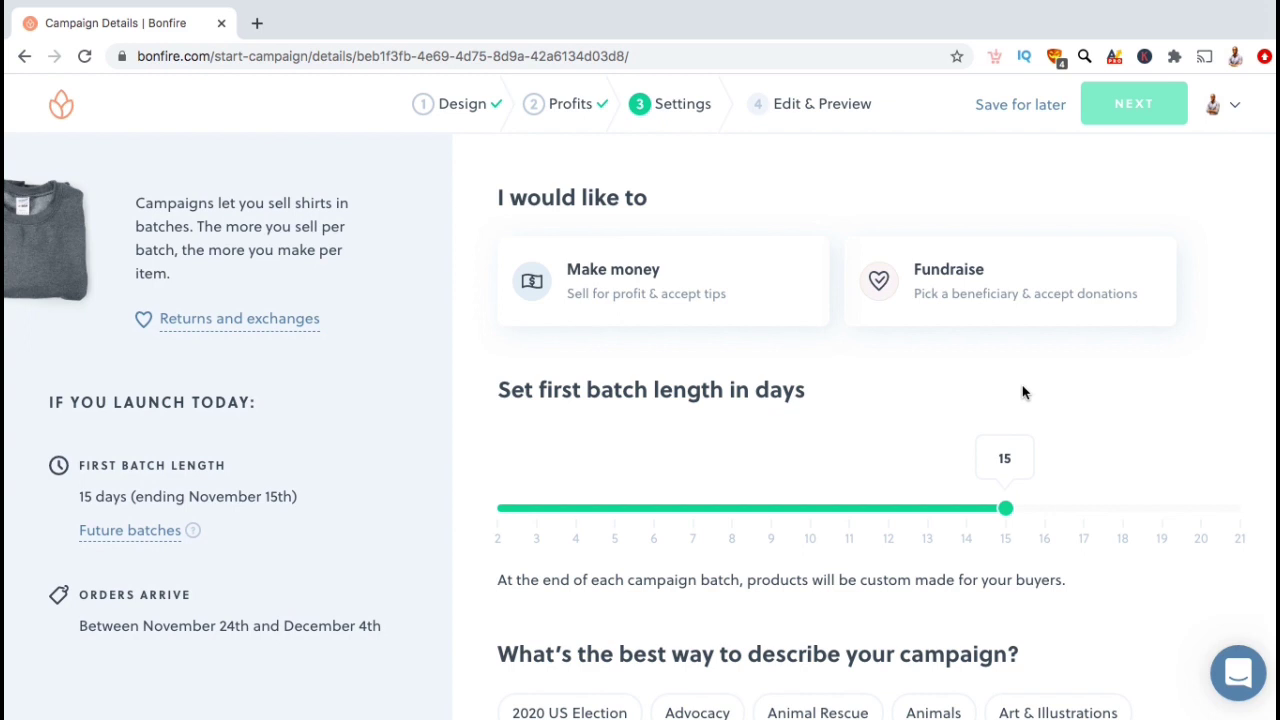
pyautogui.click(692, 311)
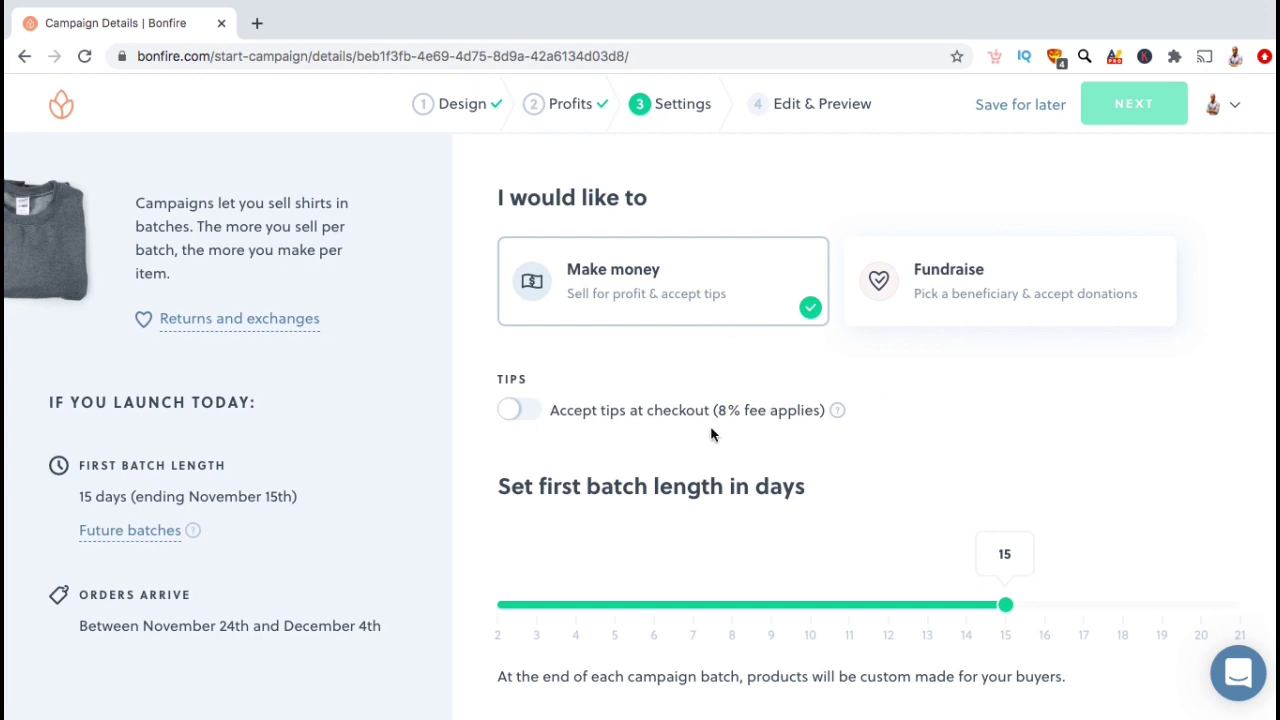
pyautogui.scroll(-3, 734, 437)
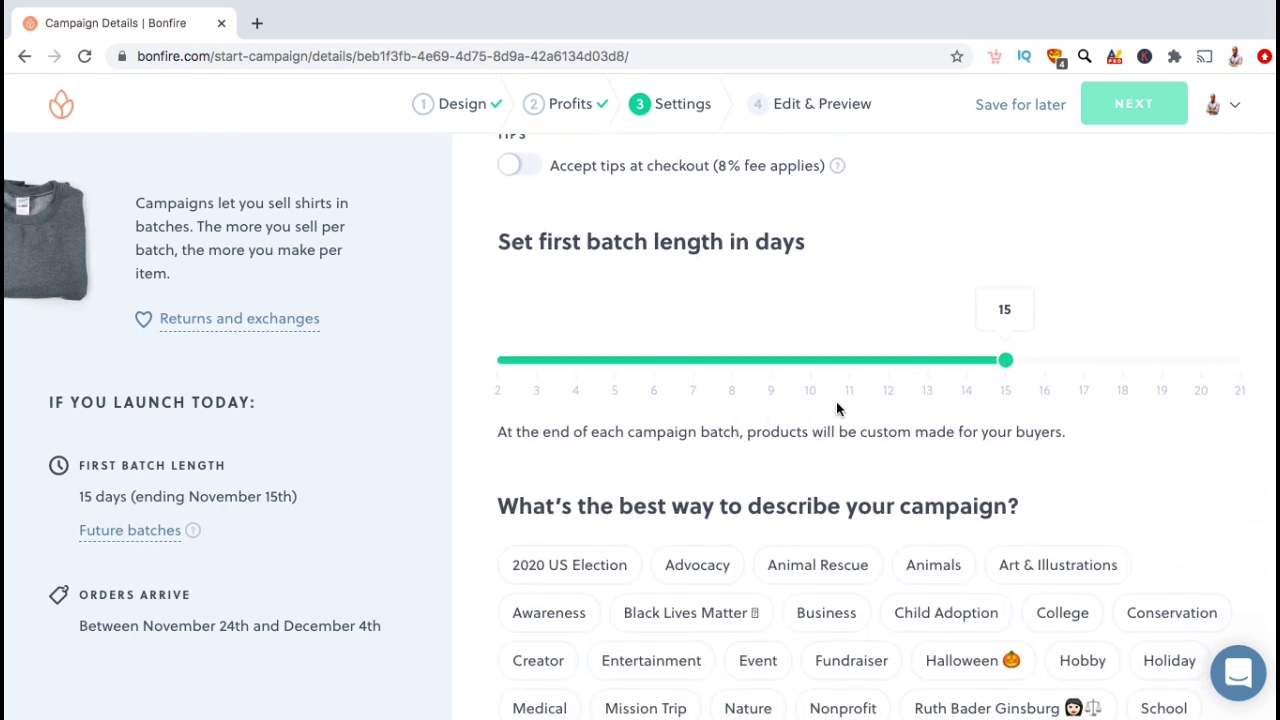
pyautogui.moveTo(1004, 369); pyautogui.dragTo(821, 371)
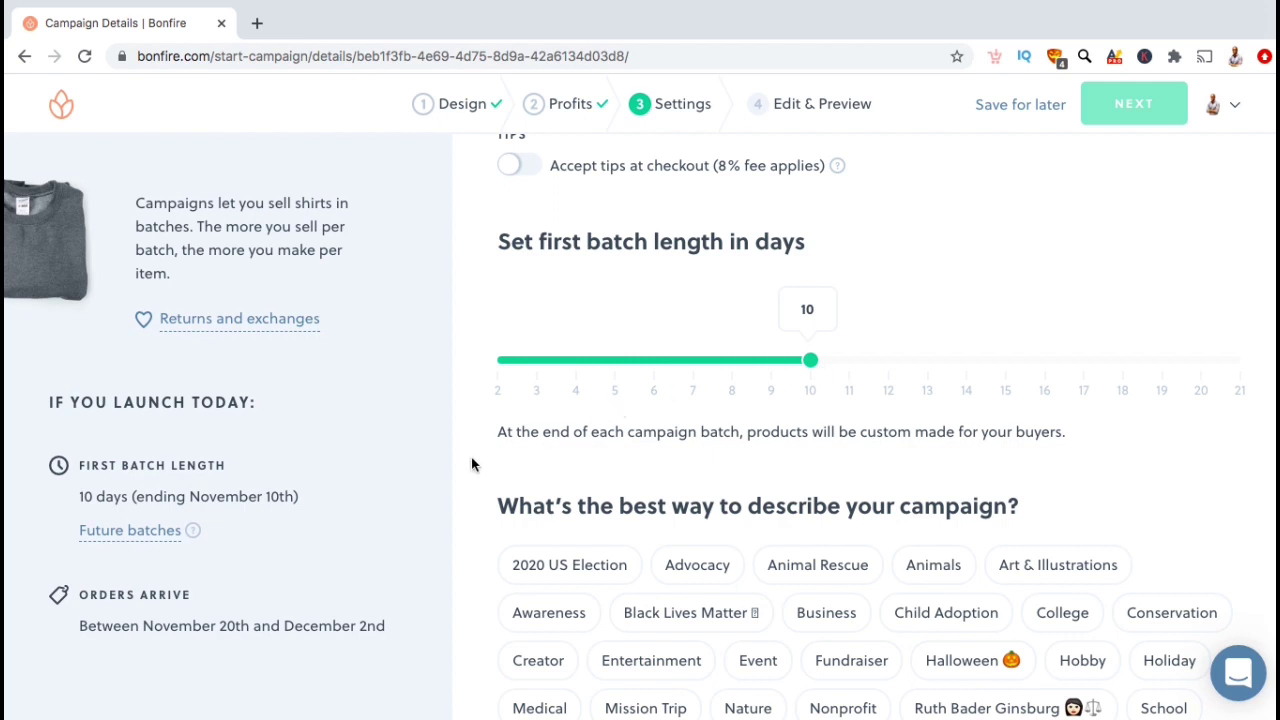
# Describe the campaign with the Hobby and Sports categories
pyautogui.scroll(-3, 472, 463)
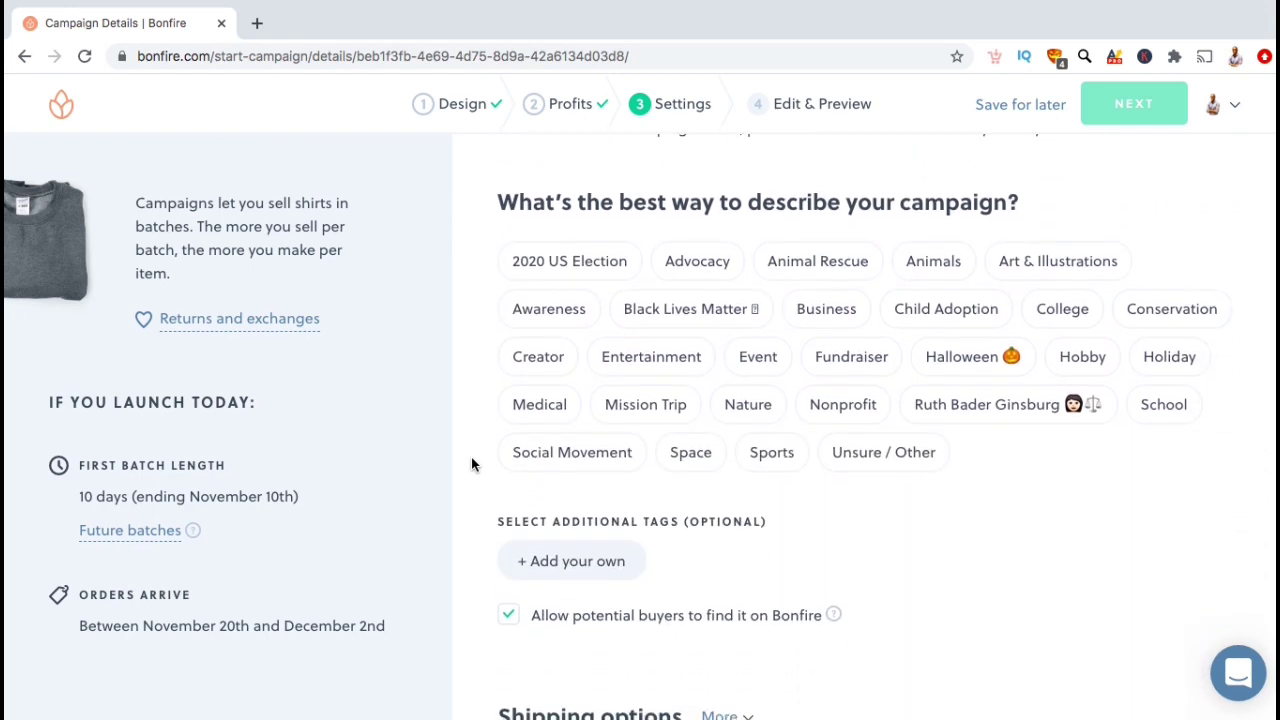
pyautogui.scroll(-1, 472, 463)
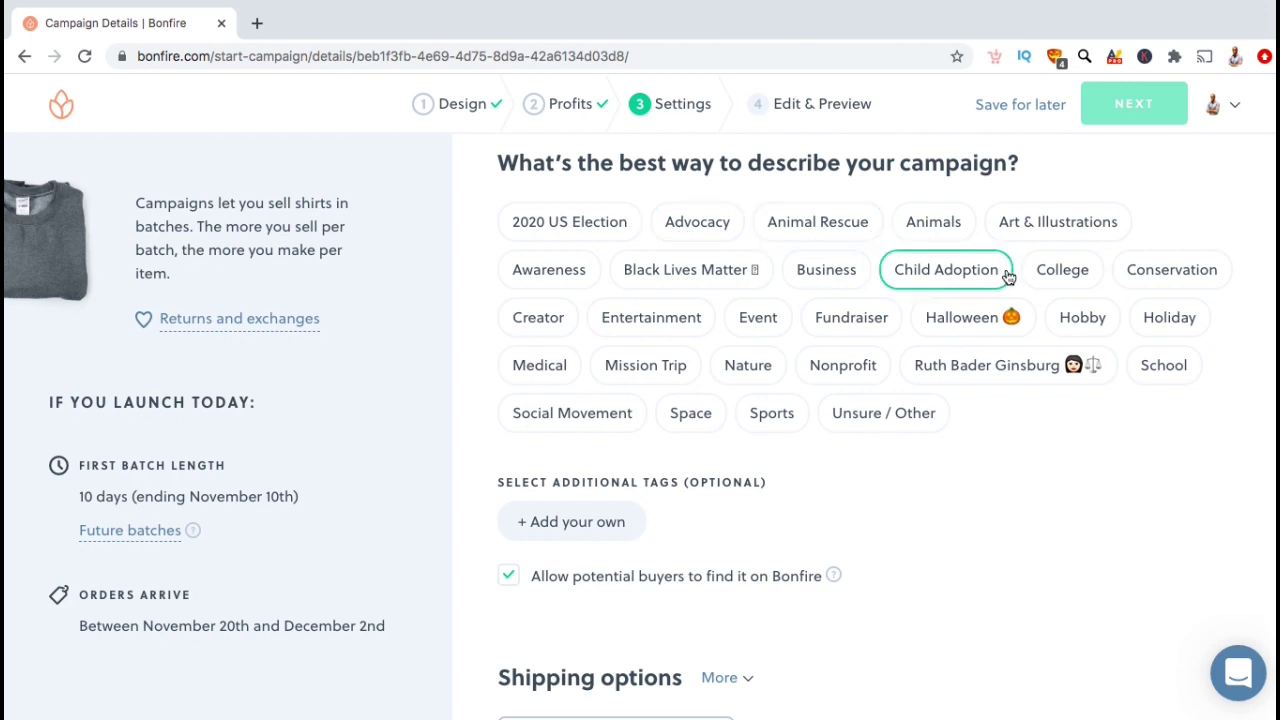
pyautogui.click(1071, 323)
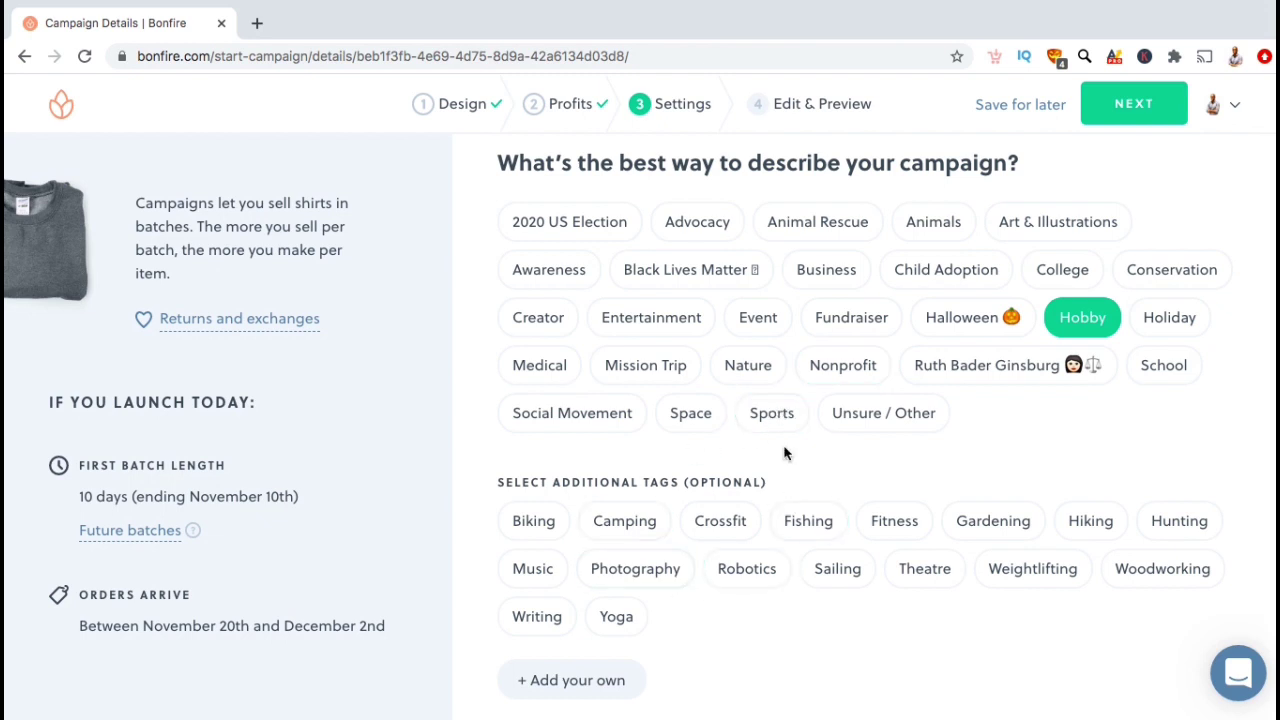
pyautogui.click(773, 418)
# Select Crossfit and Weightlifting as additional campaign tags
pyautogui.scroll(-1, 786, 449)
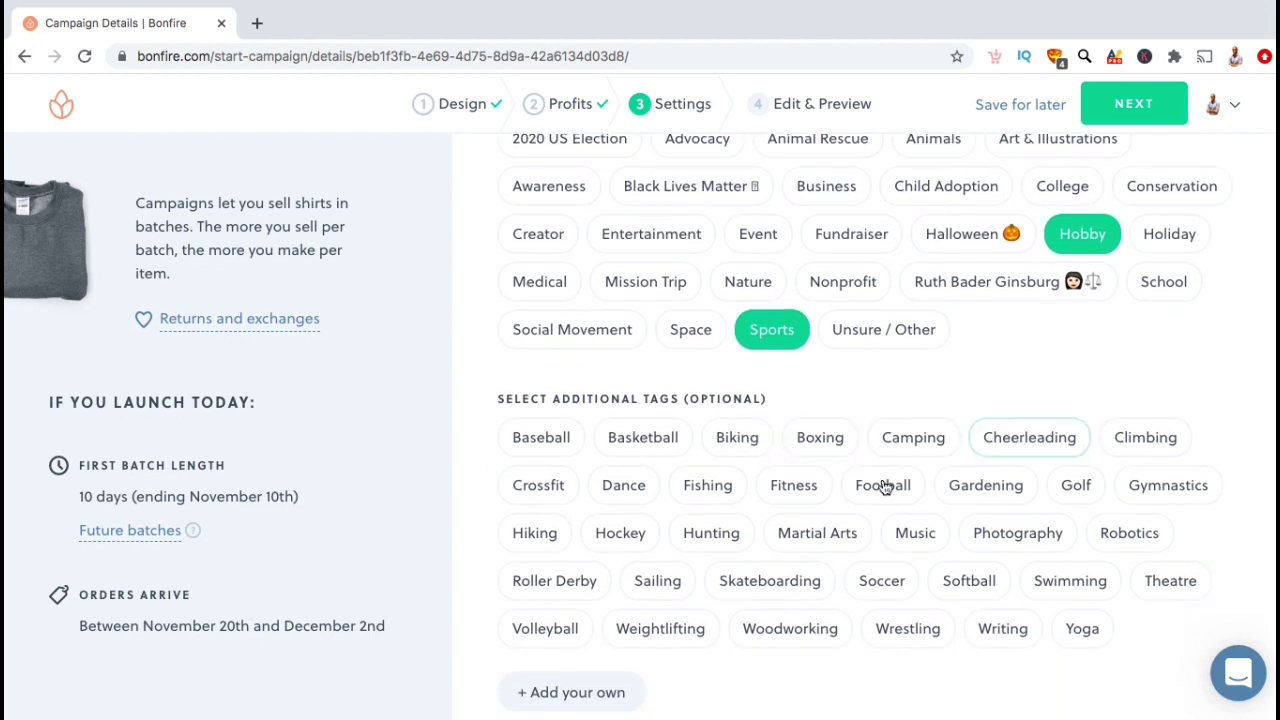
pyautogui.click(556, 486)
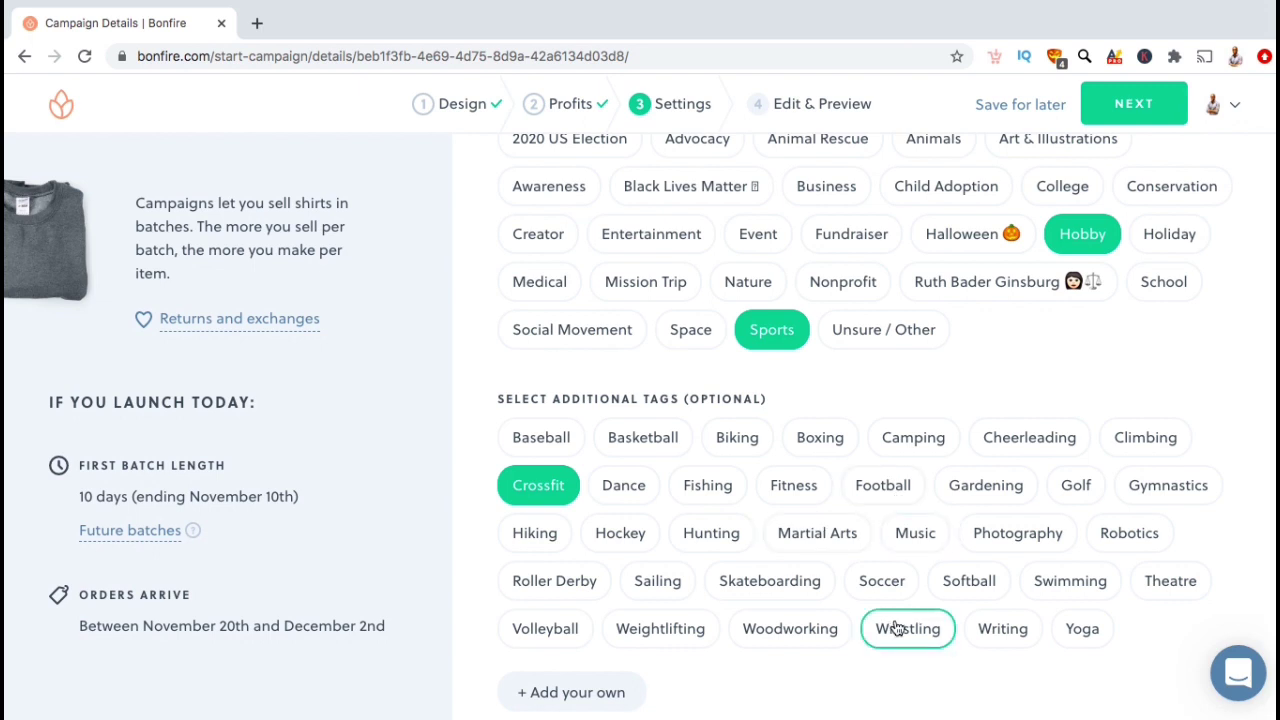
pyautogui.click(697, 628)
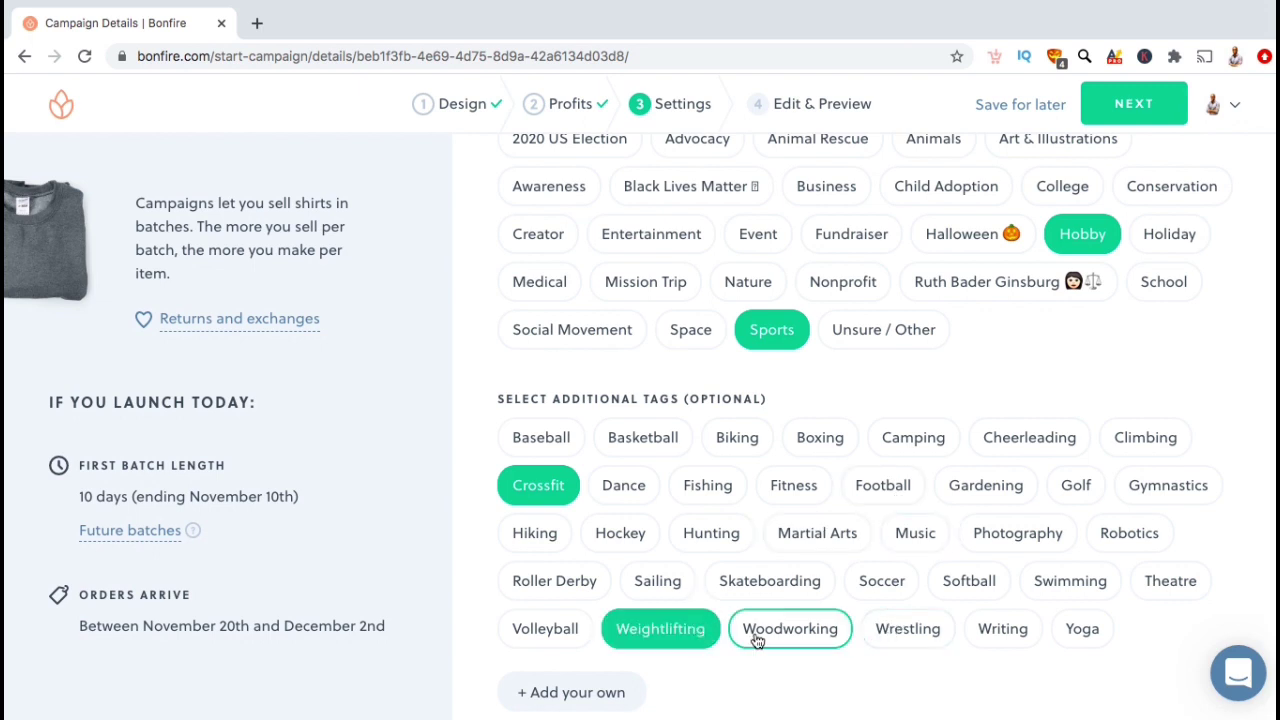
# Add Fitness to the campaign as an own tag
pyautogui.scroll(-3, 1249, 542)
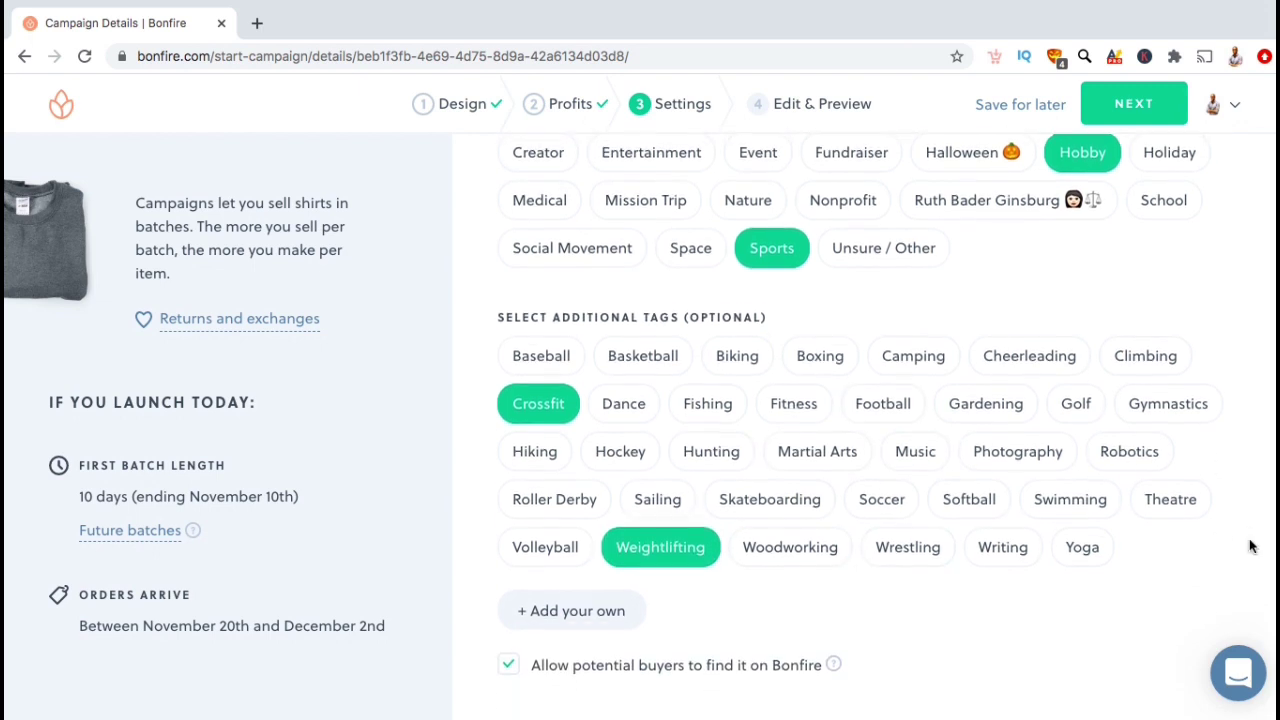
pyautogui.scroll(-3, 1249, 546)
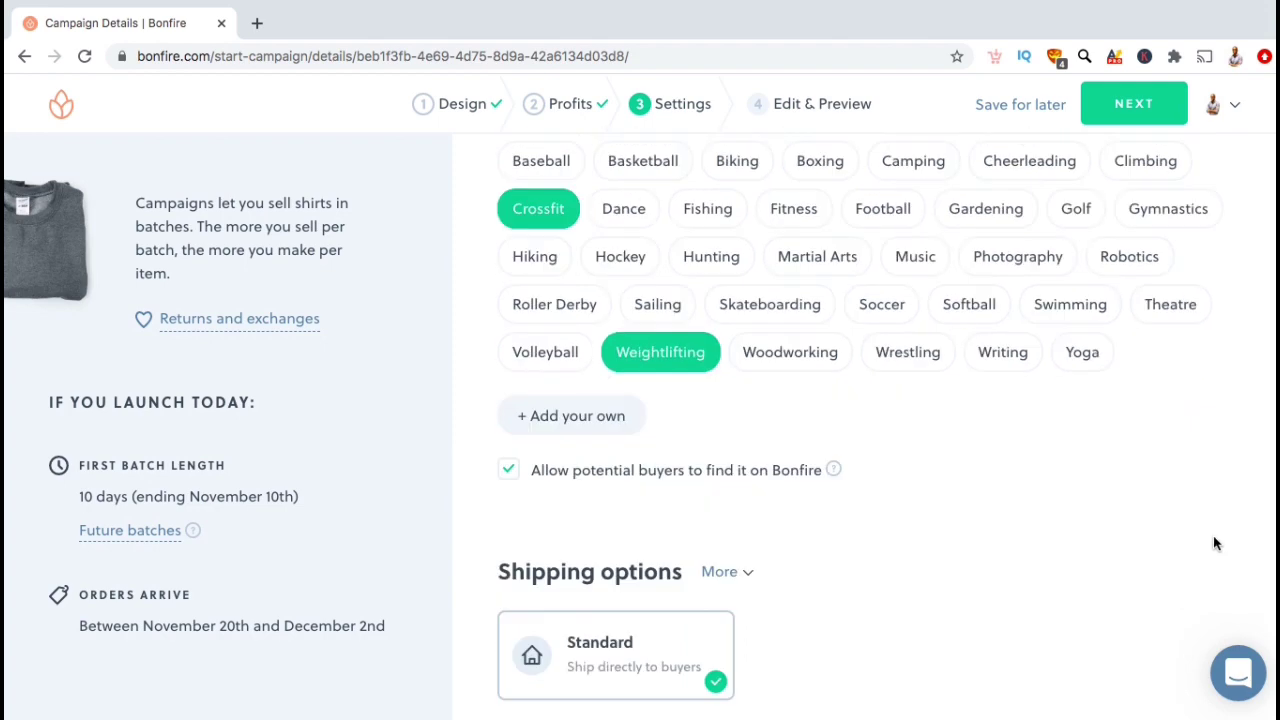
pyautogui.click(606, 432)
pyautogui.write('Fitness')
pyautogui.press('Return')
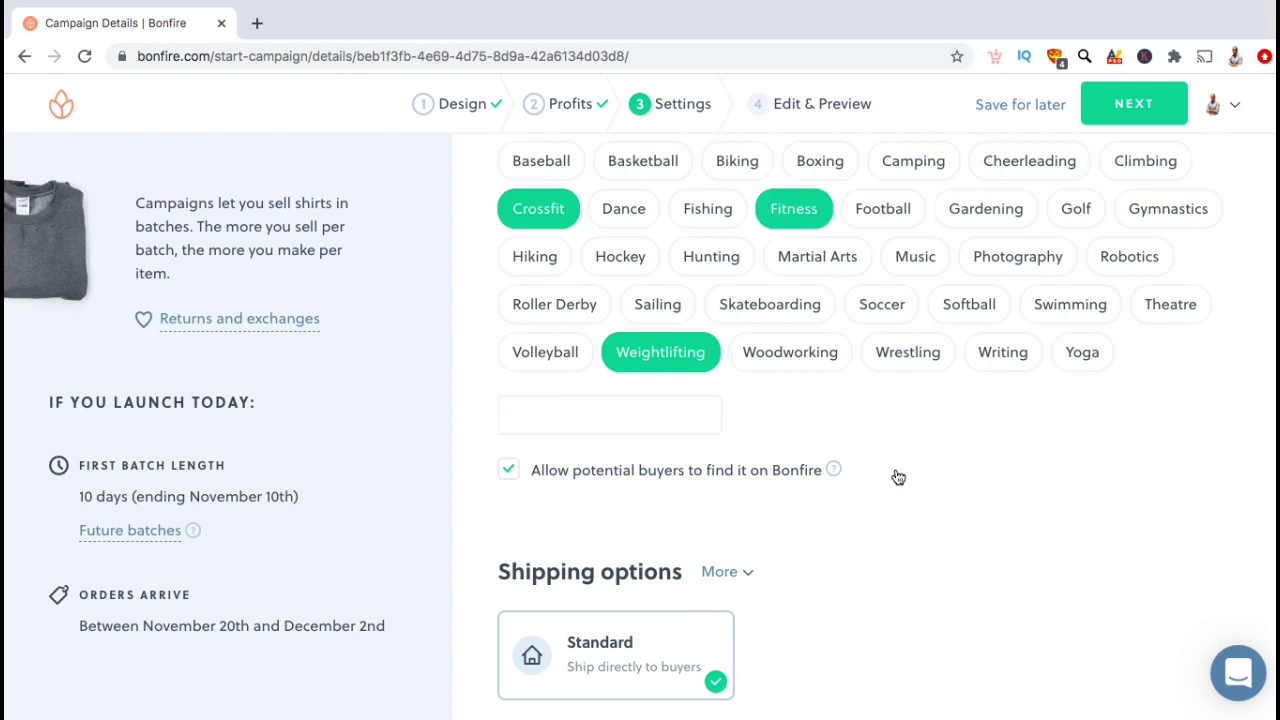
pyautogui.scroll(-1, 834, 497)
pyautogui.click(558, 488)
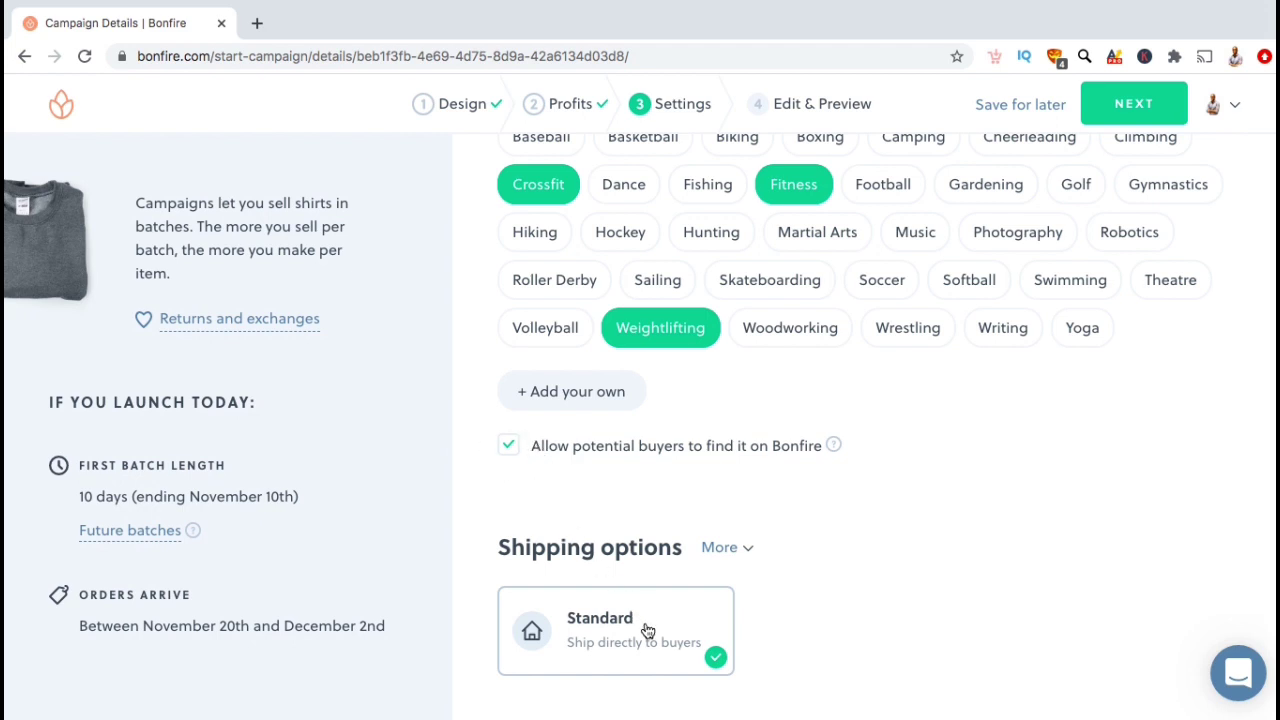
# Look back over the purpose and batch length settings and continue to the Edit & Preview stage
pyautogui.scroll(5, 914, 560)
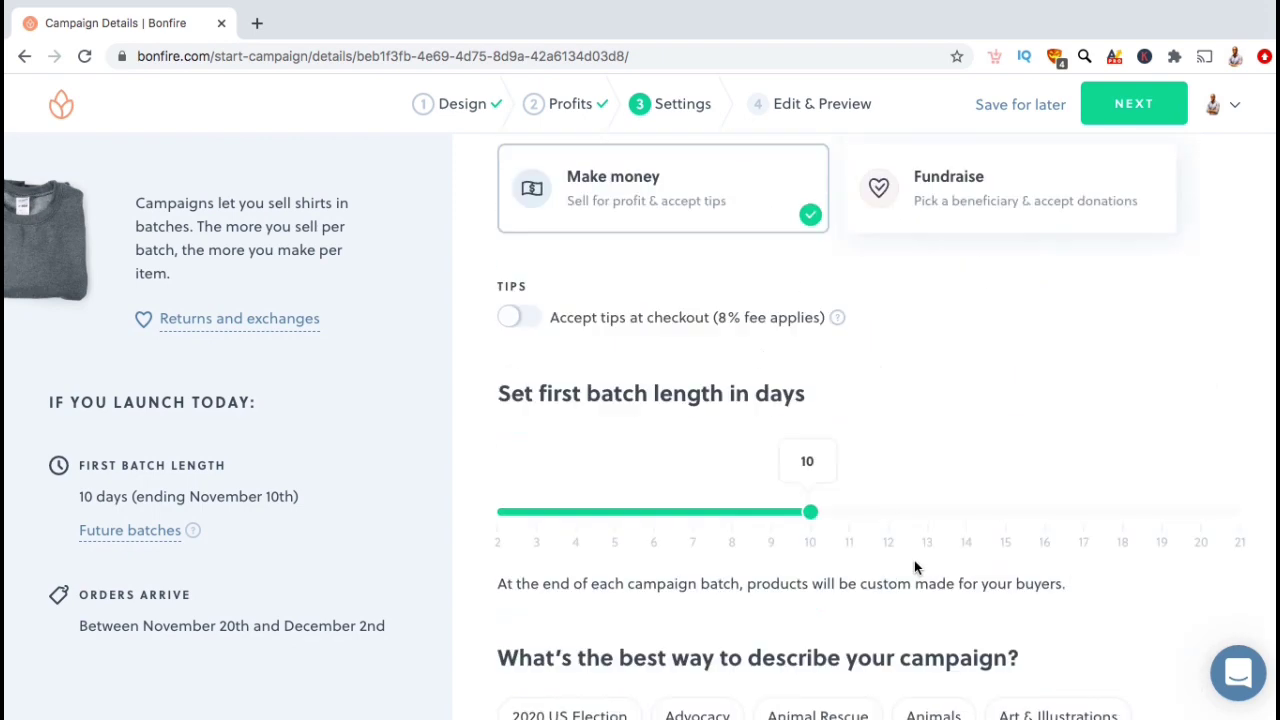
pyautogui.scroll(2, 914, 566)
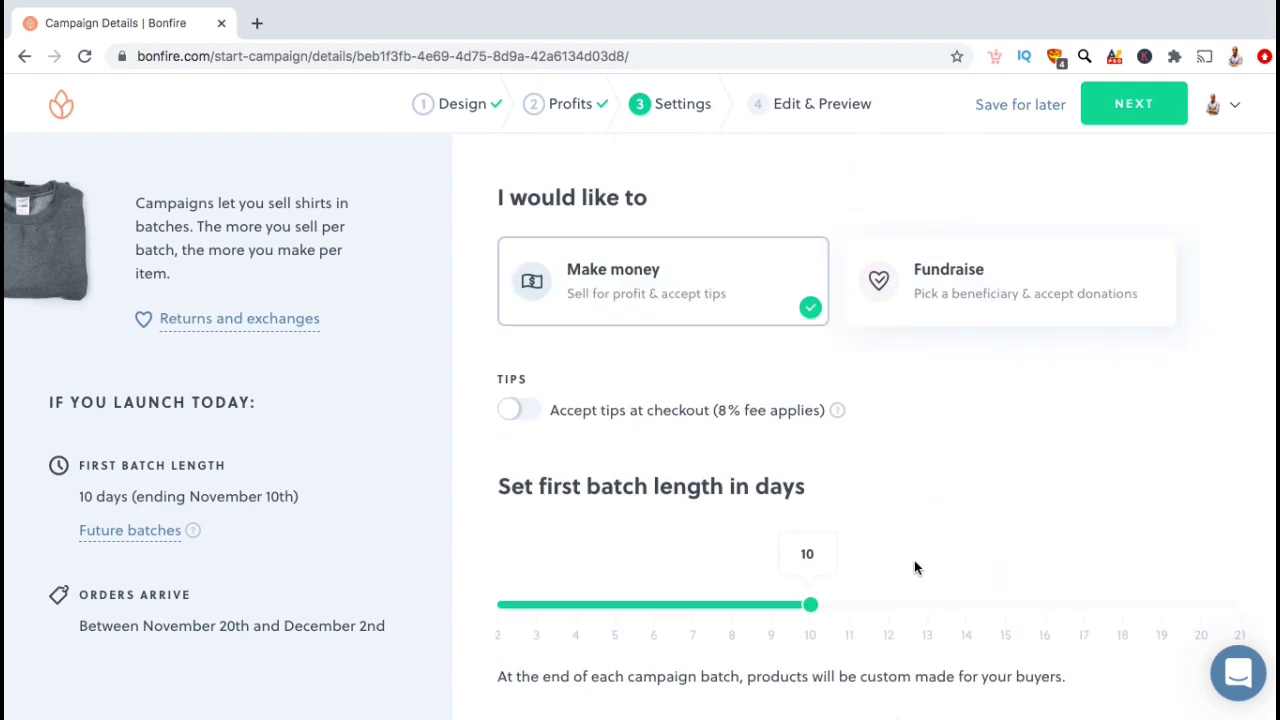
pyautogui.click(1137, 100)
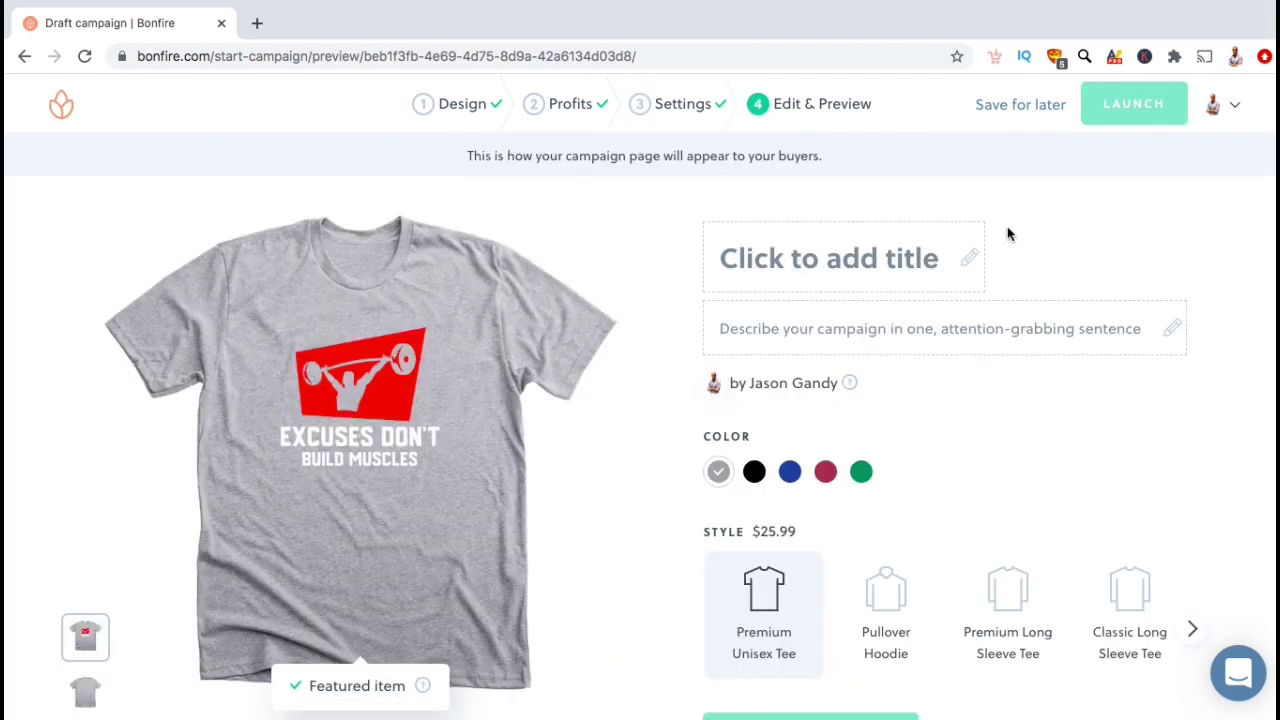
# Title the campaign "Excuses Don't Build Muscles | Gym Workout" and fill in its one-sentence description about building muscles in the gym instead of excuses
pyautogui.click(867, 265)
pyautogui.write('E')
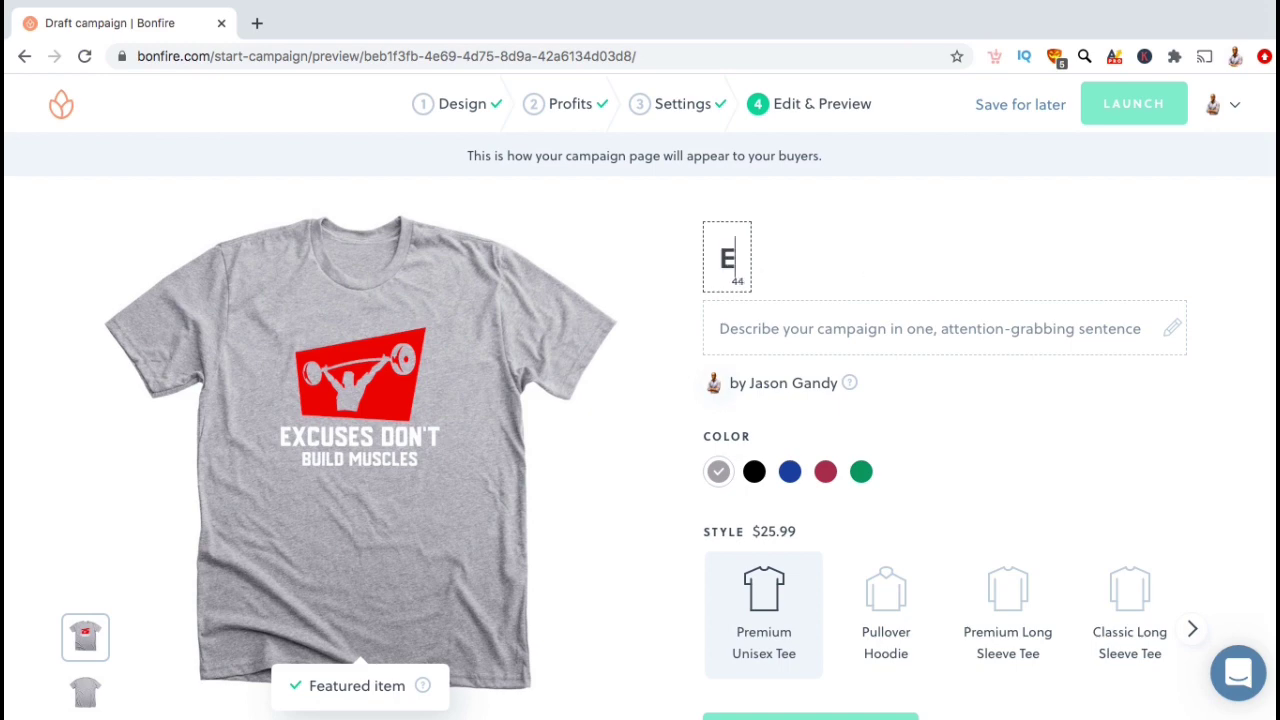
pyautogui.write('xcuse')
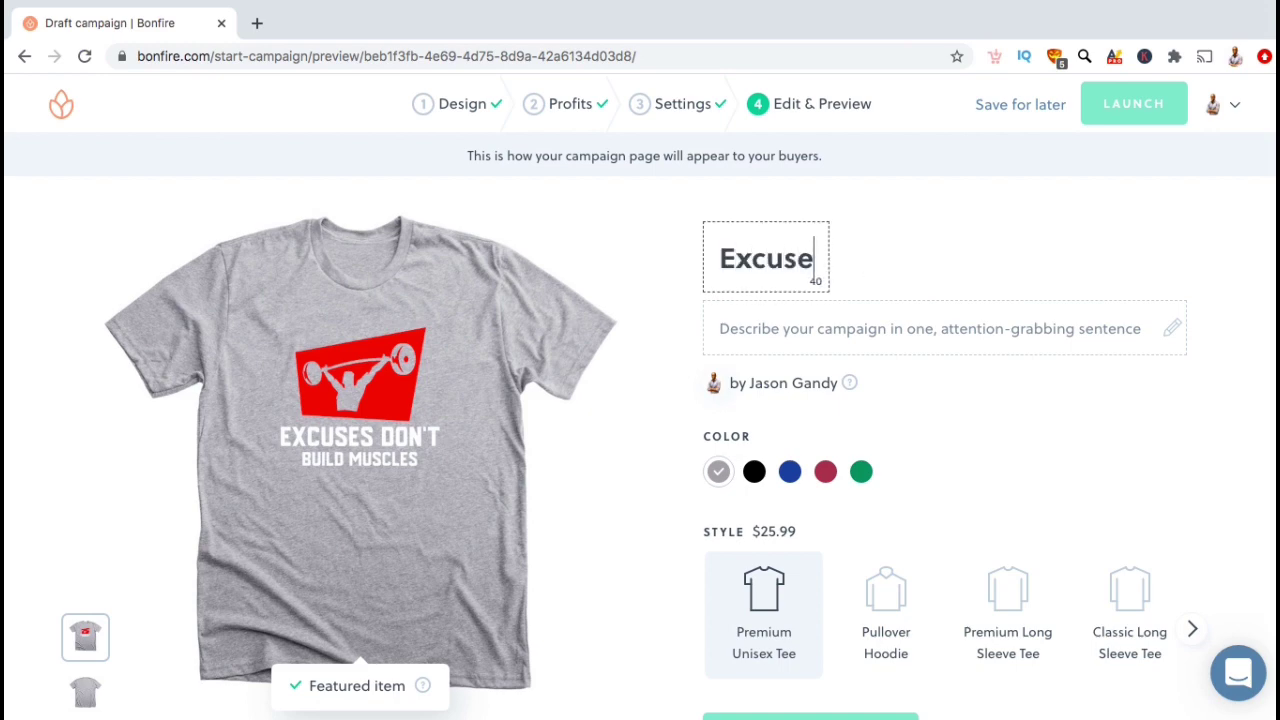
pyautogui.write("s Don't ")
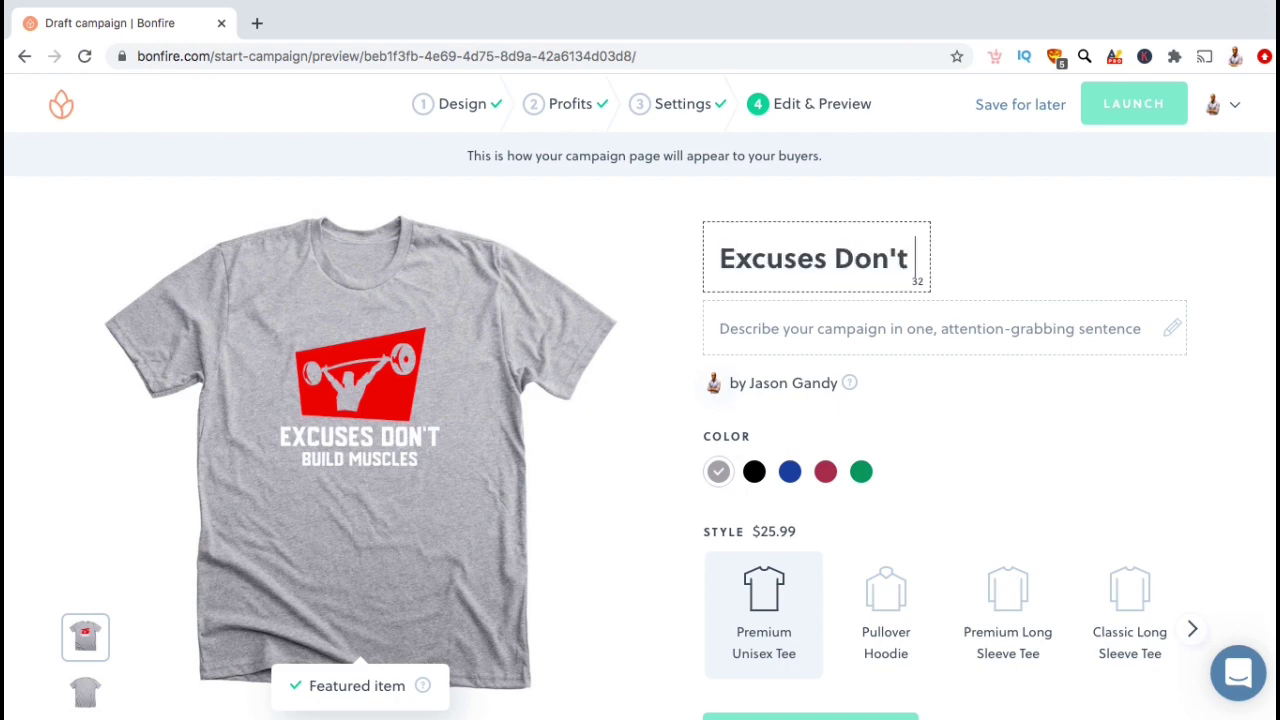
pyautogui.write('Build Mu')
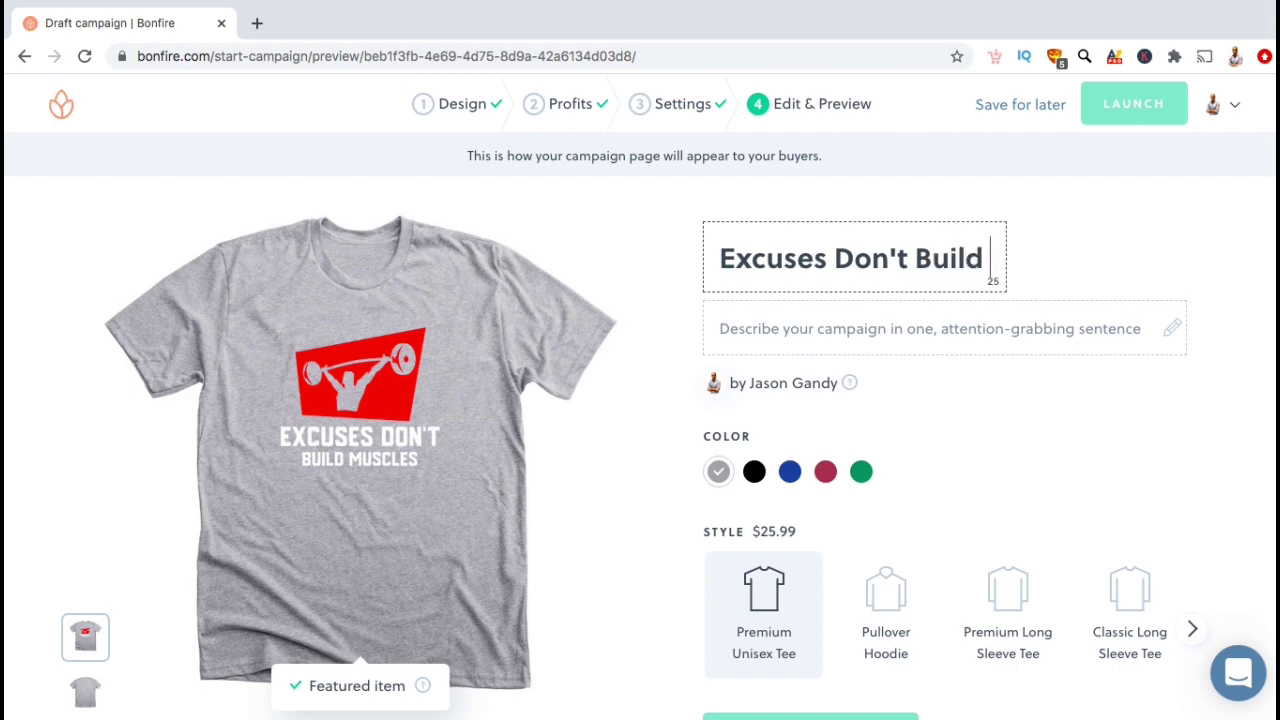
pyautogui.write('c')
pyautogui.write('scles | Gym Workout')
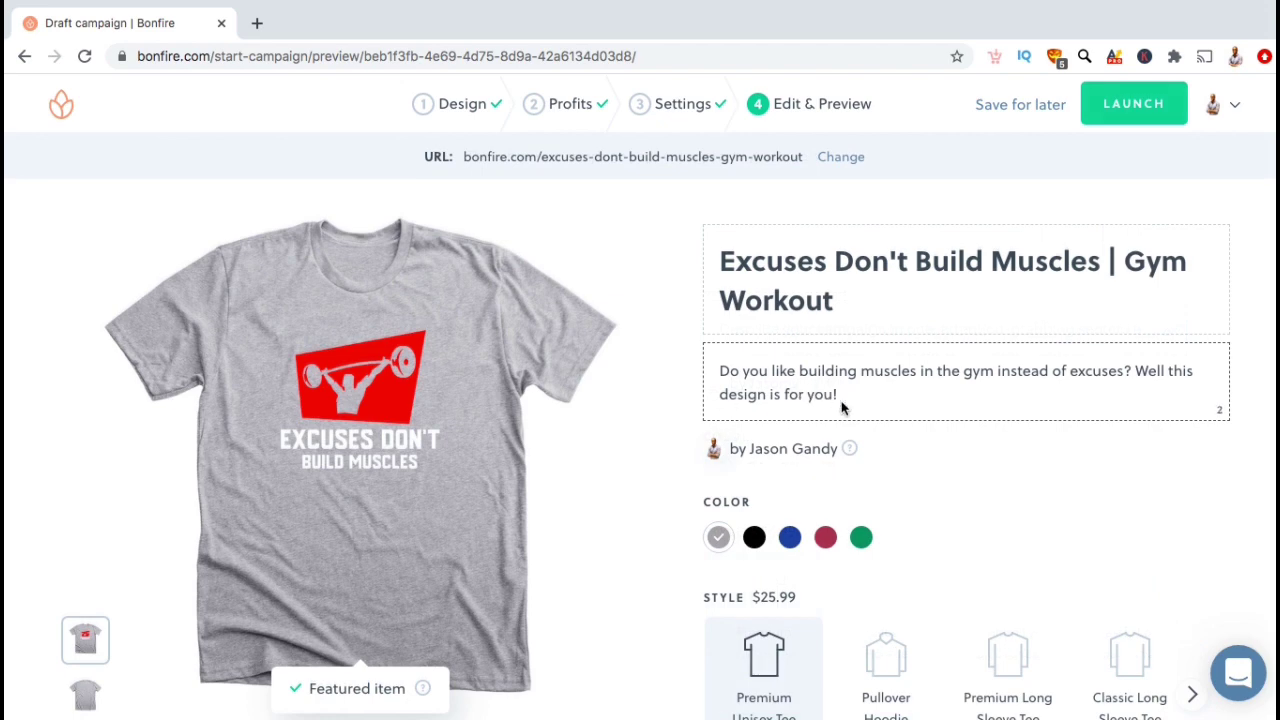
pyautogui.click(958, 469)
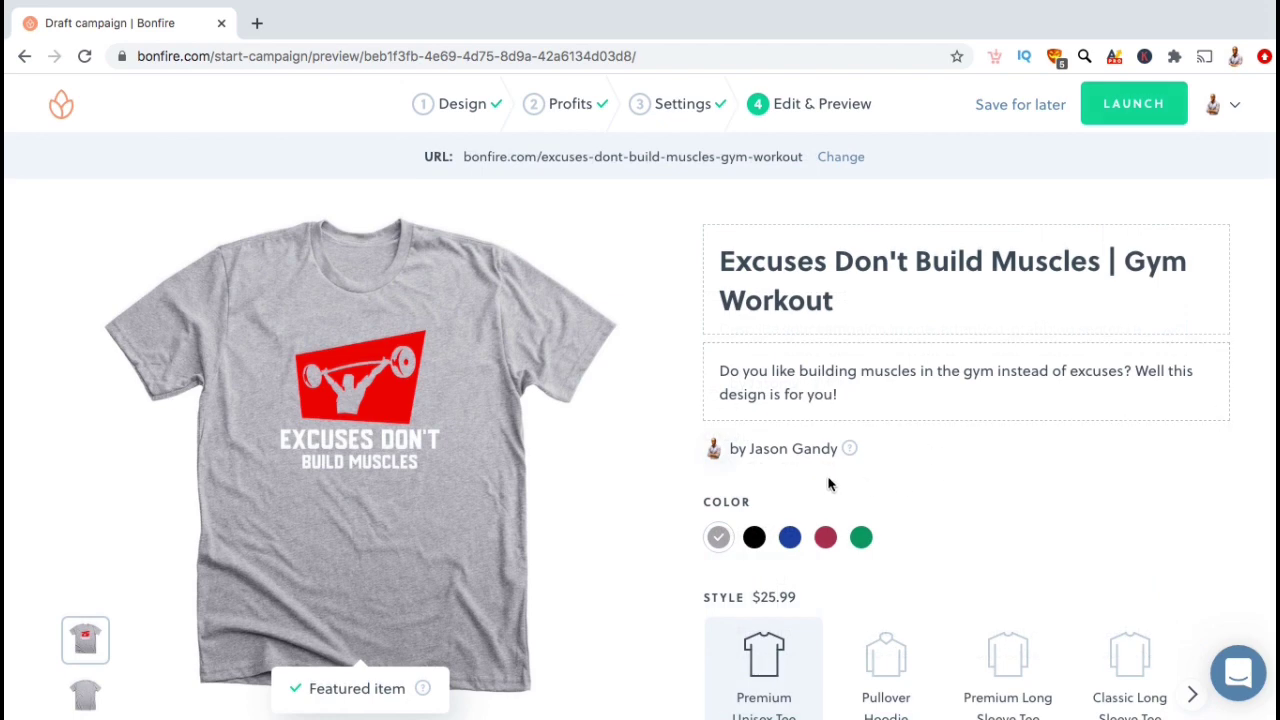
# Preview the design on the black Premium Unisex Tee, the Pullover Hoodie and the Premium Long Sleeve Tee
pyautogui.click(754, 537)
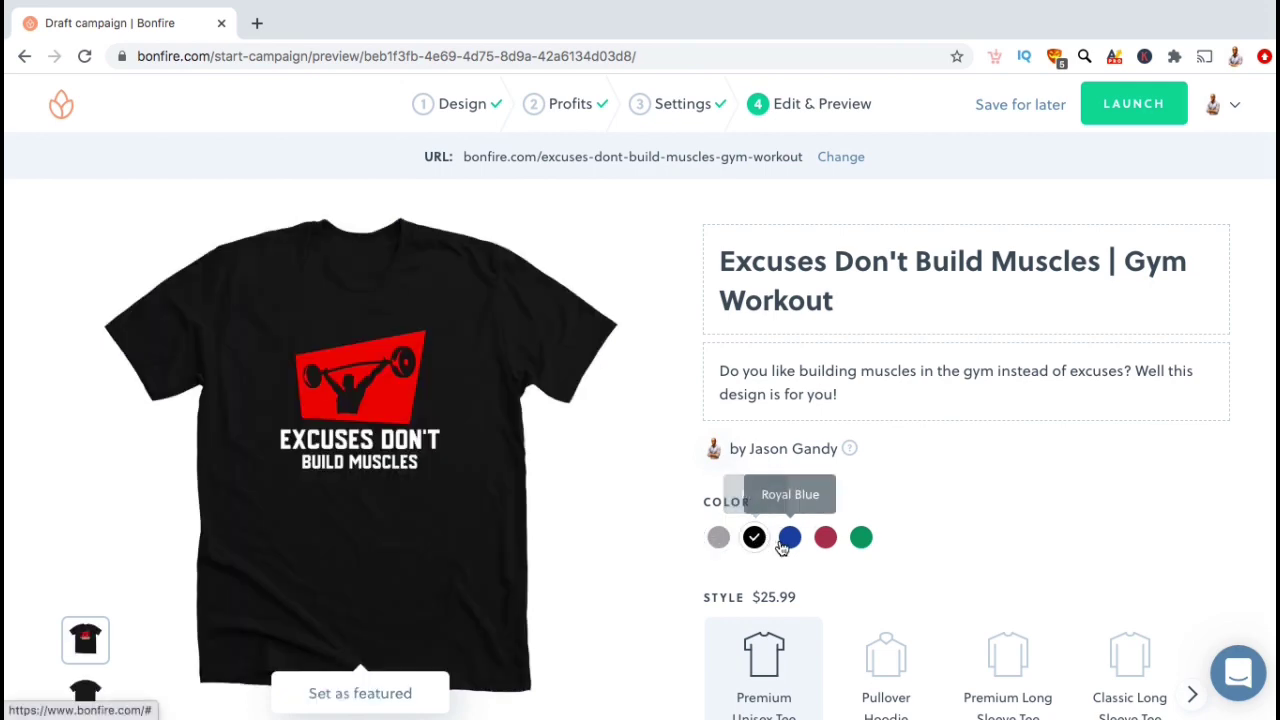
pyautogui.click(787, 542)
pyautogui.click(754, 537)
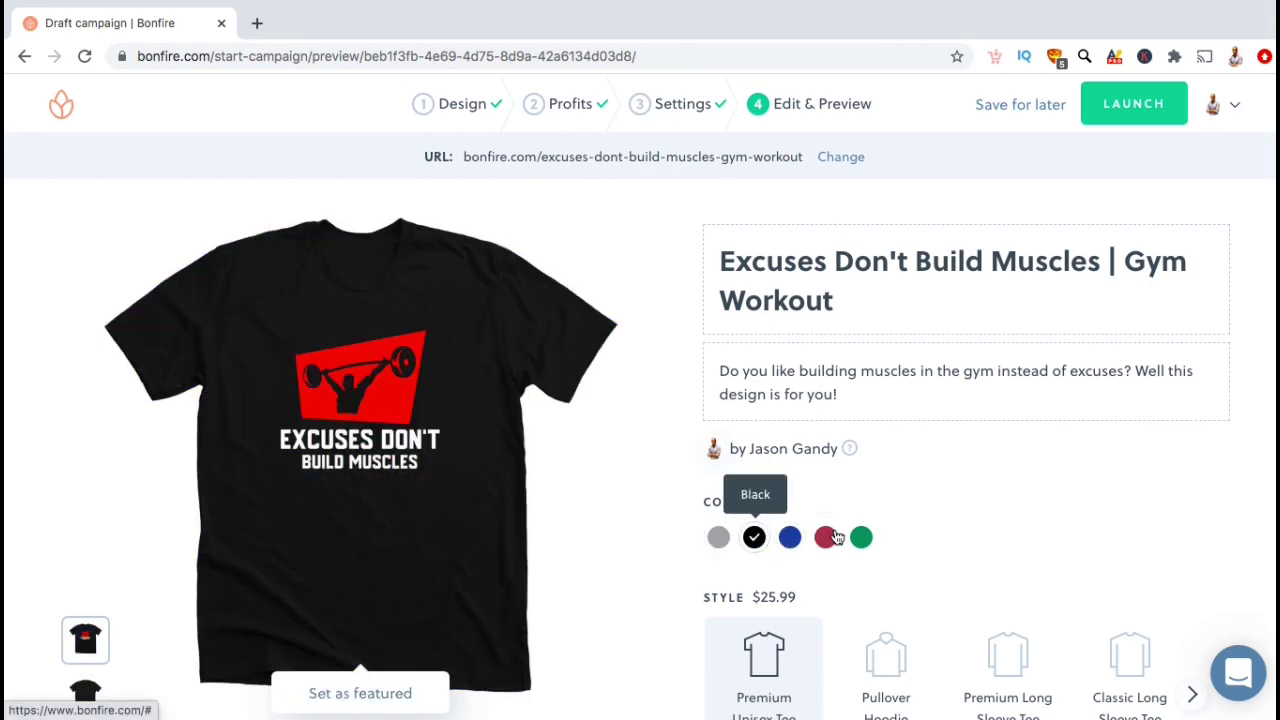
pyautogui.click(876, 650)
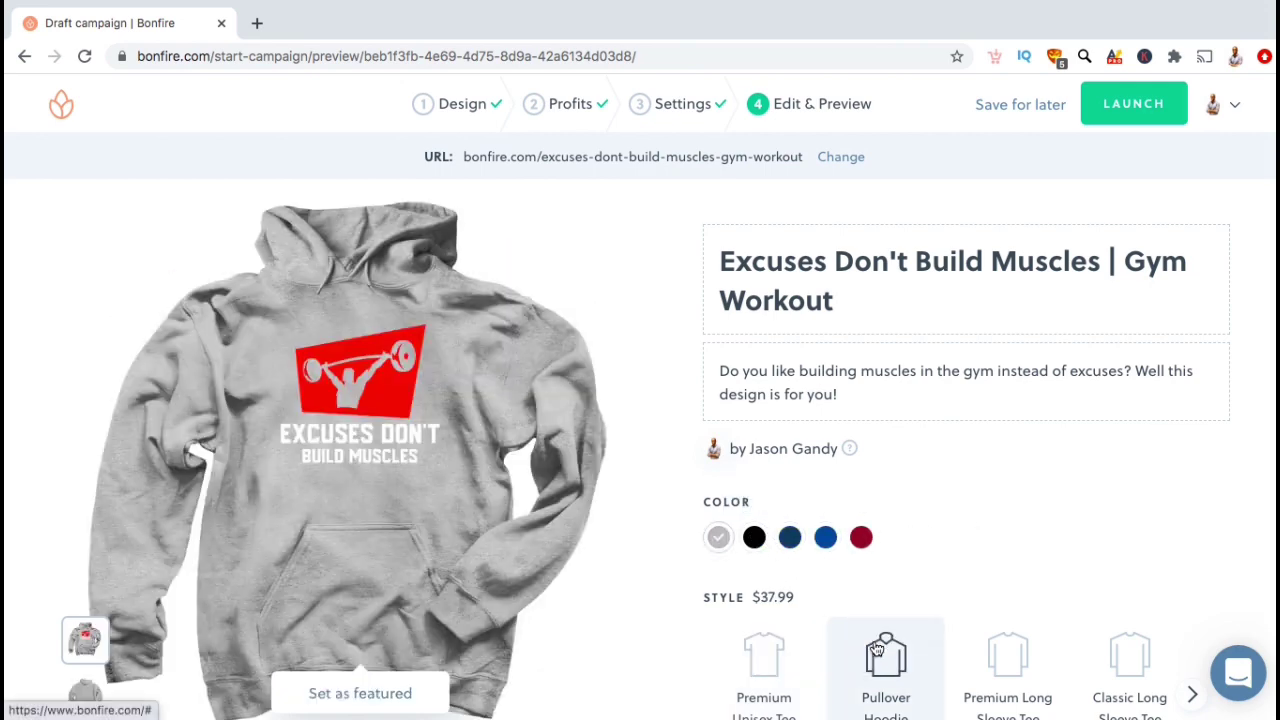
pyautogui.click(978, 658)
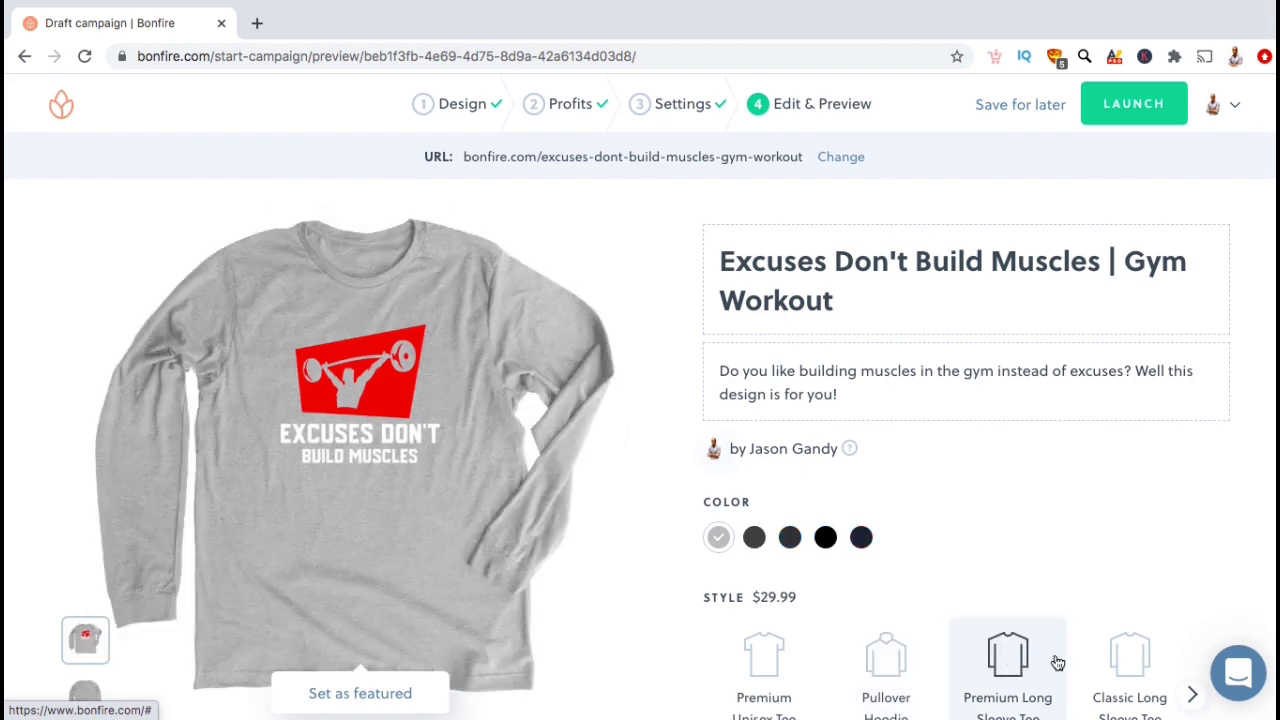
# Add the short heading "Workout Motivation" to the About This Campaign section
pyautogui.scroll(-3, 1245, 563)
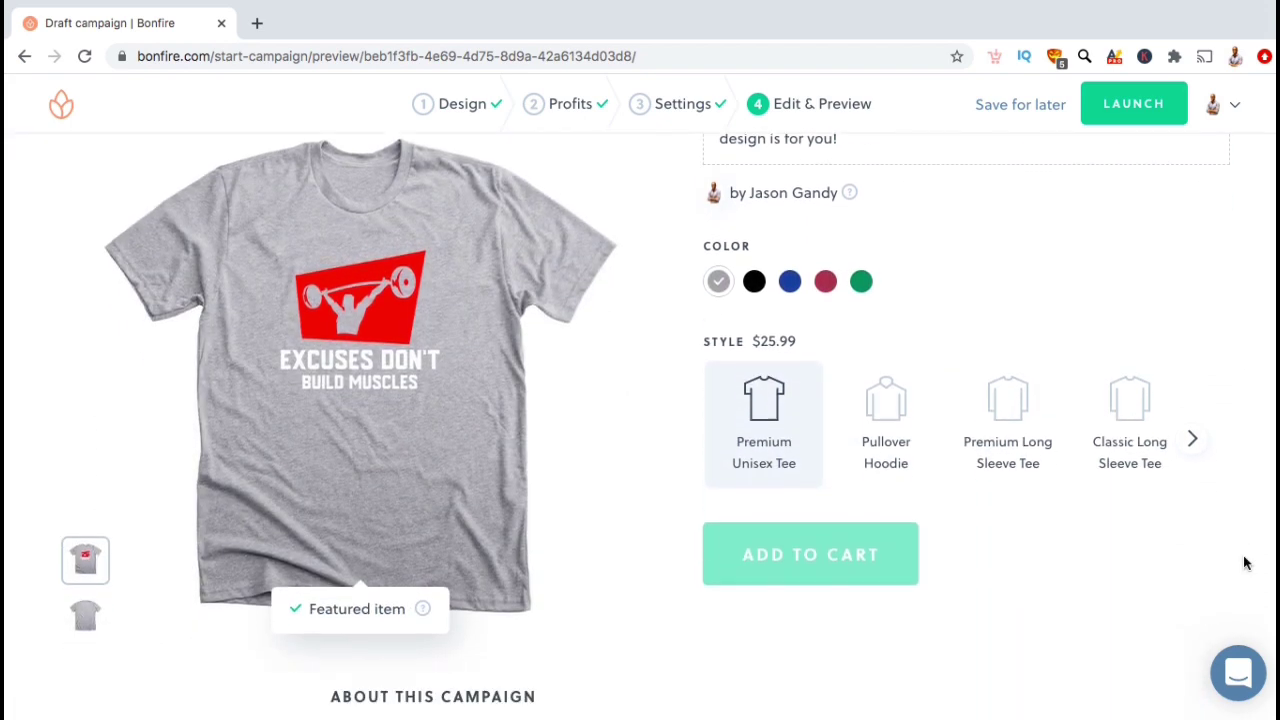
pyautogui.scroll(-3, 1245, 563)
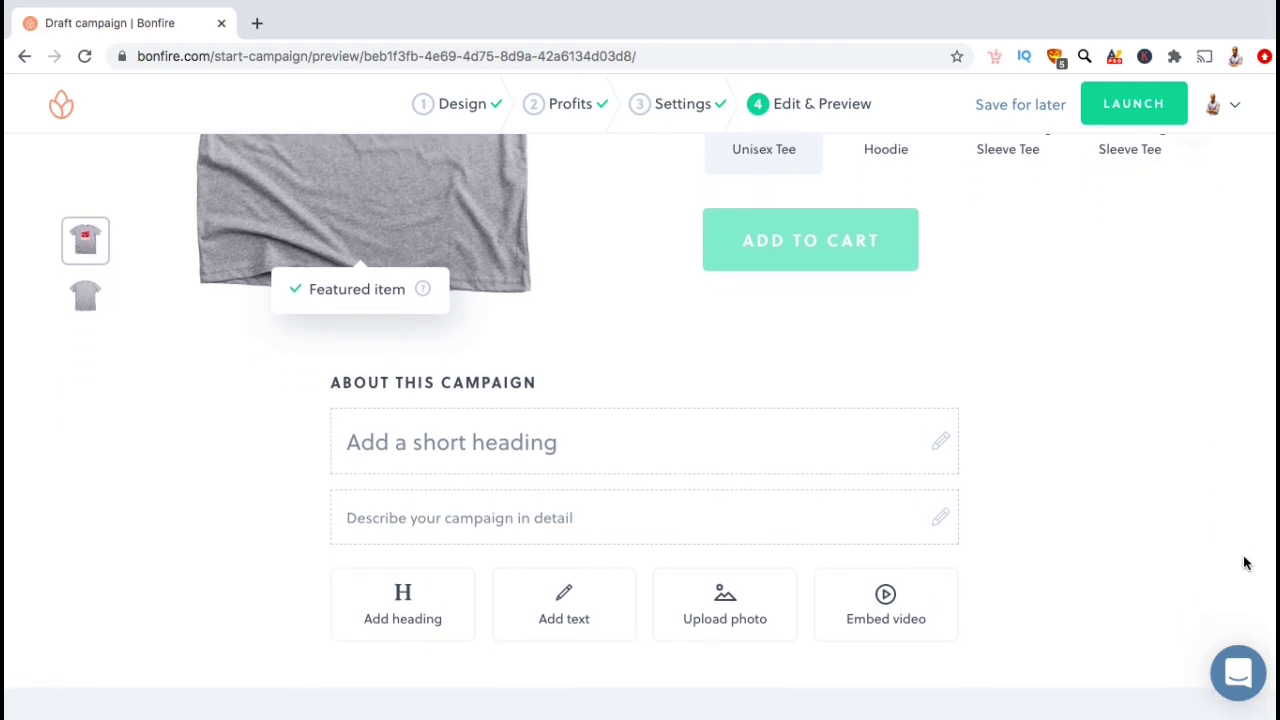
pyautogui.click(891, 443)
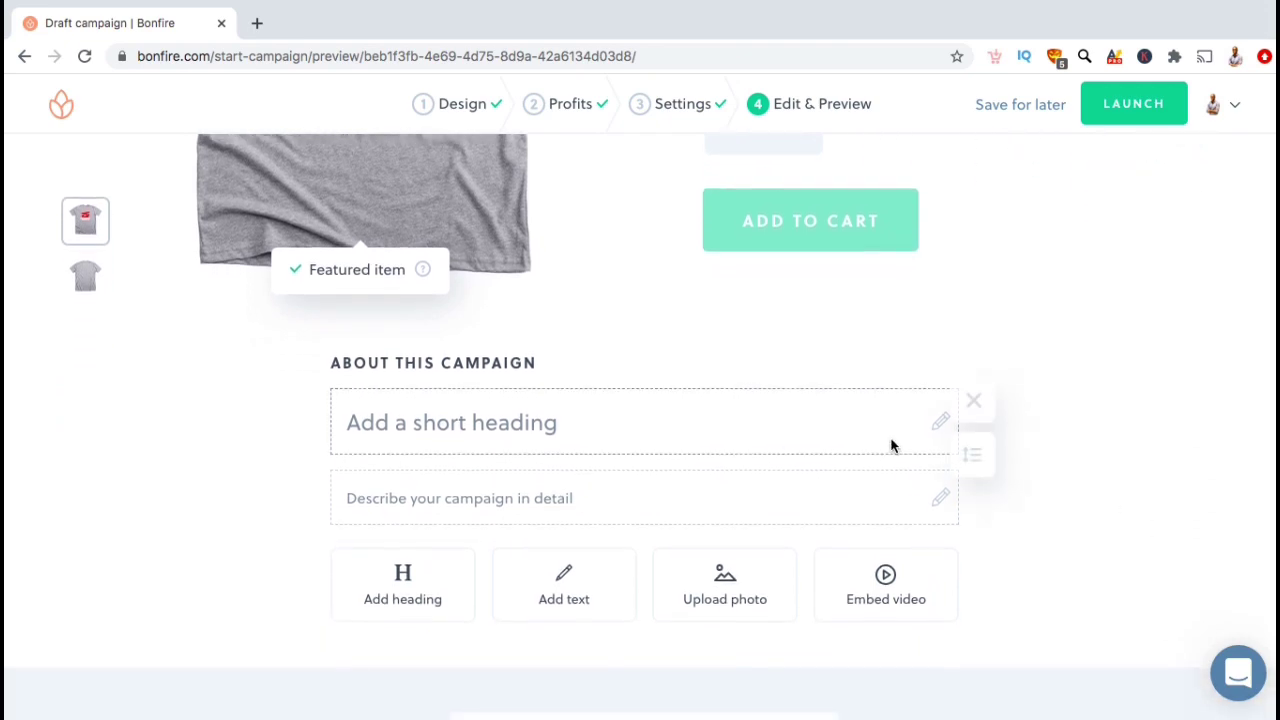
pyautogui.click(826, 437)
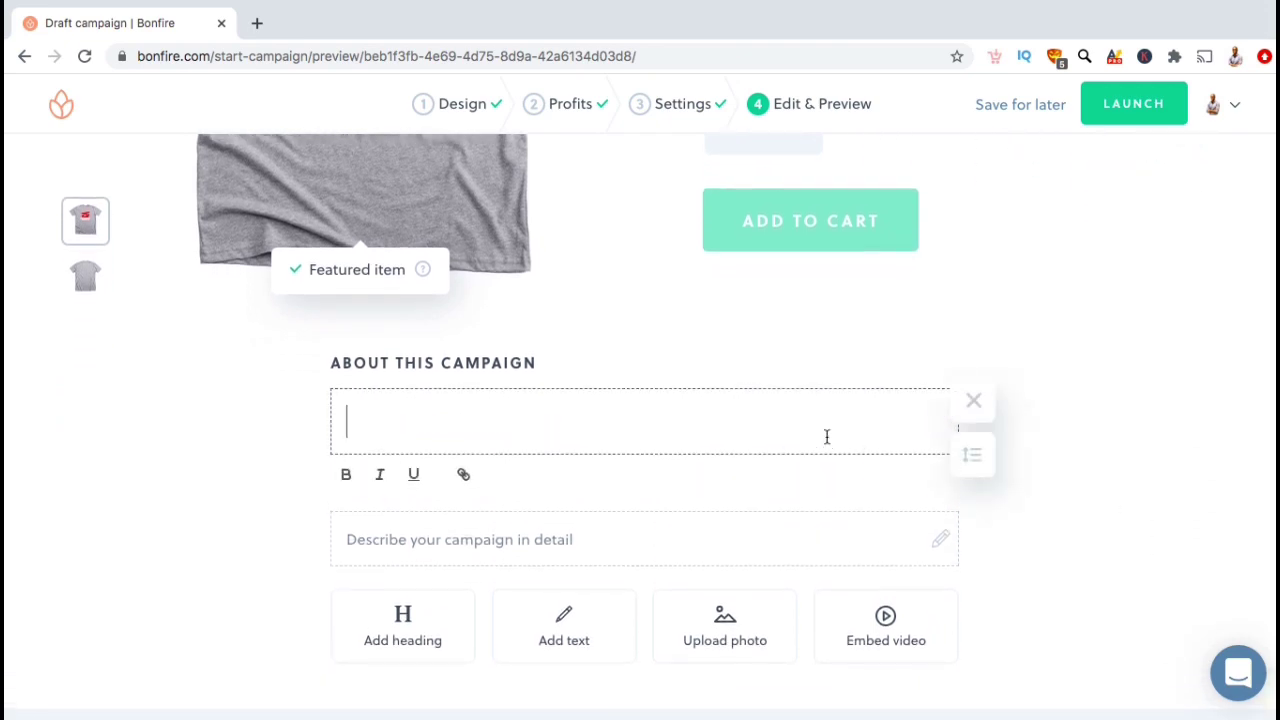
pyautogui.write('Workou')
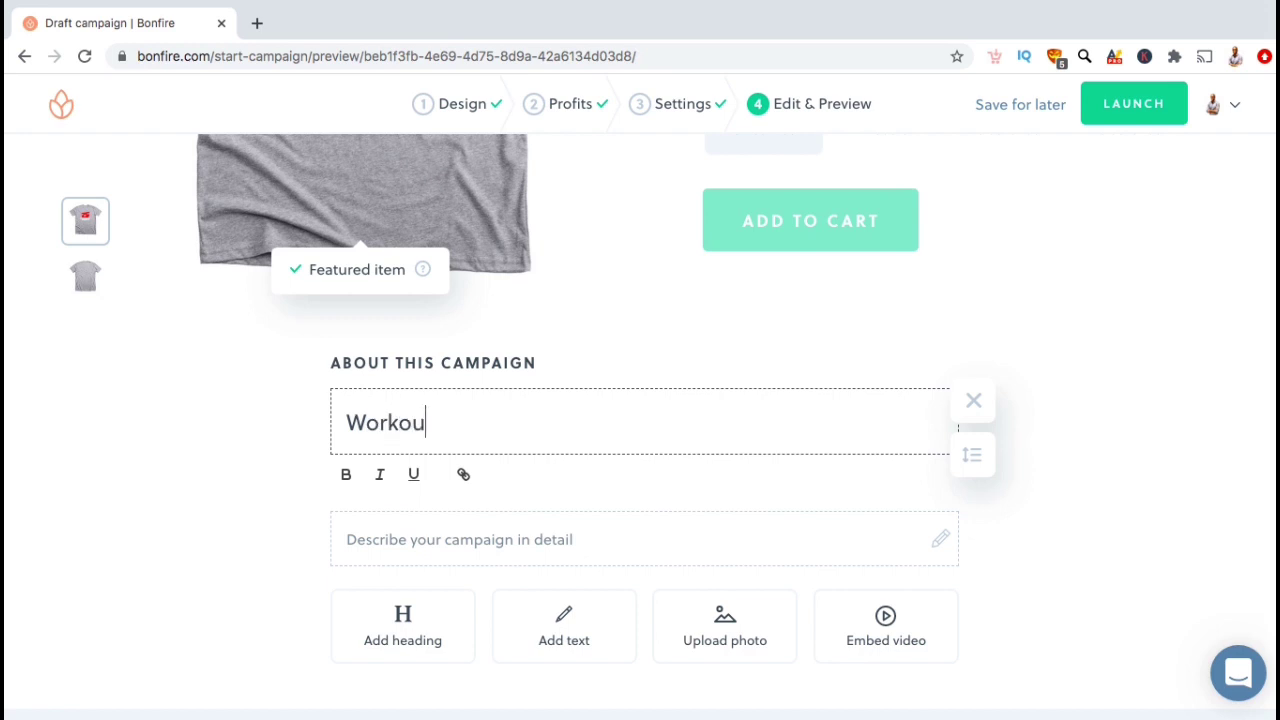
pyautogui.write('t Motivation')
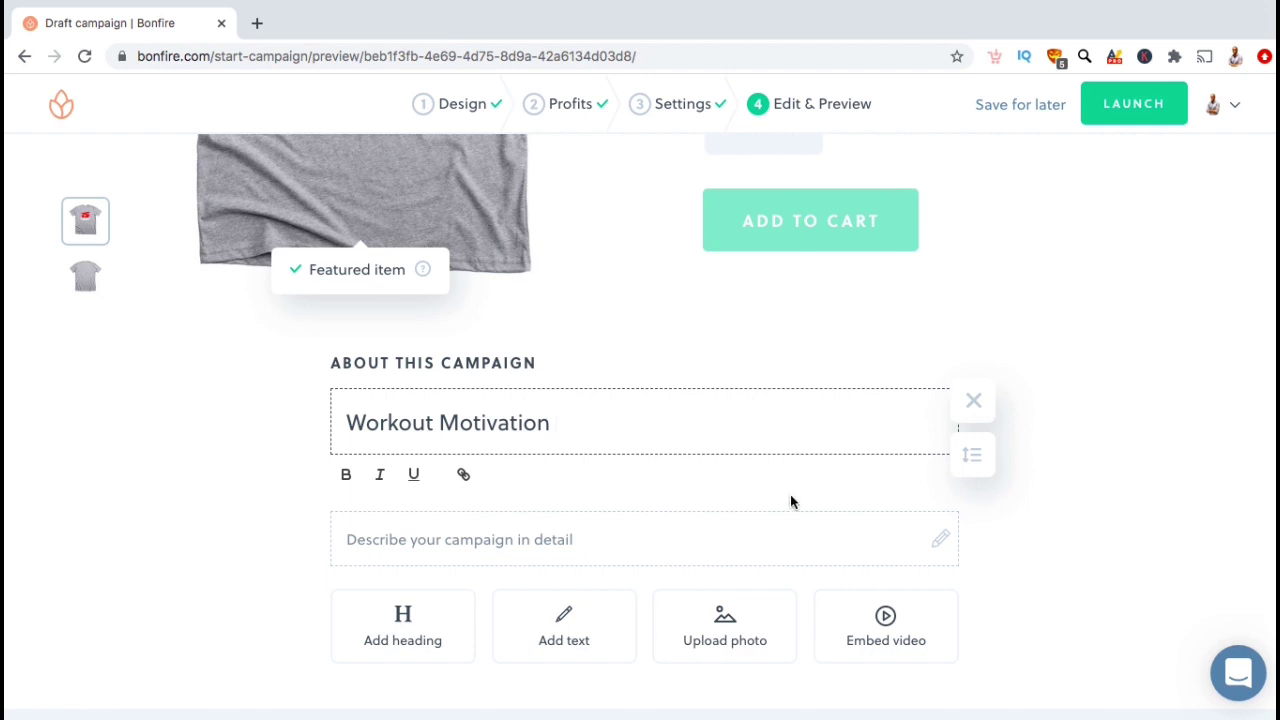
# Fill in the detailed campaign description promoting the 'Excuses Don't Build Muscles Gym Workout' design for impressing friends and gym members, ending with a blank line
pyautogui.click(760, 525)
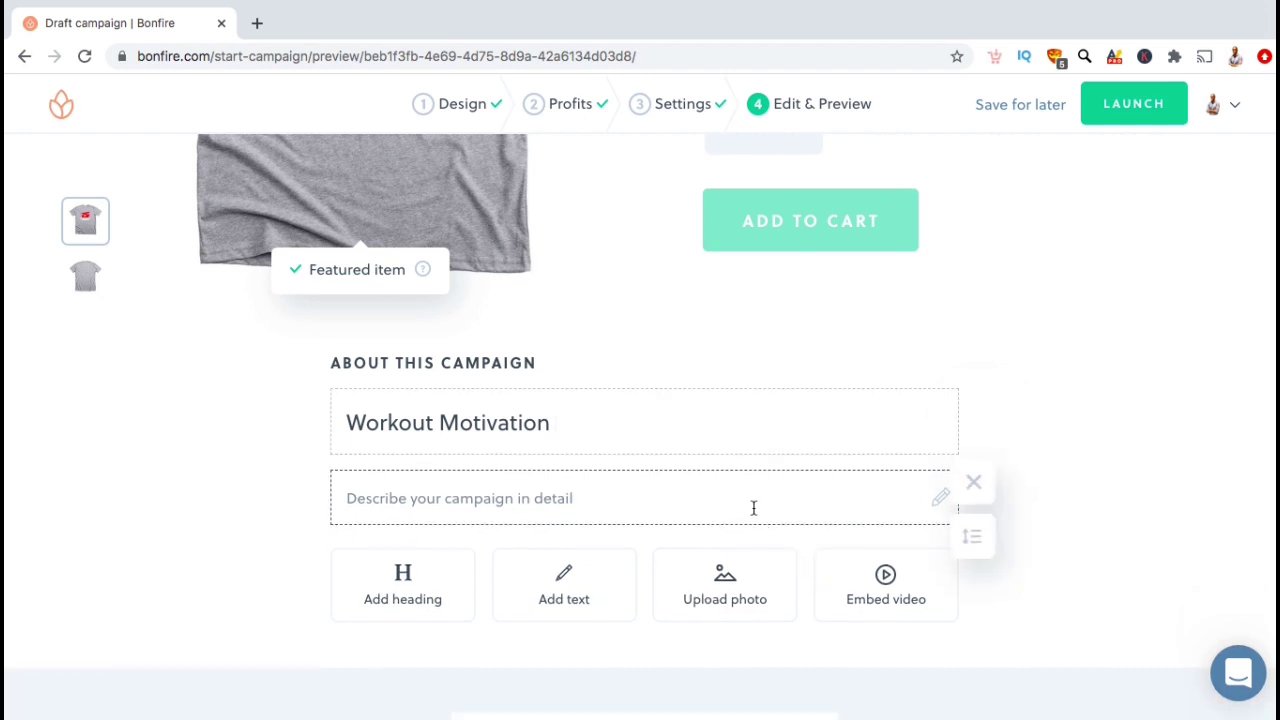
pyautogui.click(754, 508)
pyautogui.write("Do you enjoy working out in the gym to build muscle? Well this 'Excuses Don't Build Muscles Gym Workout' design is for you! Impress your friends and gym members with this 'Excuses Don't Build Muscles Gym Workout' design.")
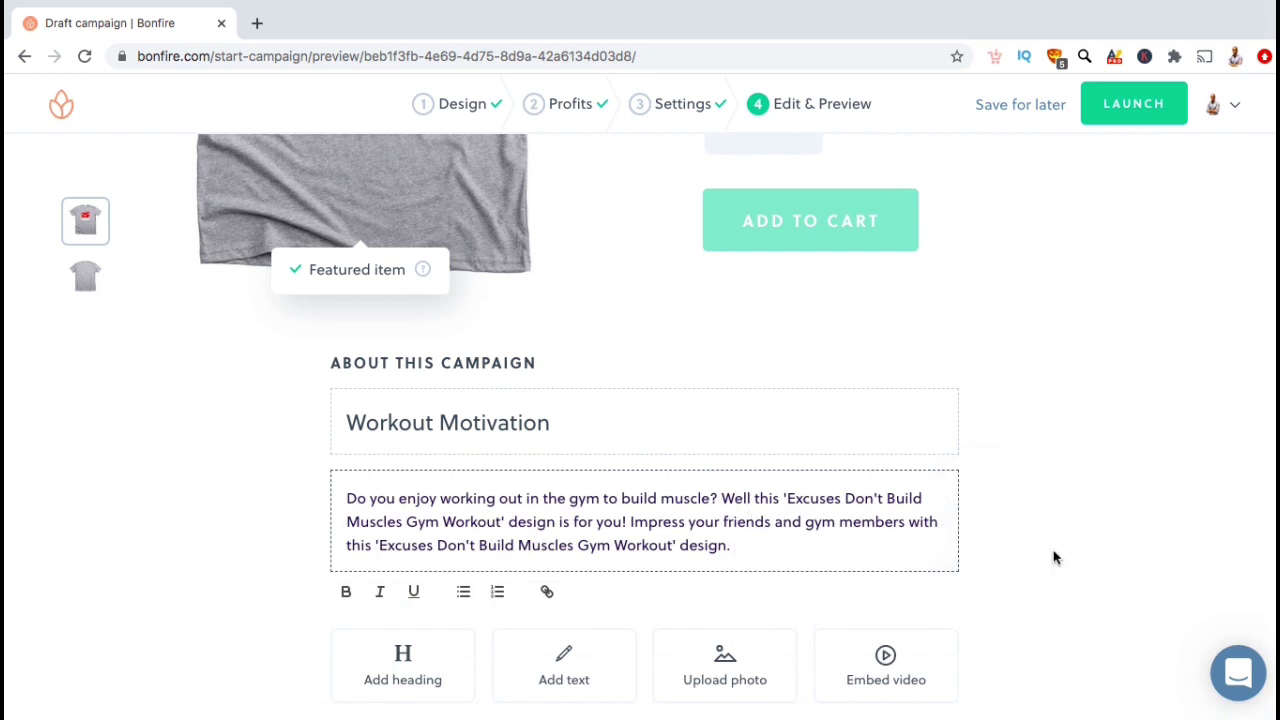
pyautogui.scroll(-2, 1054, 557)
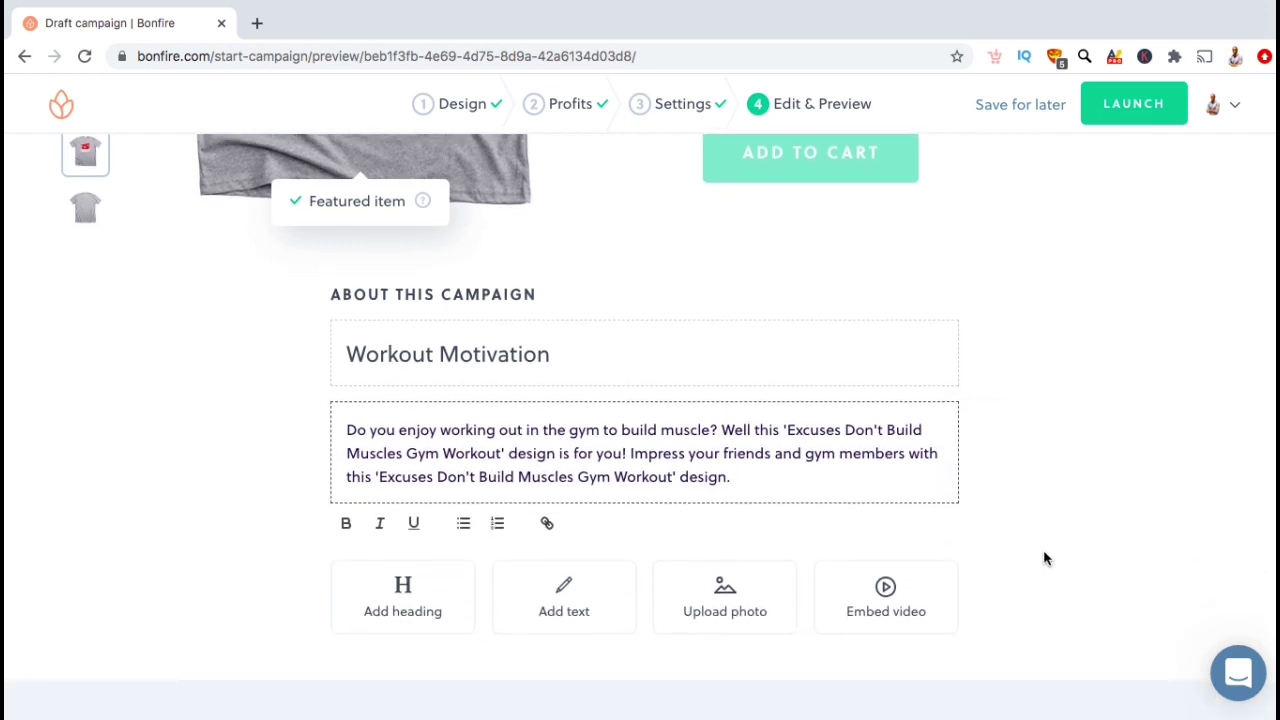
pyautogui.press('Return')
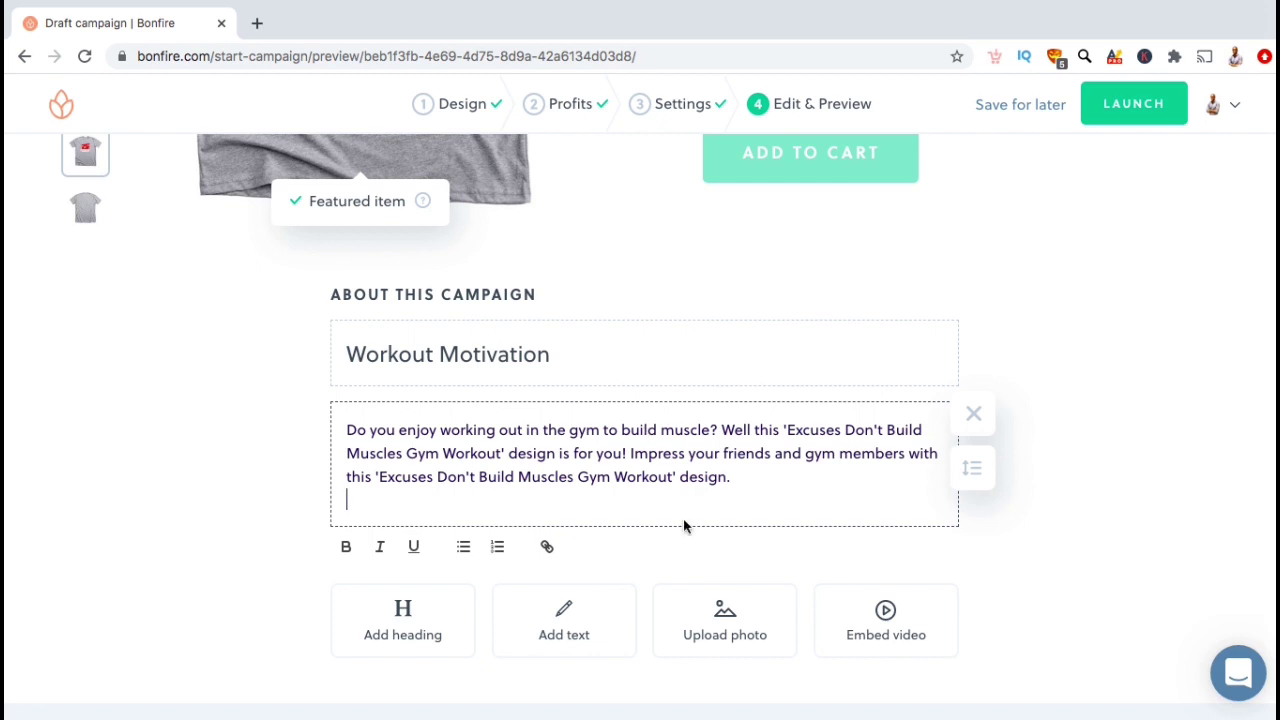
# Add the photo crossfit-534615_1920.jpg from the Downloads folder below the detailed description in the About This Campaign section
pyautogui.click(712, 602)
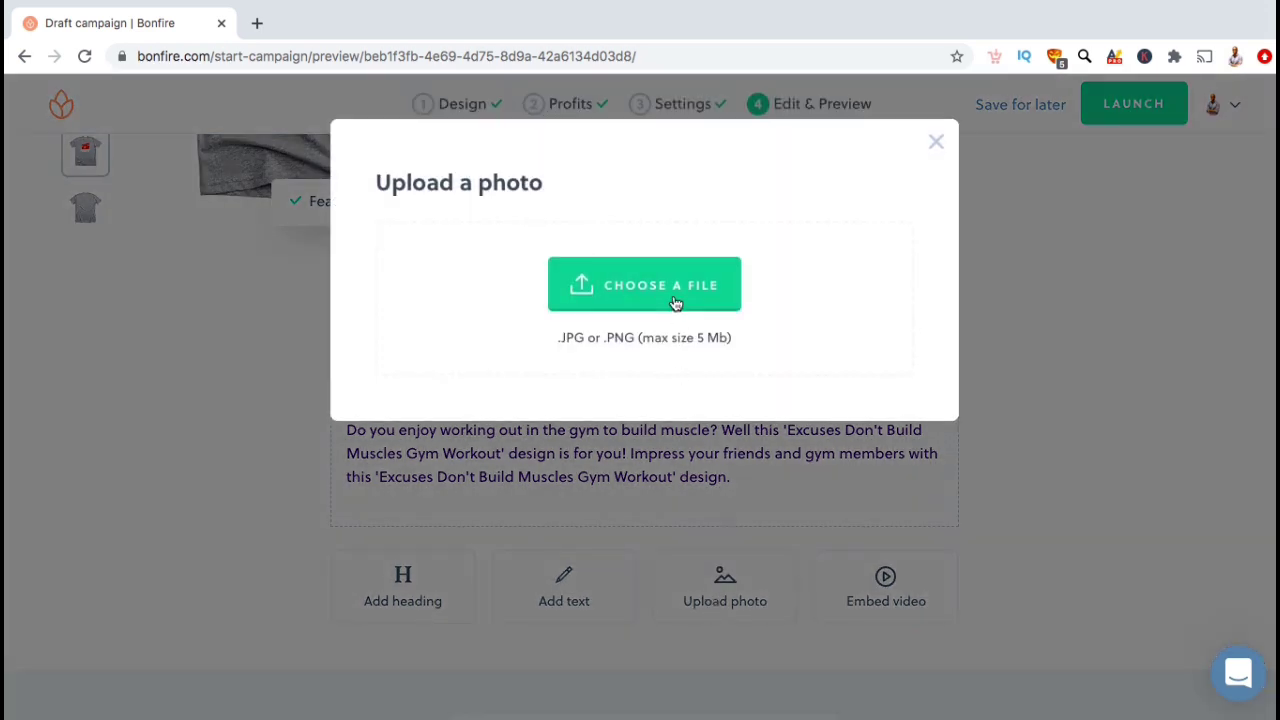
pyautogui.click(675, 300)
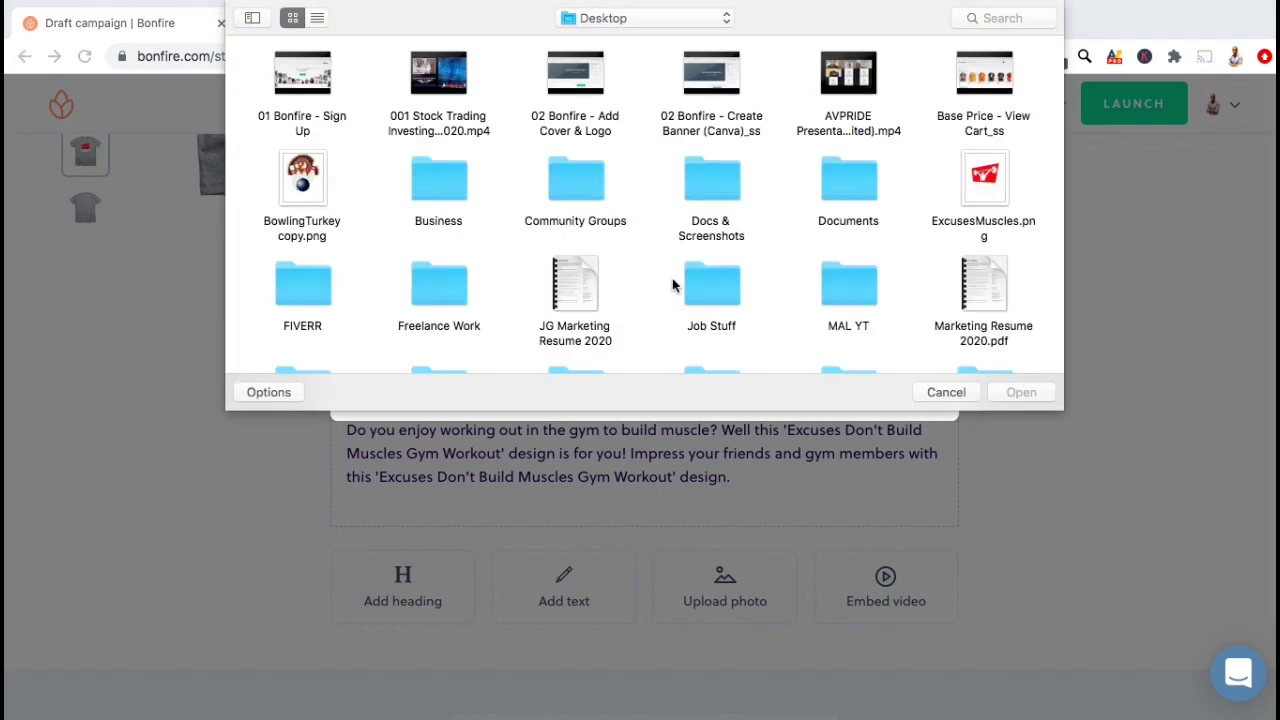
pyautogui.scroll(-3, 660, 186)
pyautogui.scroll(-3, 660, 186)
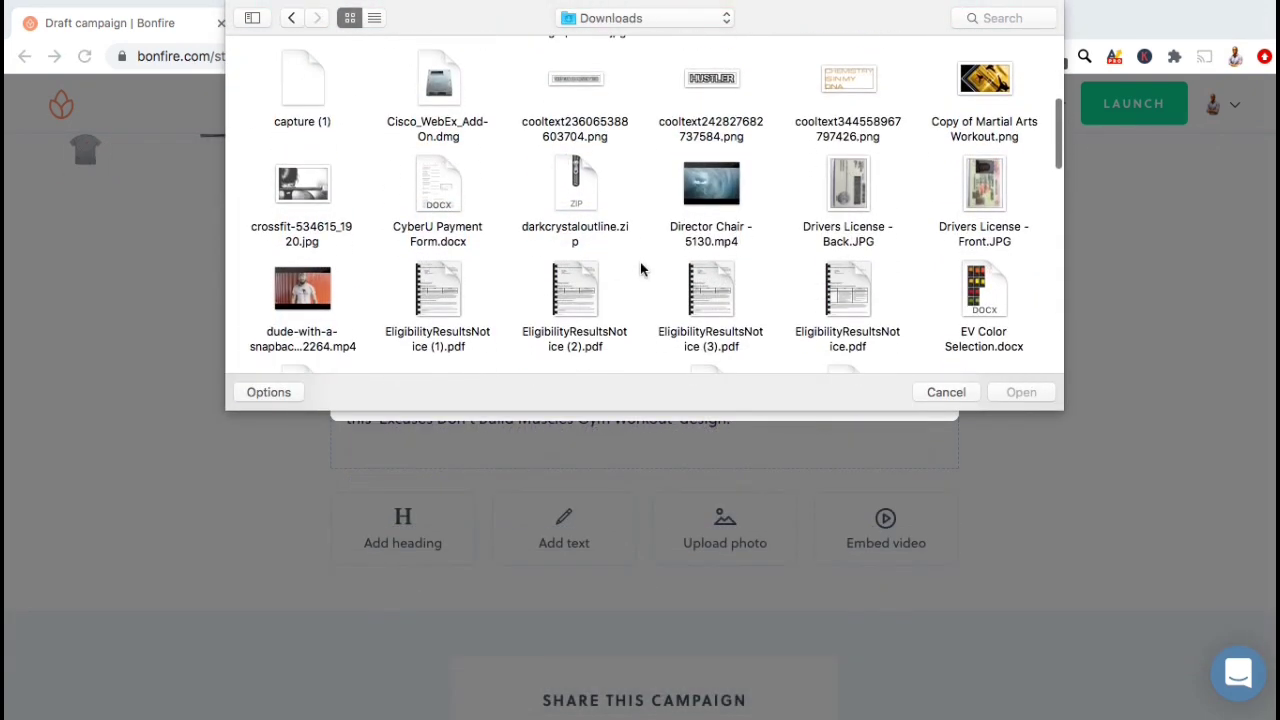
pyautogui.doubleClick(306, 188)
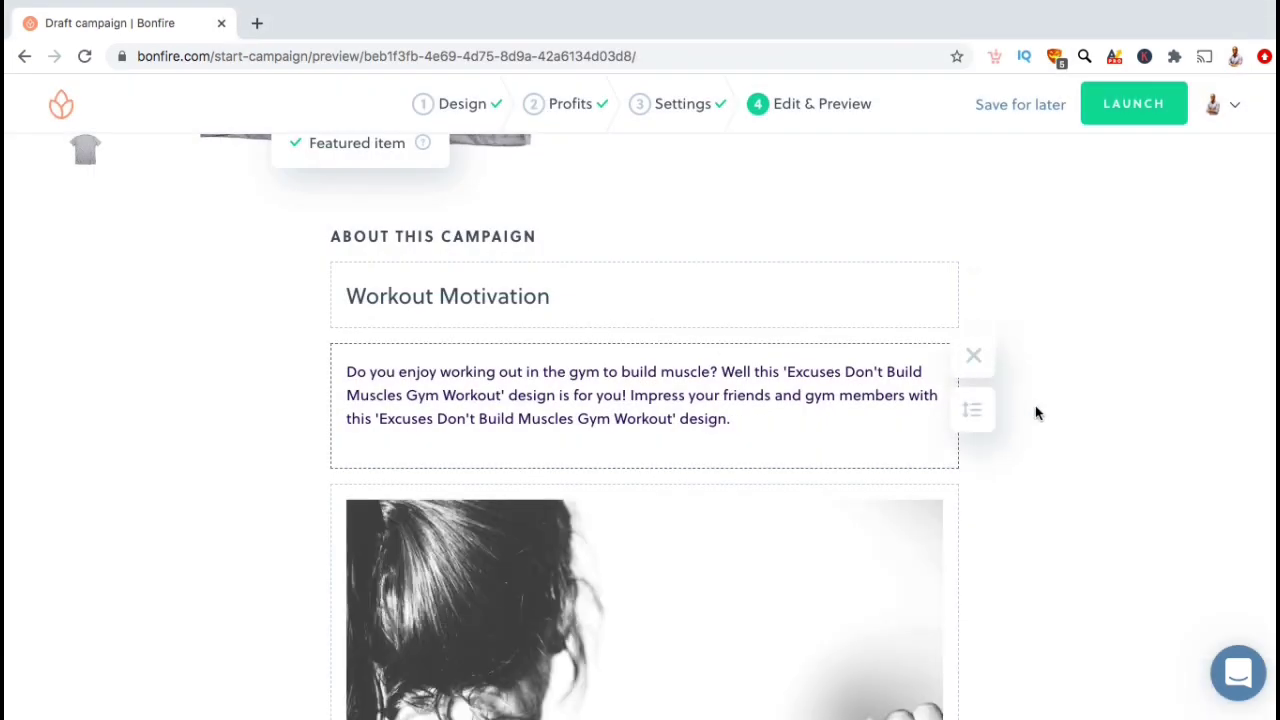
pyautogui.scroll(-2, 1063, 436)
pyautogui.scroll(-3, 1063, 436)
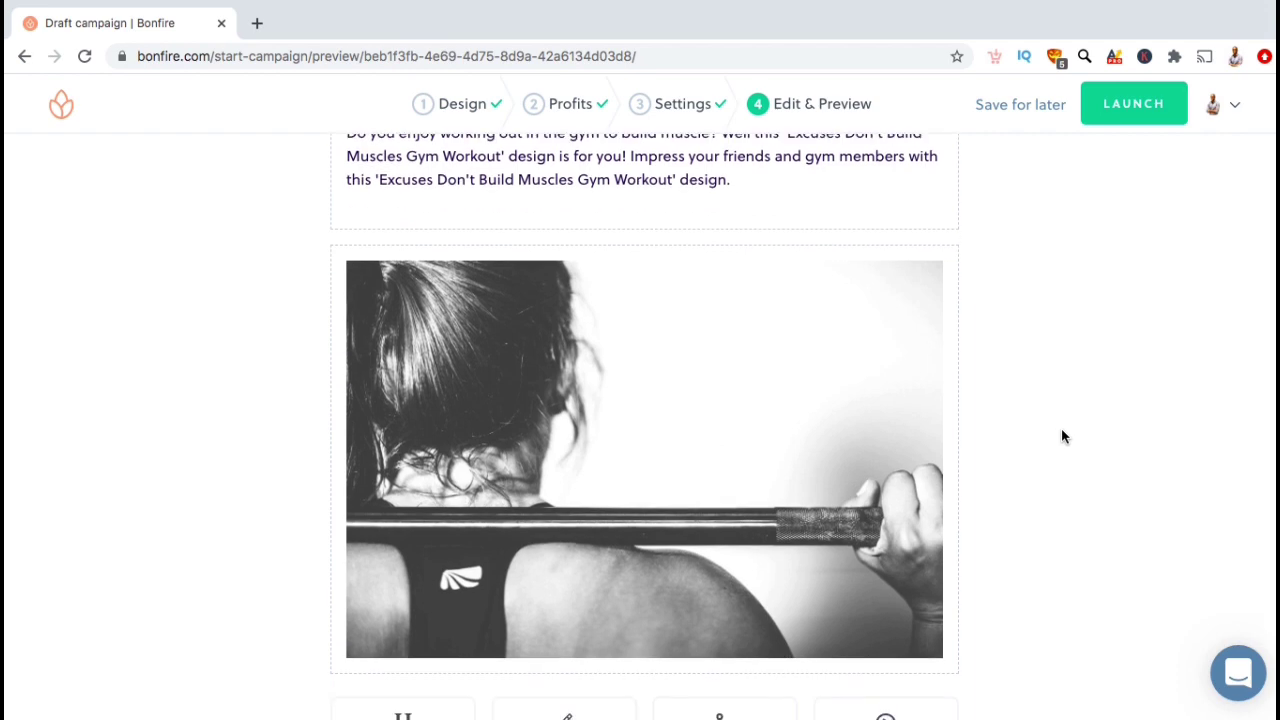
pyautogui.scroll(-2, 1063, 436)
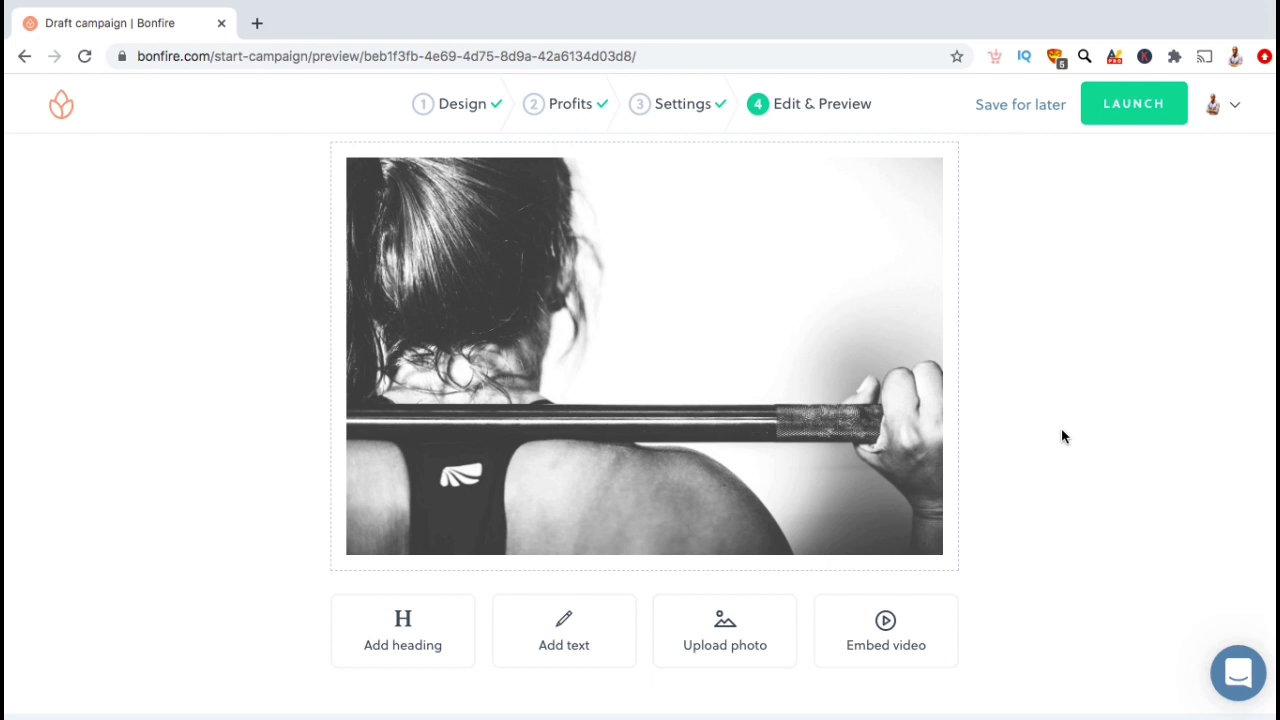
pyautogui.click(600, 621)
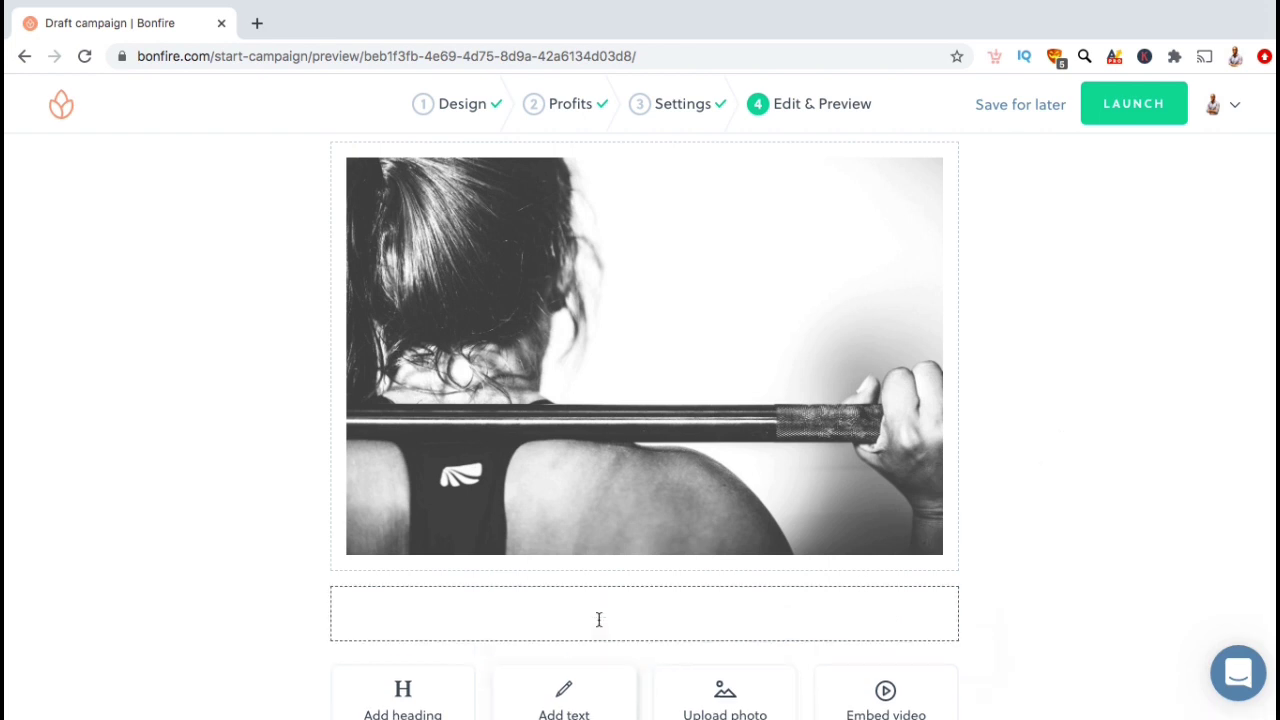
pyautogui.scroll(-2, 1054, 531)
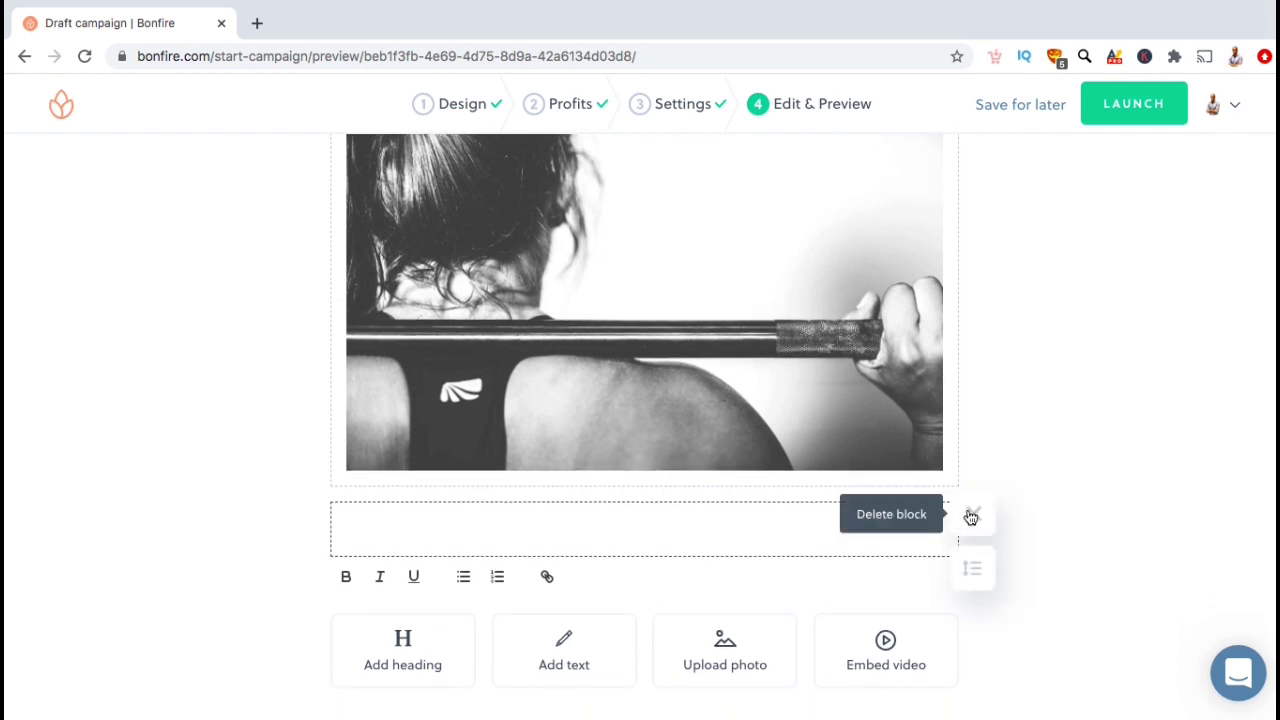
pyautogui.click(971, 514)
pyautogui.scroll(-2, 1051, 472)
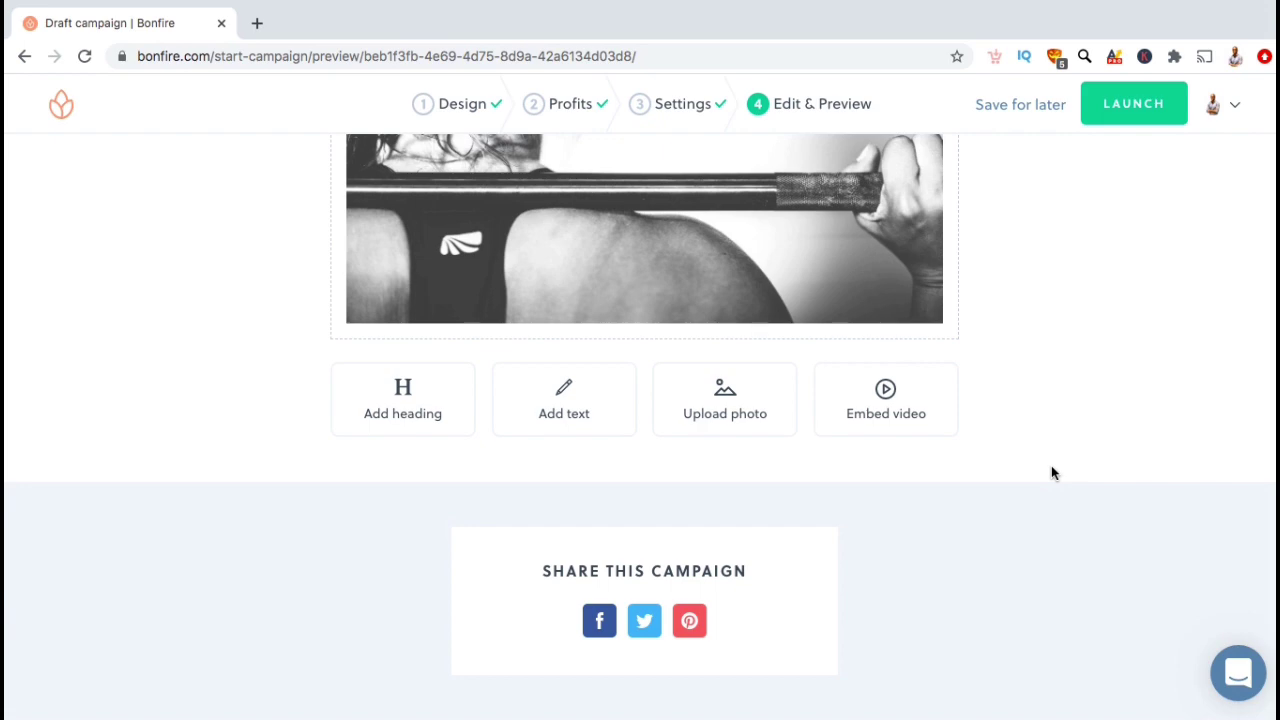
# Agree to Bonfire's Terms and Conditions and Privacy Policy and launch the campaign
pyautogui.scroll(10, 1051, 472)
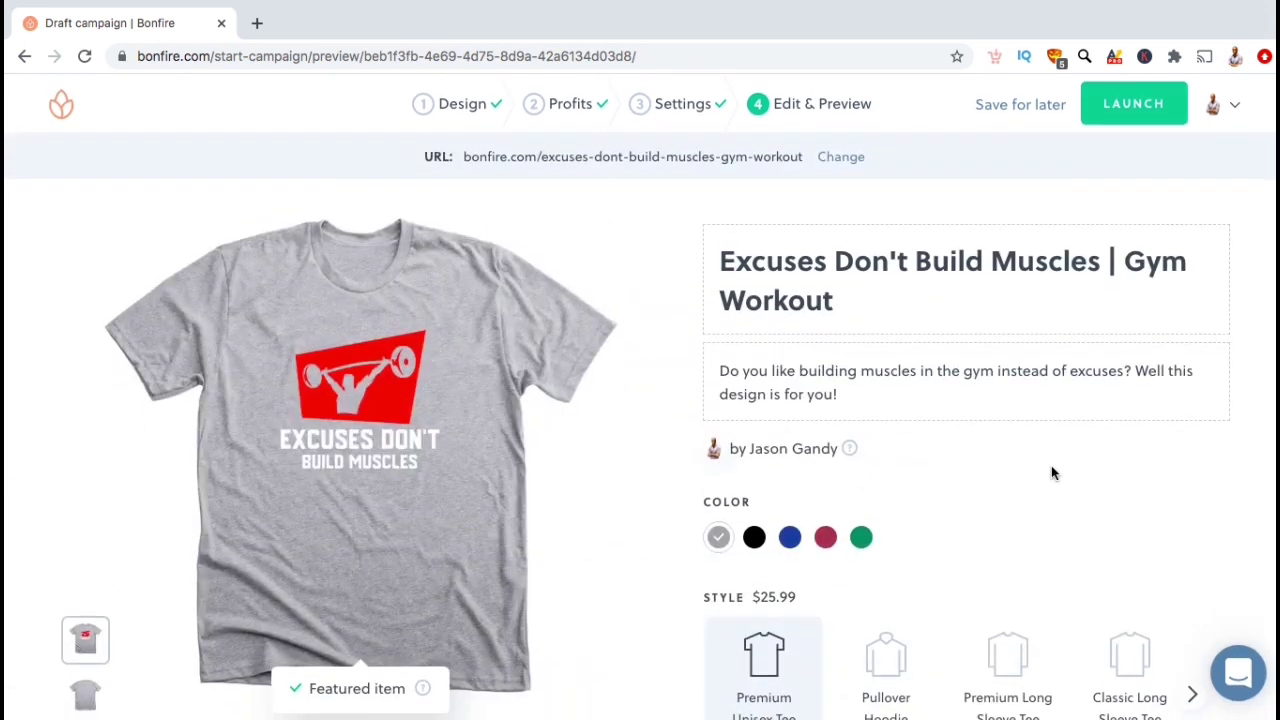
pyautogui.click(1108, 111)
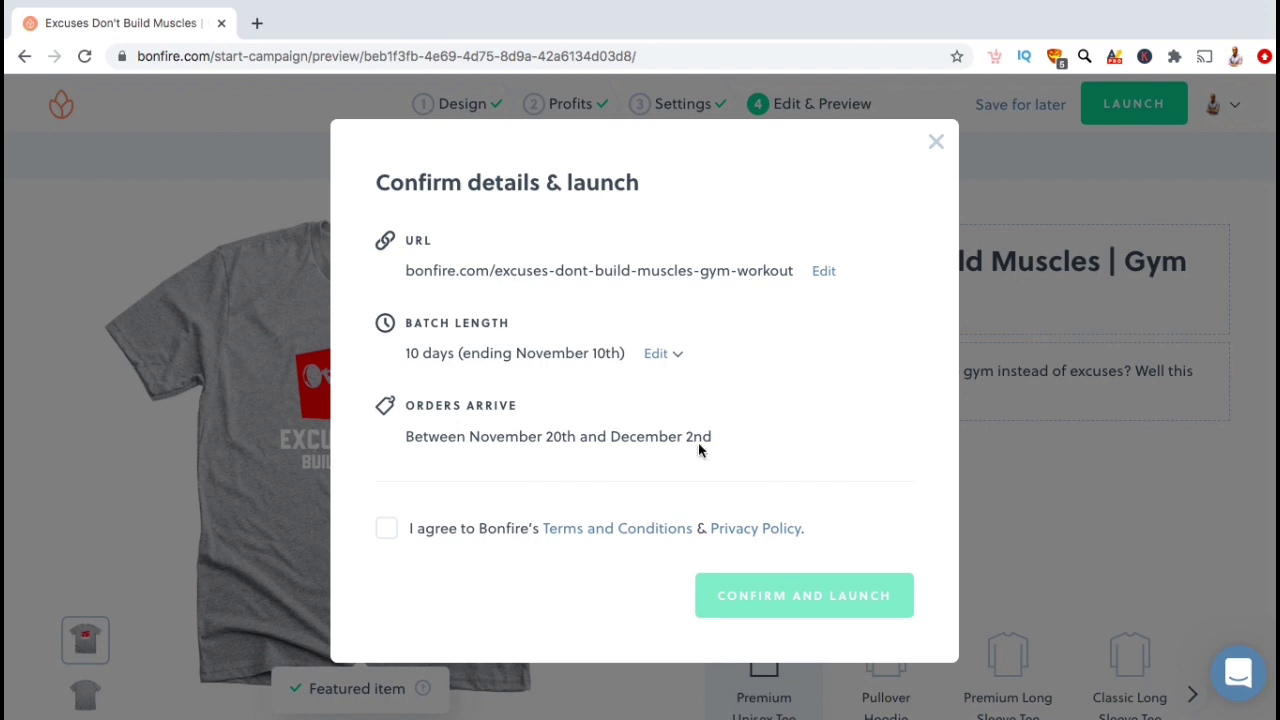
pyautogui.click(385, 532)
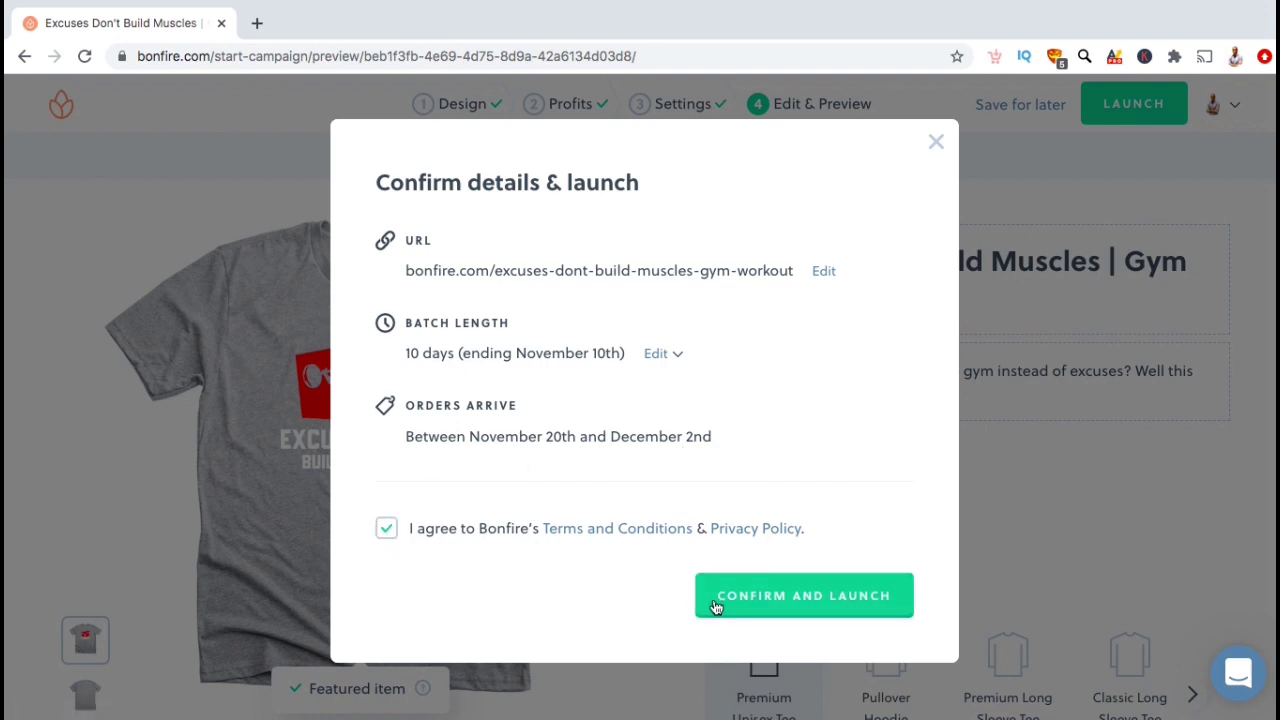
pyautogui.click(716, 604)
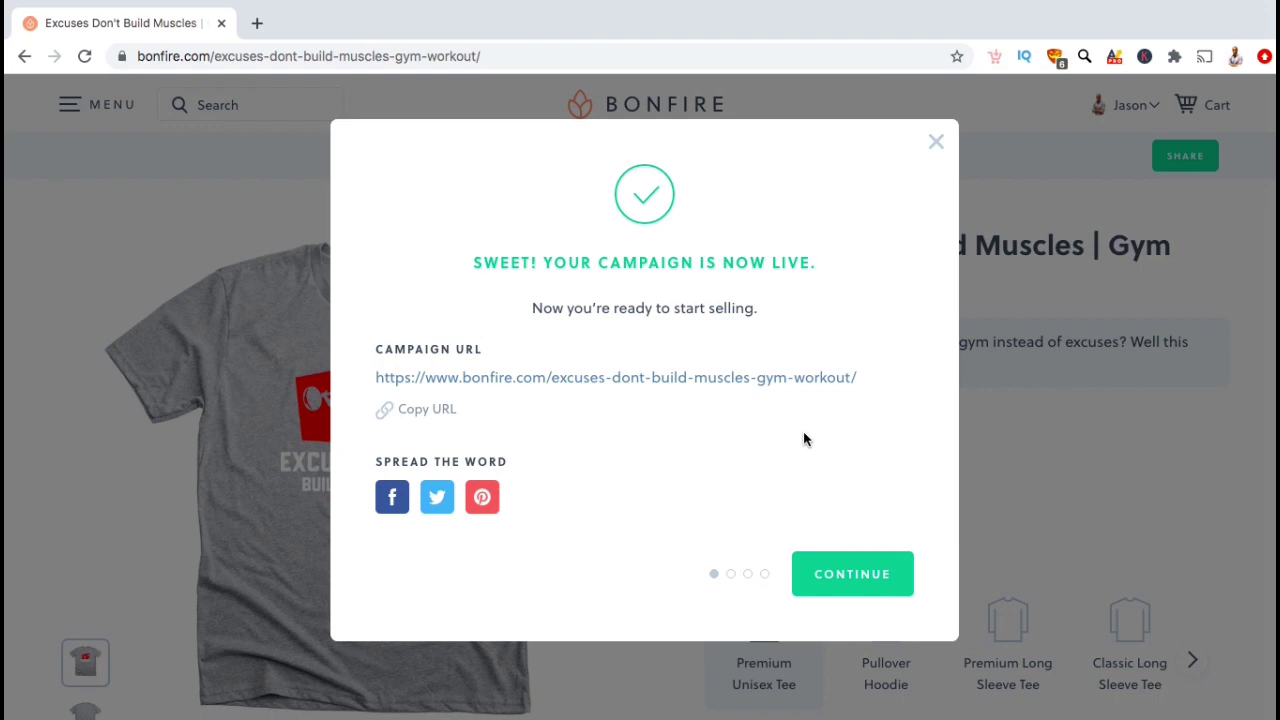
# Open the live campaign page from its URL and preview the Premium Unisex Tee in black, blue and red
pyautogui.click(766, 380)
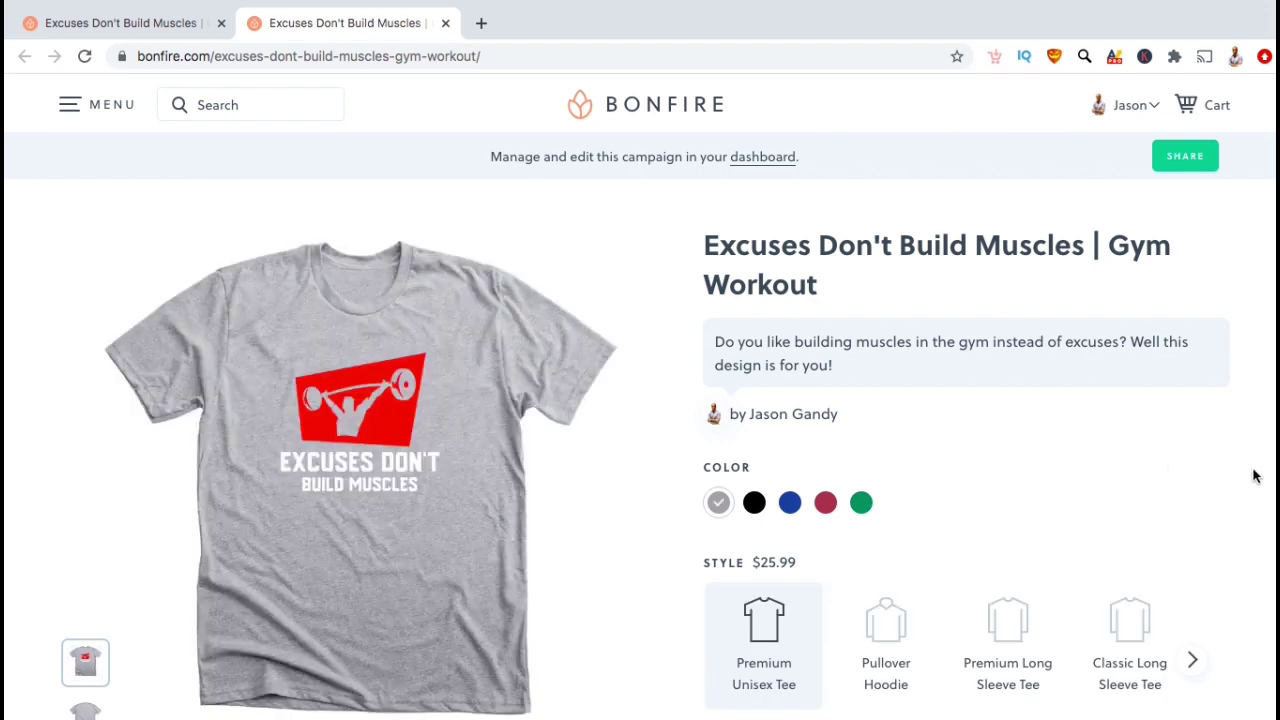
pyautogui.click(751, 508)
pyautogui.click(788, 512)
pyautogui.click(825, 504)
pyautogui.click(718, 502)
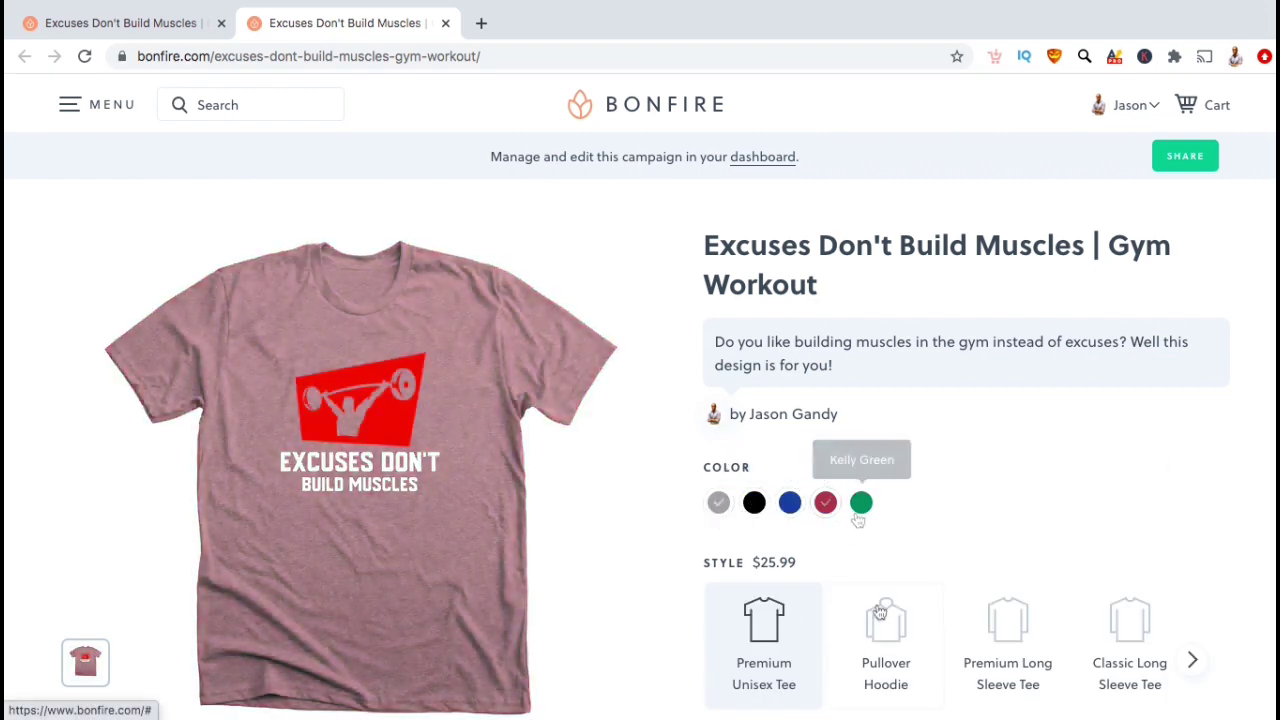
# Preview the Pullover Hoodie, Premium Long Sleeve Tee and Classic Long Sleeve Tee, and review the live page's sizes and About This Campaign section
pyautogui.click(879, 611)
pyautogui.click(966, 612)
pyautogui.click(1108, 618)
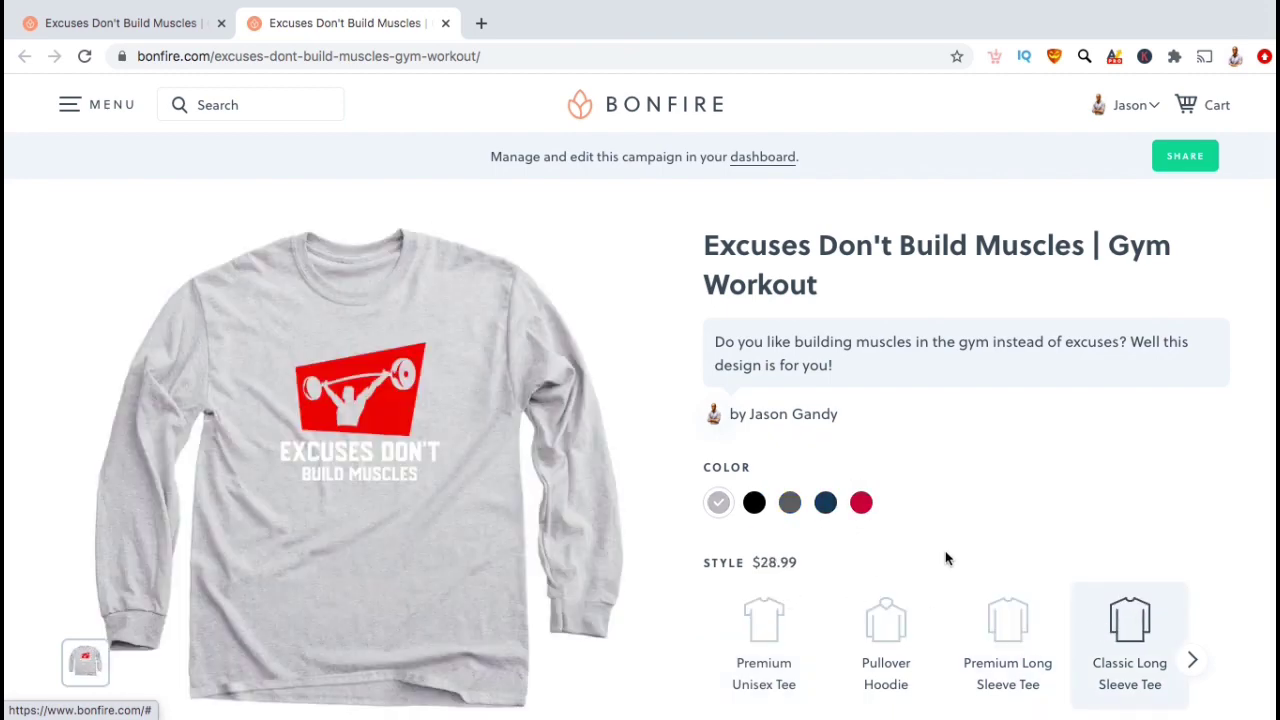
pyautogui.scroll(-5, 1242, 513)
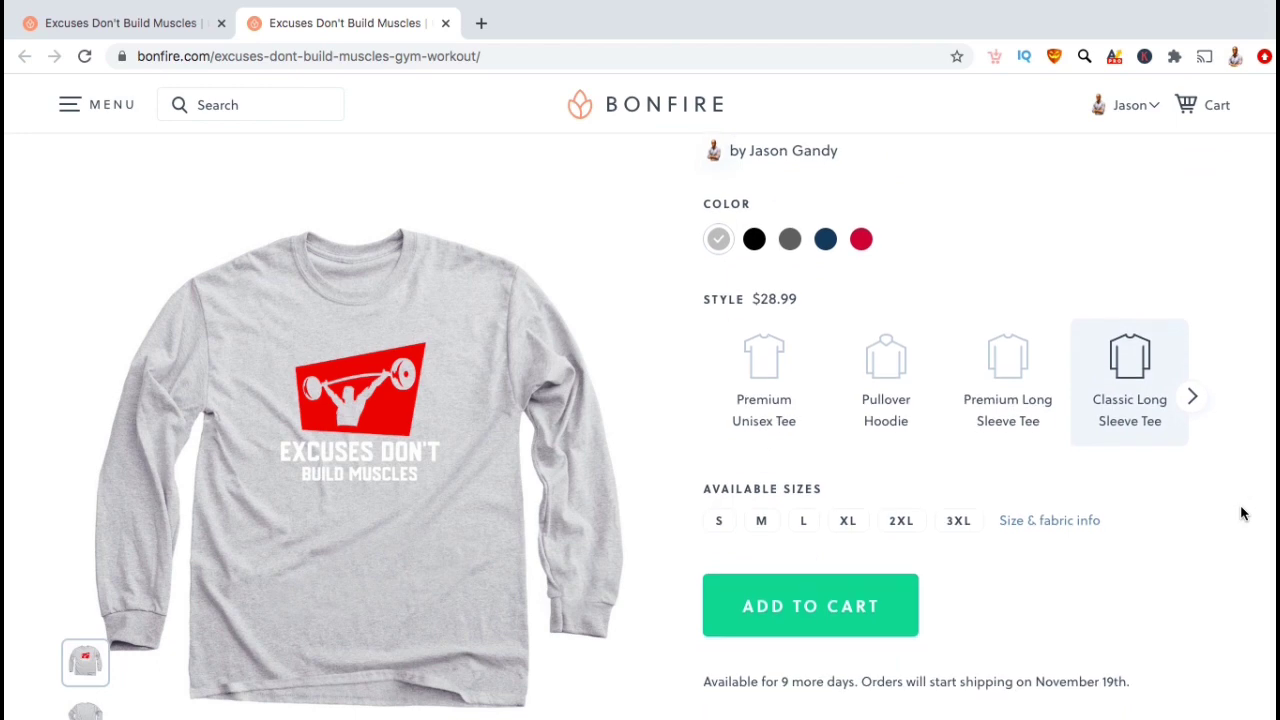
pyautogui.scroll(-4, 1242, 513)
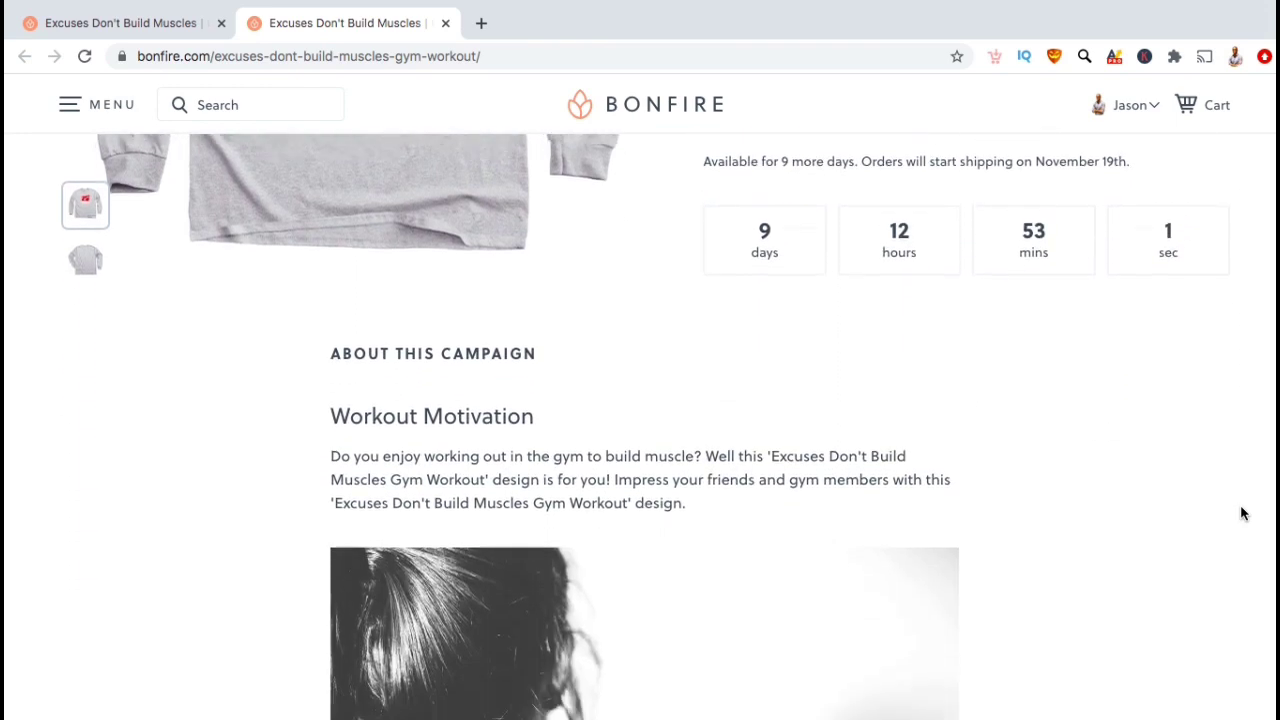
pyautogui.scroll(-1, 1242, 513)
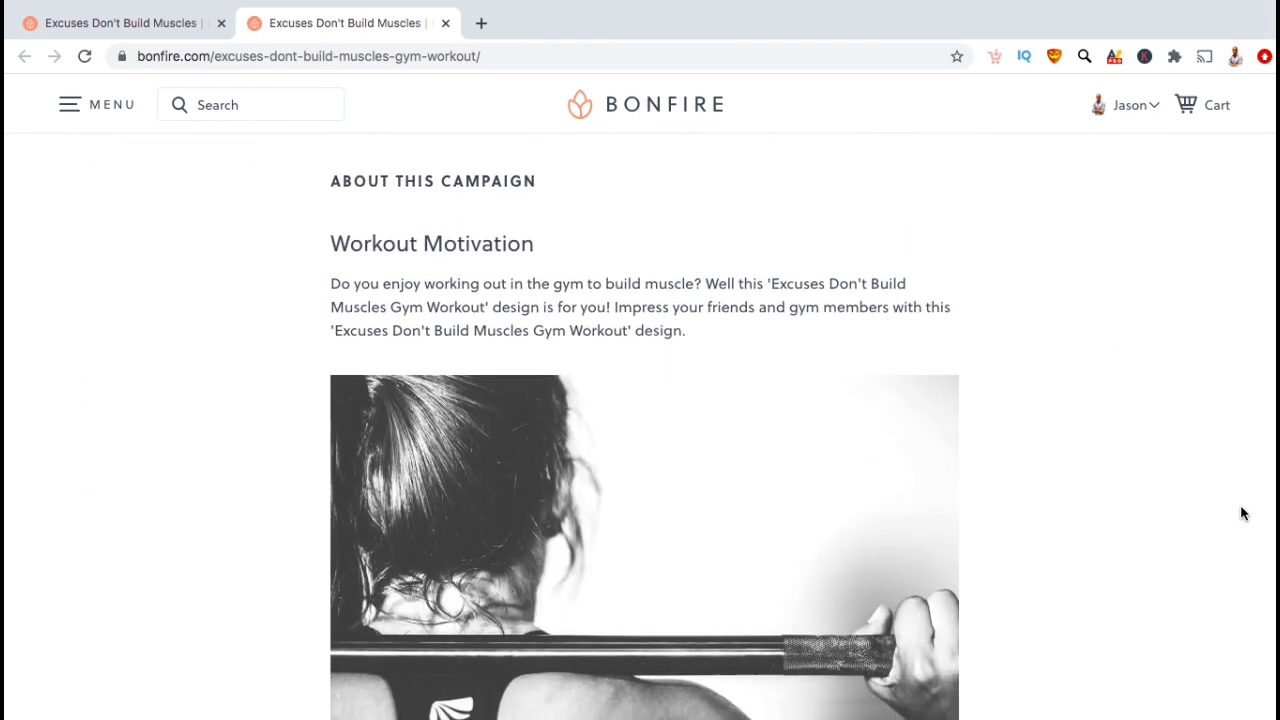
pyautogui.scroll(3, 1242, 513)
pyautogui.scroll(5, 1242, 513)
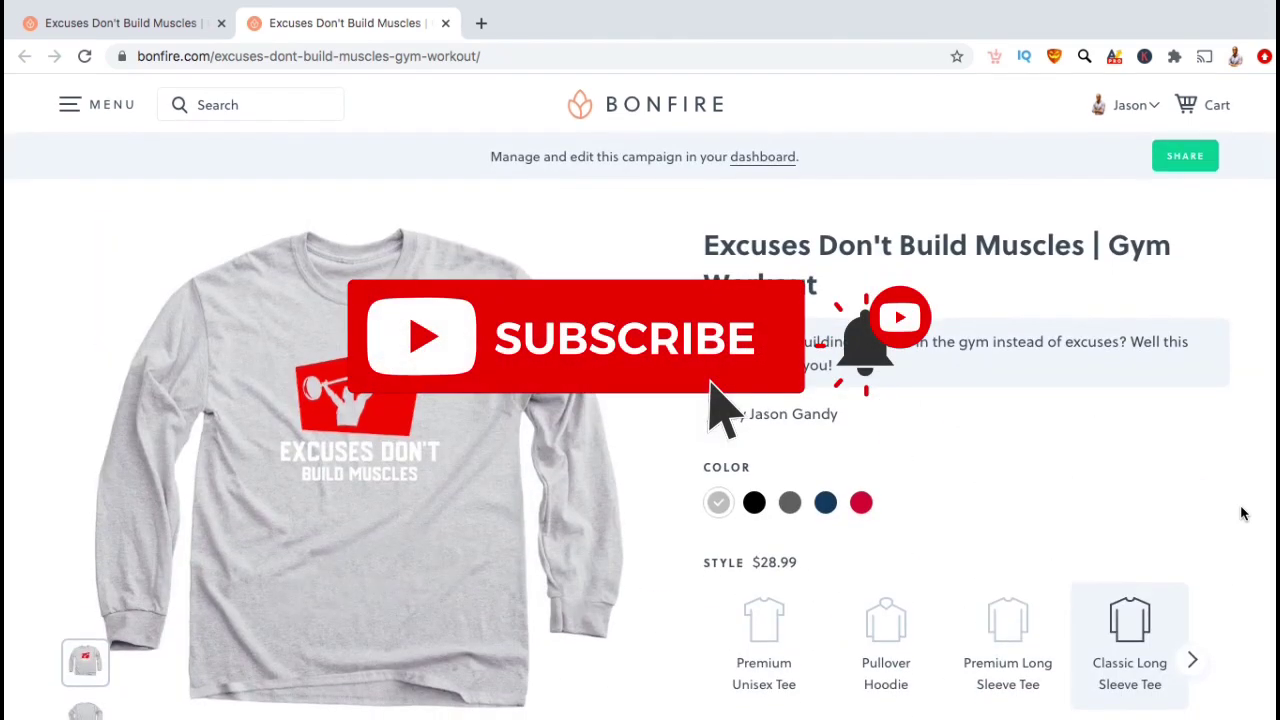